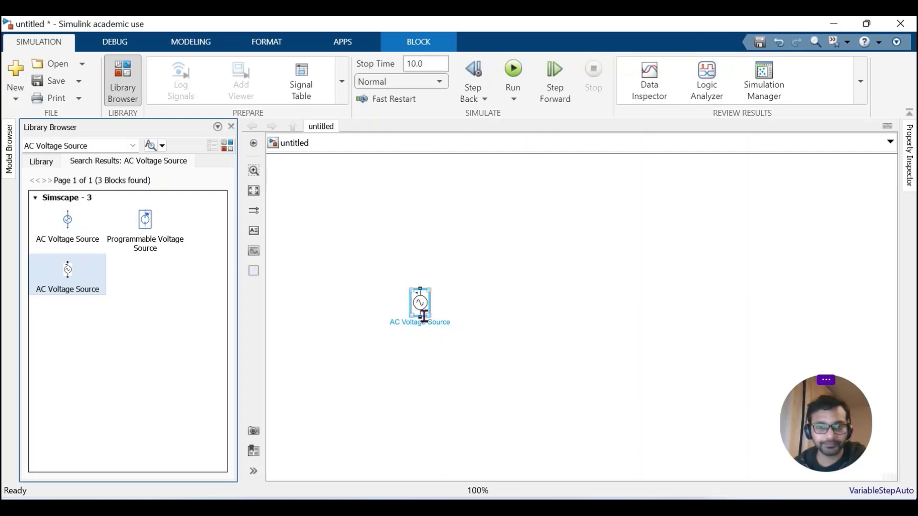
Move the AC Voltage Source block lower on the canvas and rotate it 90 degrees clockwise
left_click(421, 306)
left_click_drag(426, 305, 432, 356)
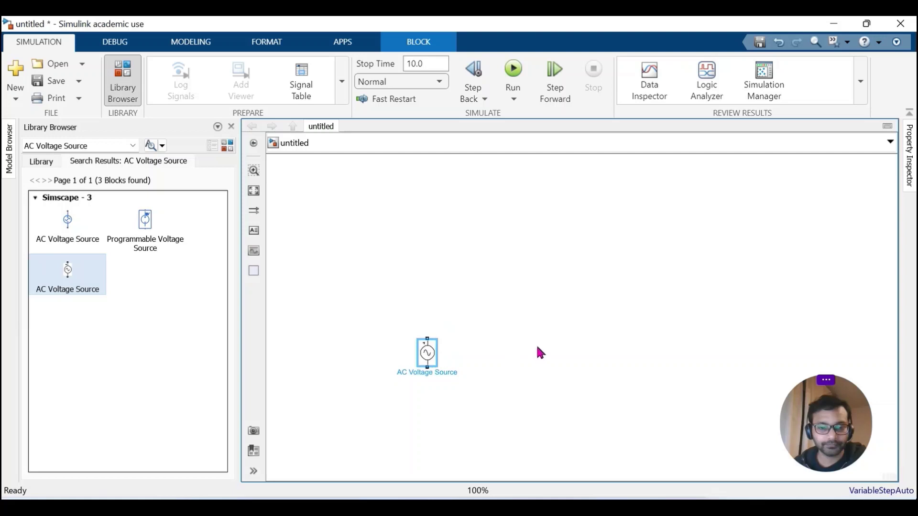
key("ctrl+r")
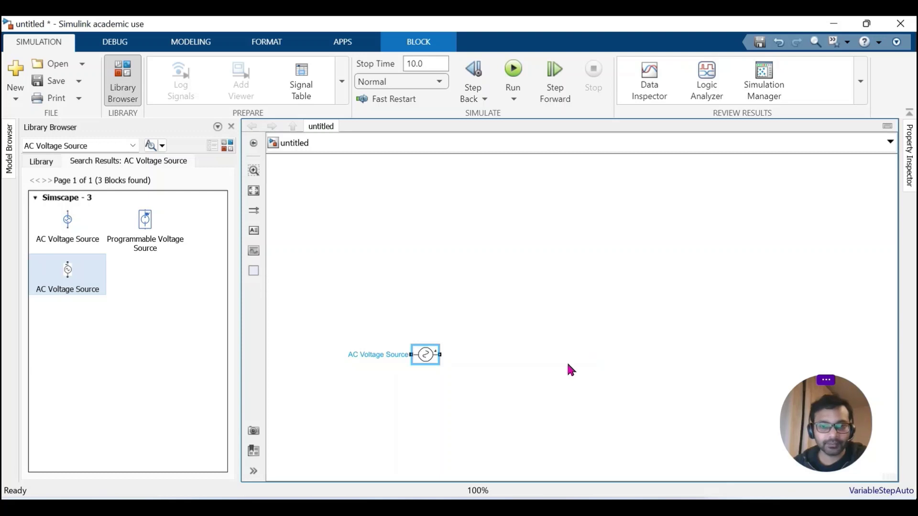
Set the AC Voltage Source's peak amplitude to 230*sqrt(2) V in its block parameters
double_click(424, 360)
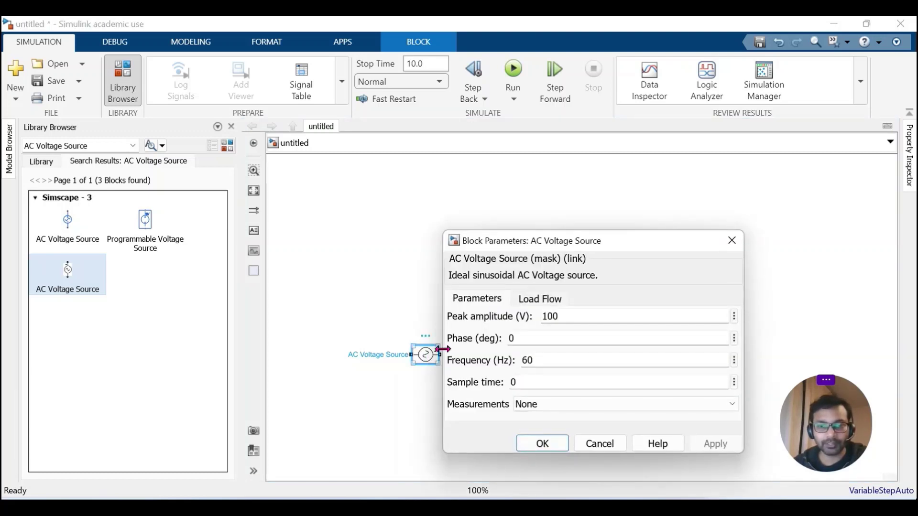
double_click(567, 315)
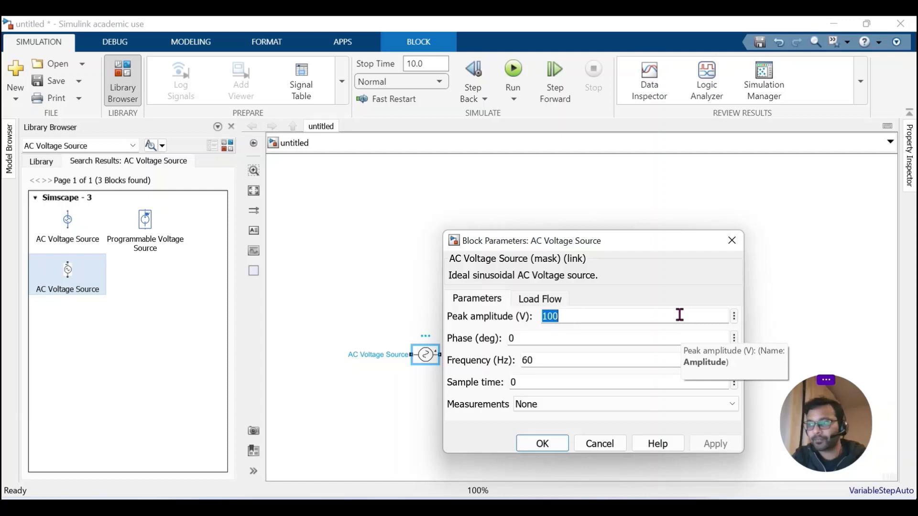
type("230")
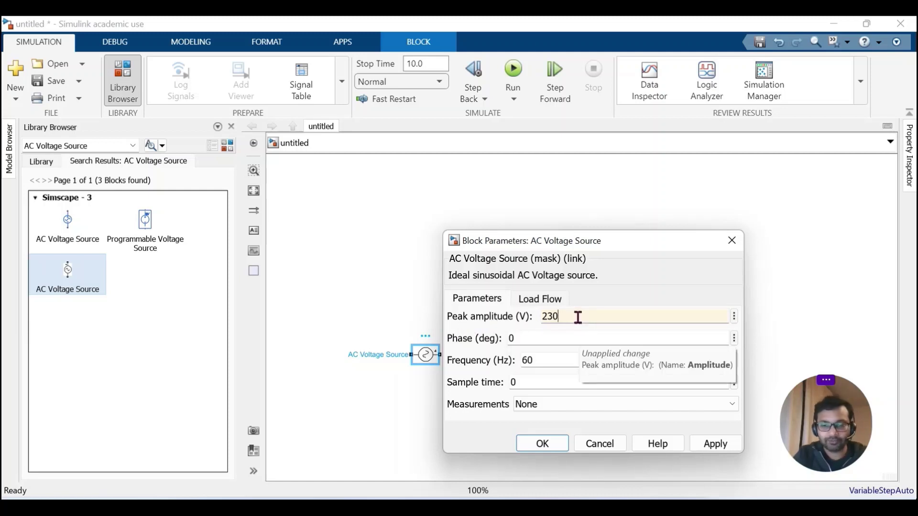
type("*")
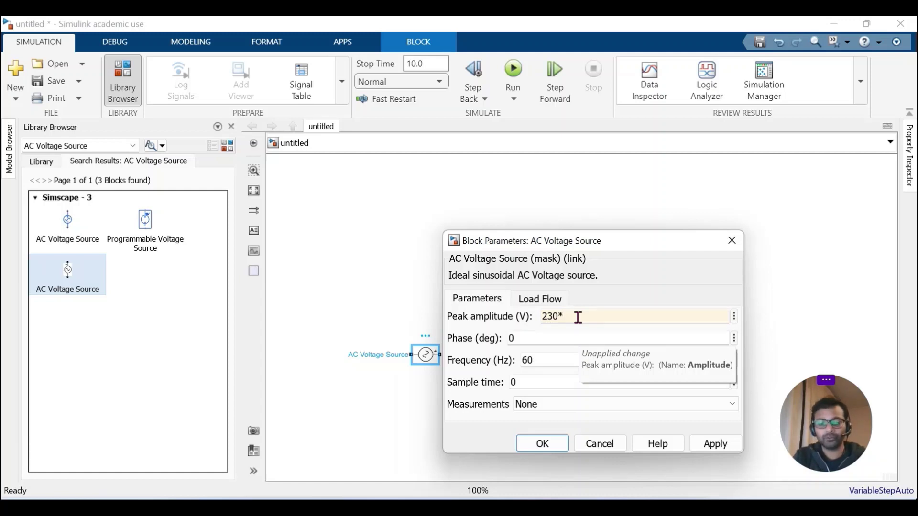
type("sqrt")
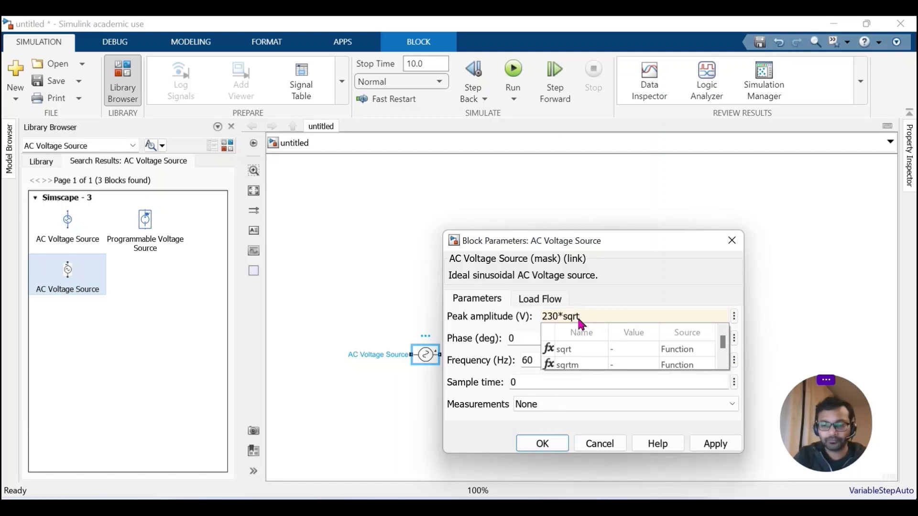
type("(")
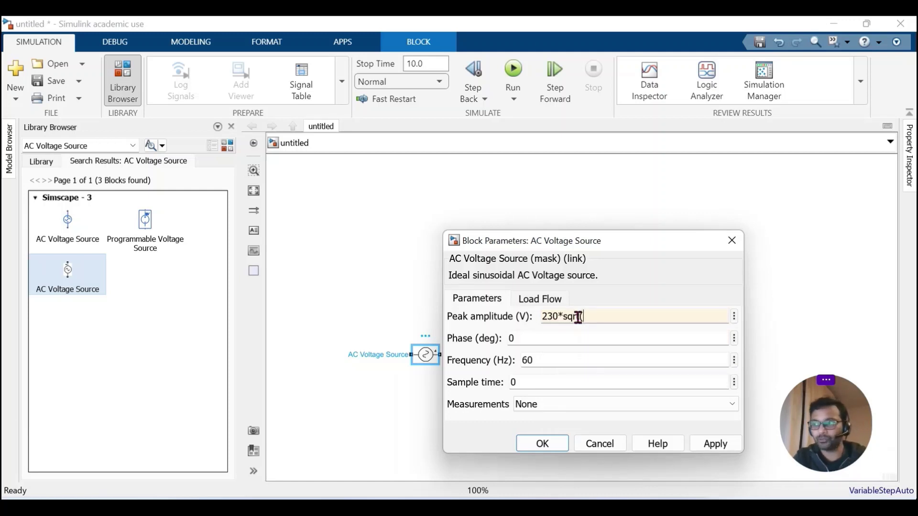
type("2")
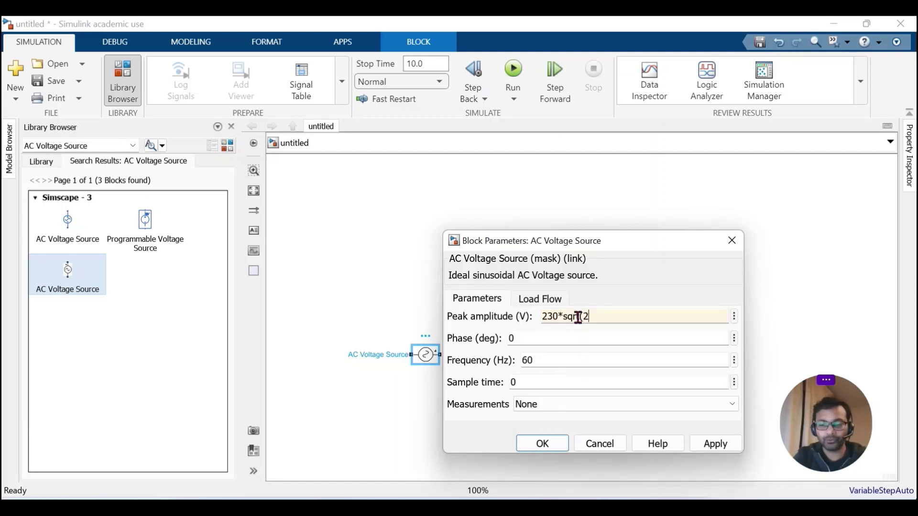
type(")")
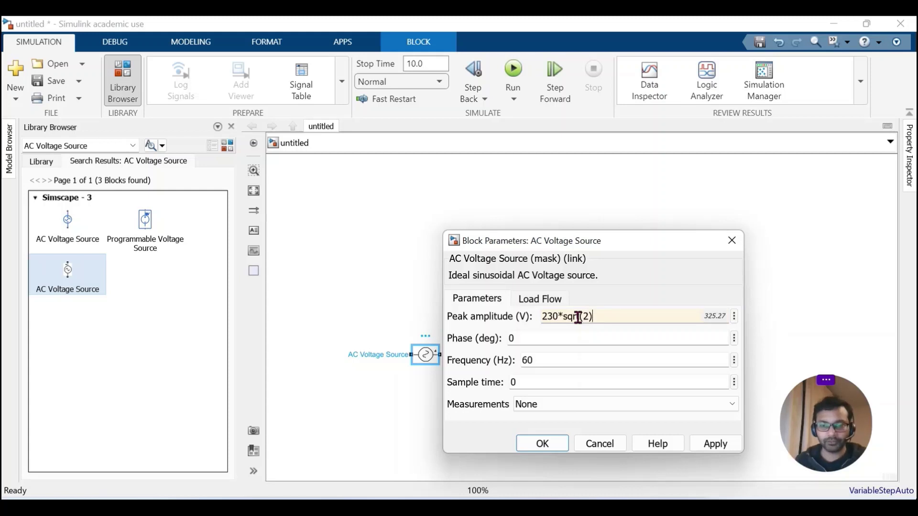
Set the AC Voltage Source's frequency to 50 Hz and accept the parameters
double_click(528, 360)
left_click(528, 360)
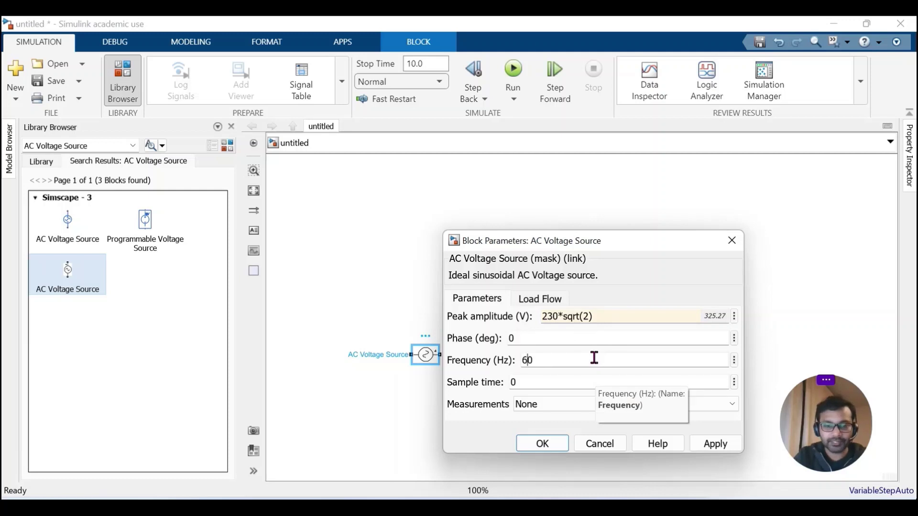
key("BackSpace")
type("5")
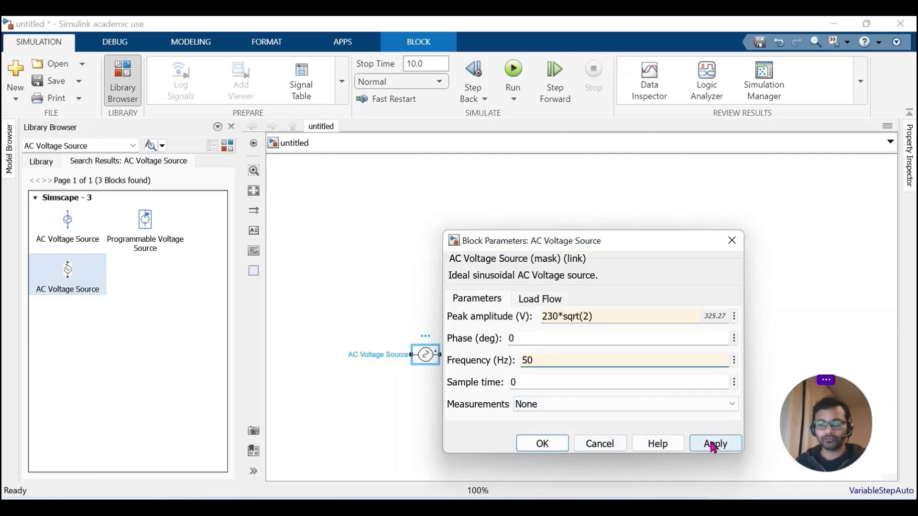
left_click(713, 444)
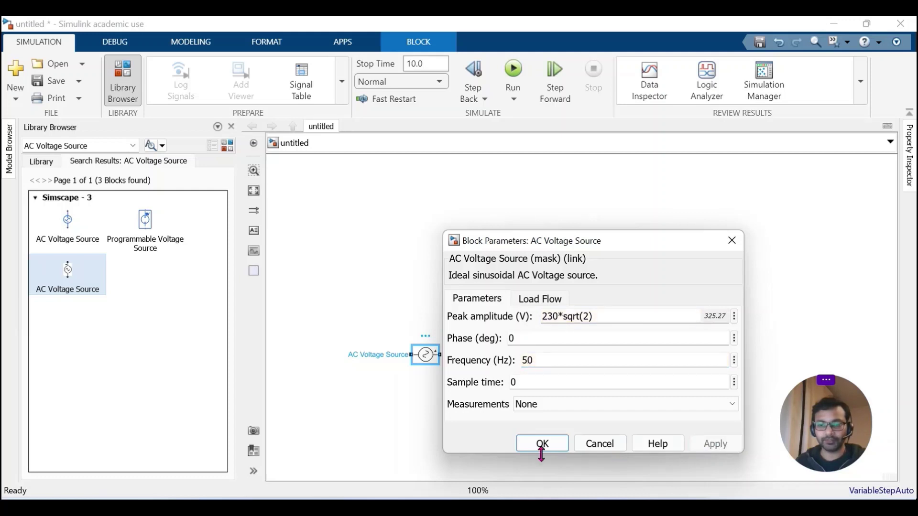
left_click(543, 444)
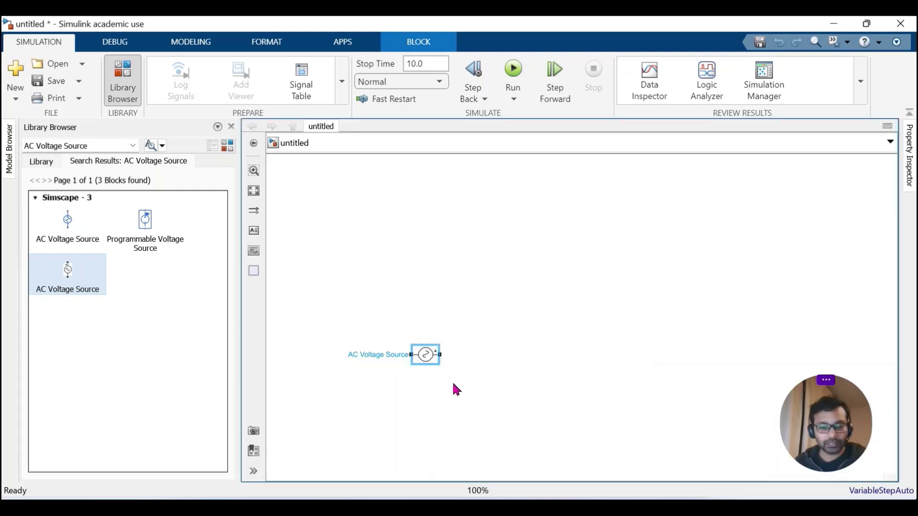
Add two copies of the AC Voltage Source block and stack them directly above the original, aligned vertically
left_click(469, 328)
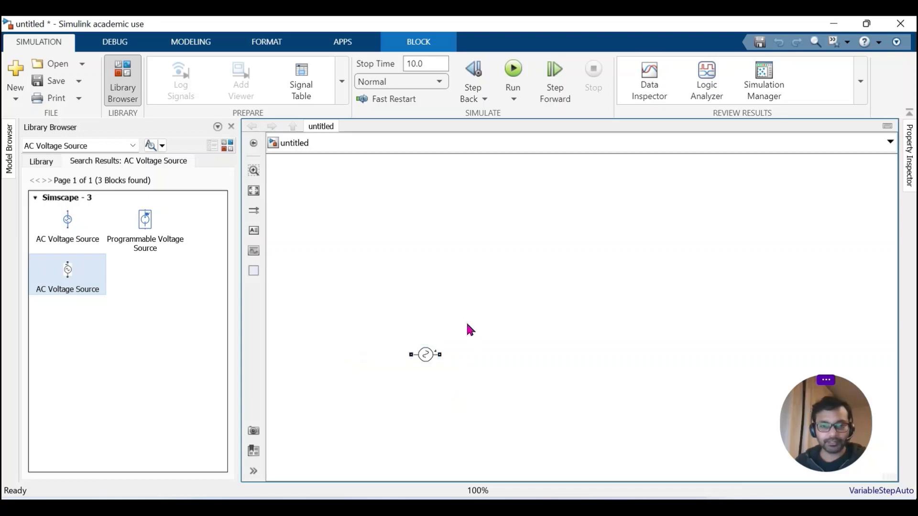
key("ctrl+v")
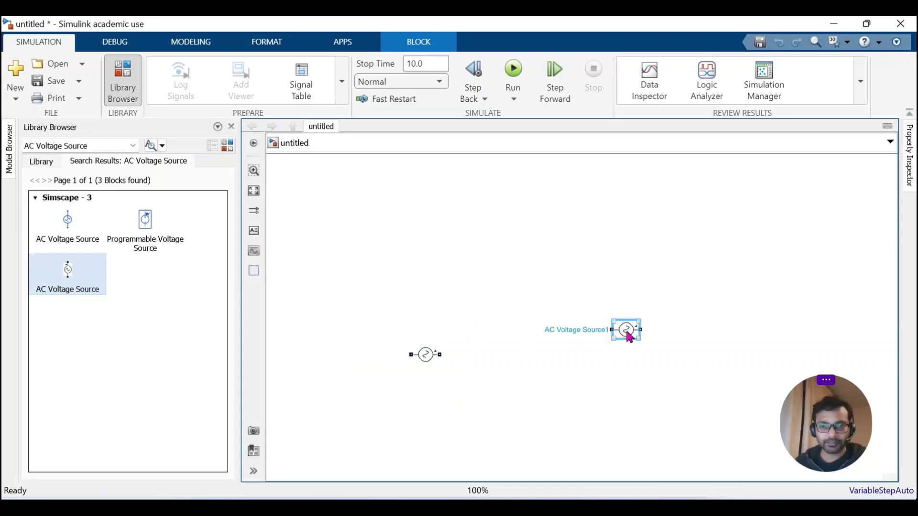
left_click_drag(628, 336, 427, 340)
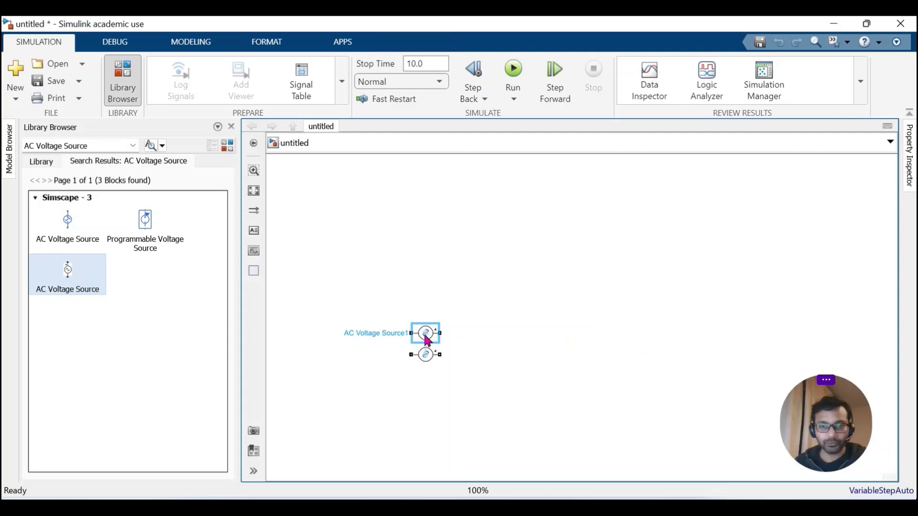
left_click(521, 349)
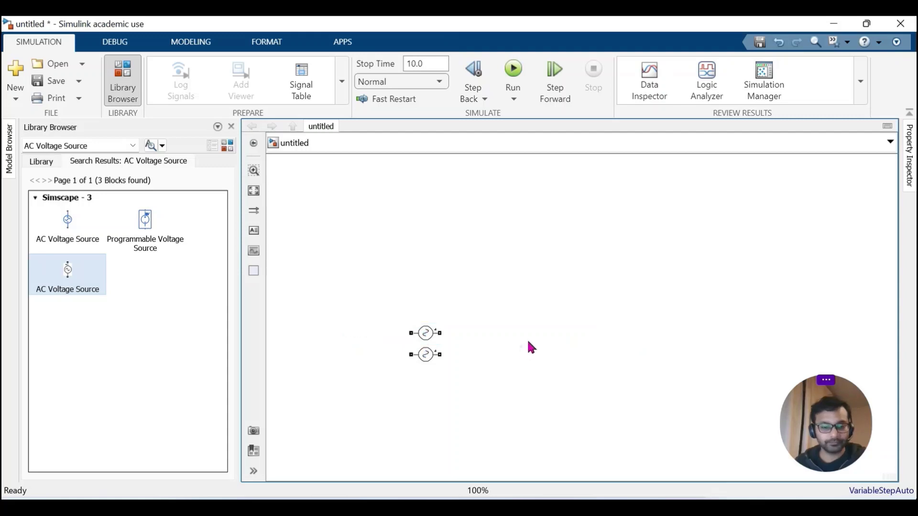
key("ctrl+v")
left_click_drag(675, 362, 425, 318)
left_click(495, 338)
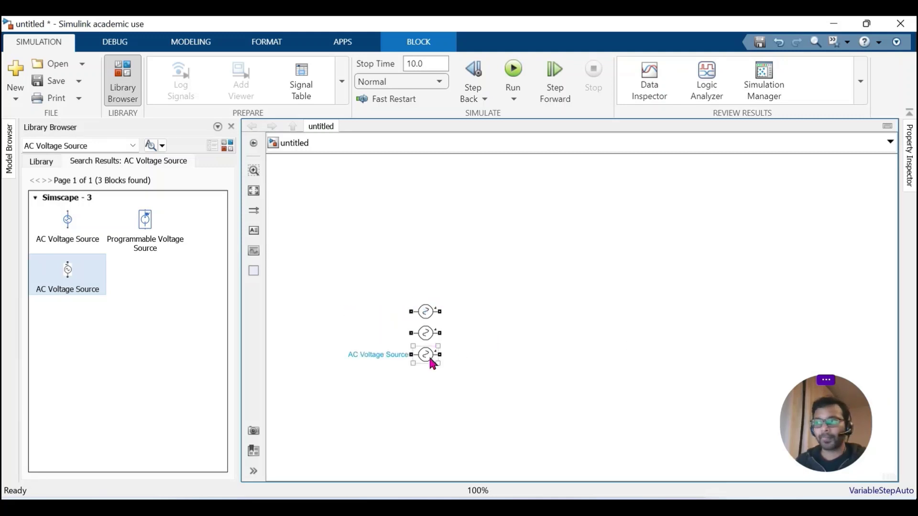
Set the phase of the middle AC voltage source to -120 degrees and accept the parameters
left_click(436, 336)
left_click(426, 313)
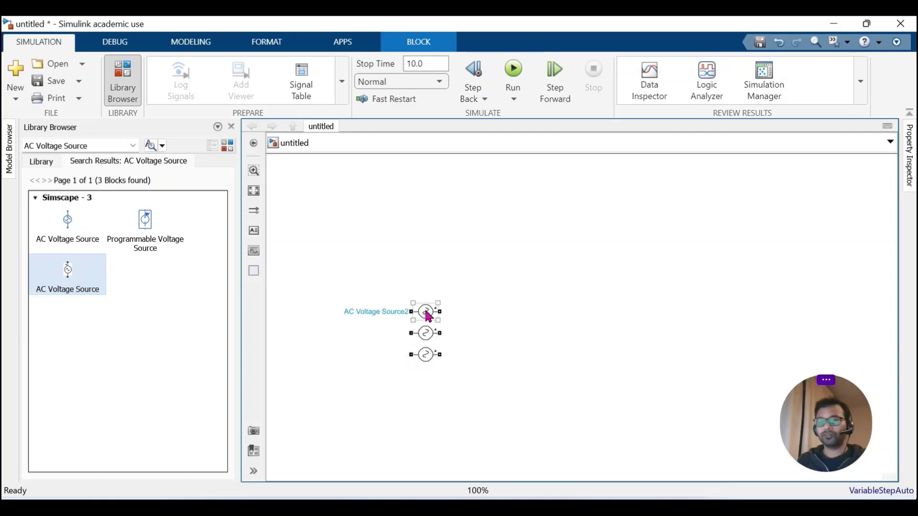
left_click(425, 338)
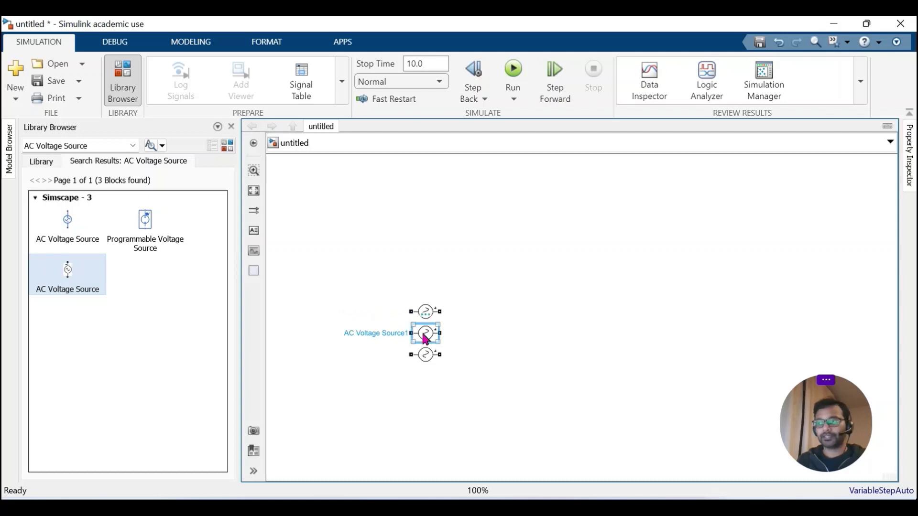
double_click(425, 337)
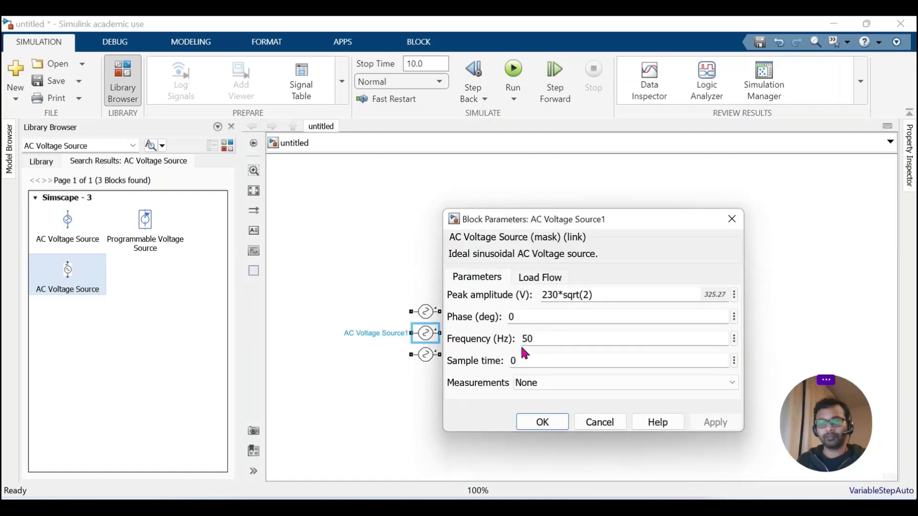
double_click(526, 317)
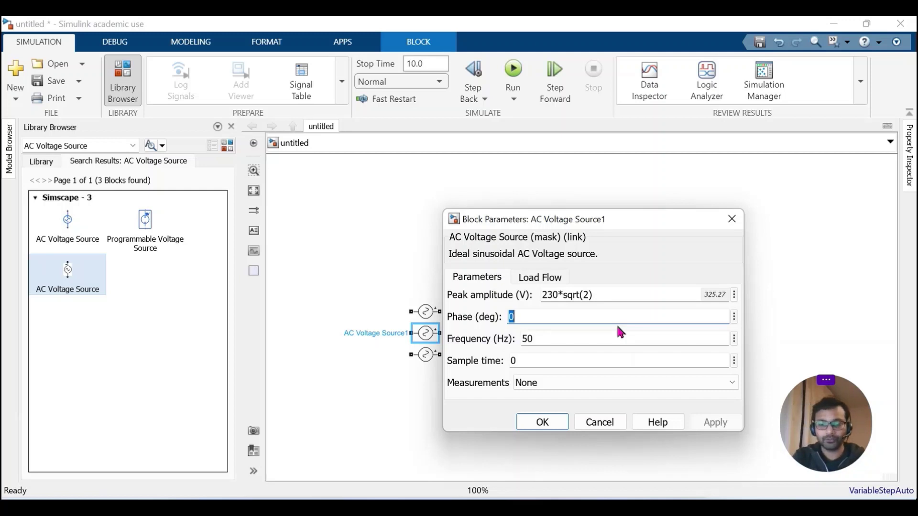
type("-120")
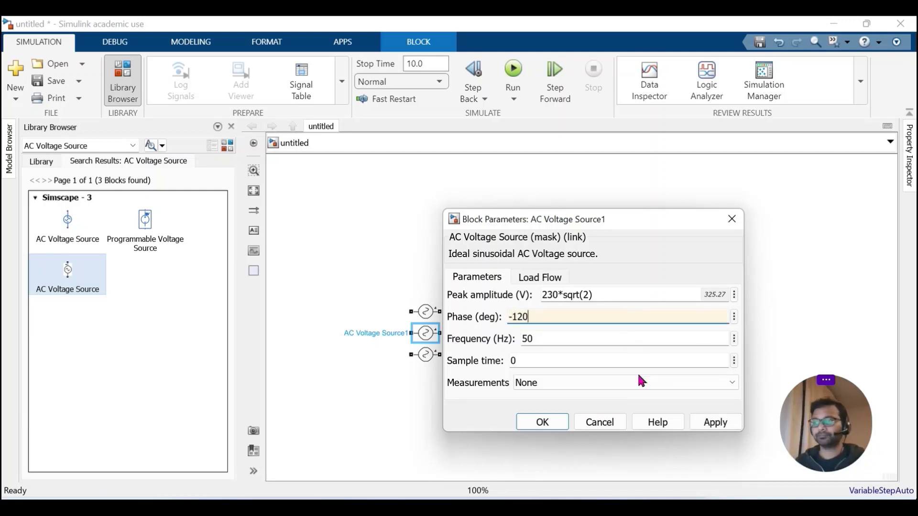
left_click(710, 424)
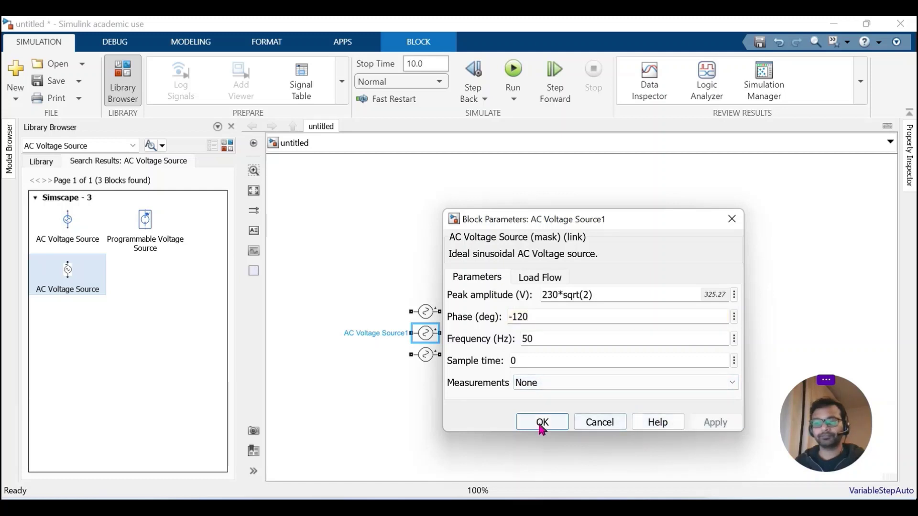
left_click(541, 423)
Set the phase of the lowest AC voltage source to 120 degrees and accept the parameters
left_click(427, 362)
double_click(426, 362)
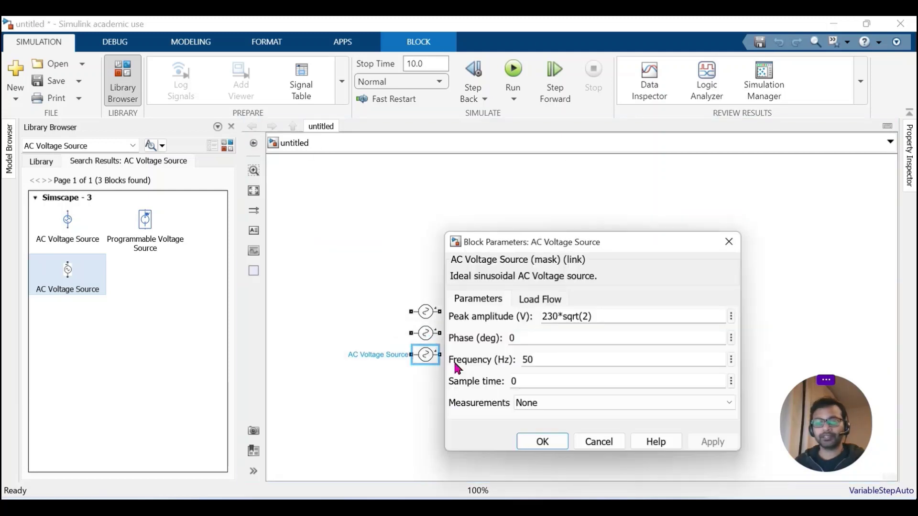
double_click(545, 341)
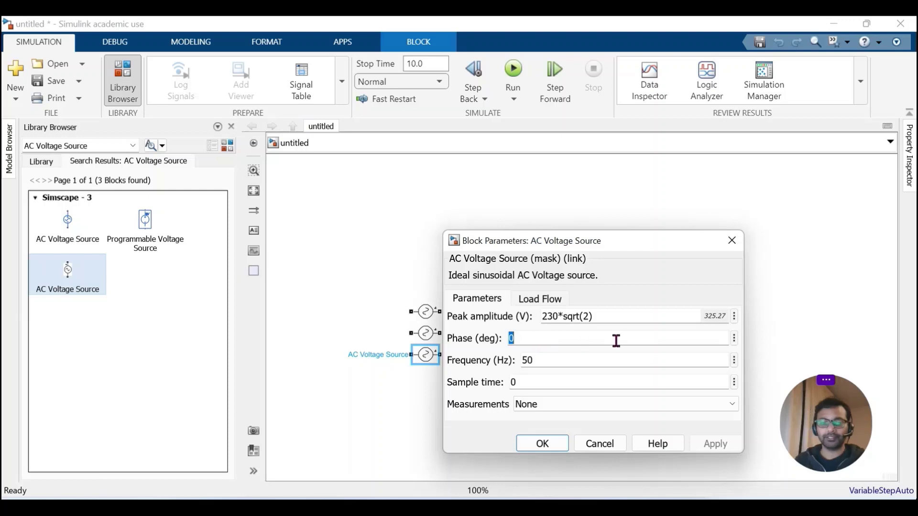
type("120")
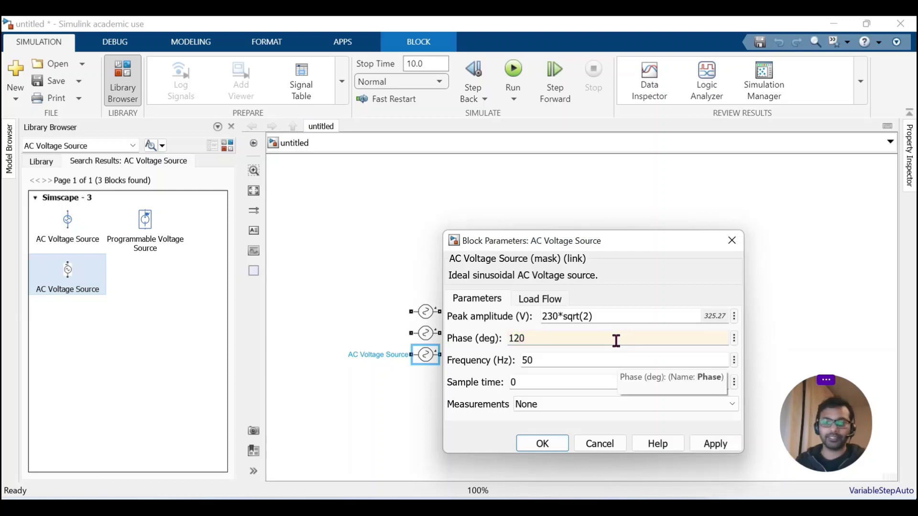
left_click(717, 444)
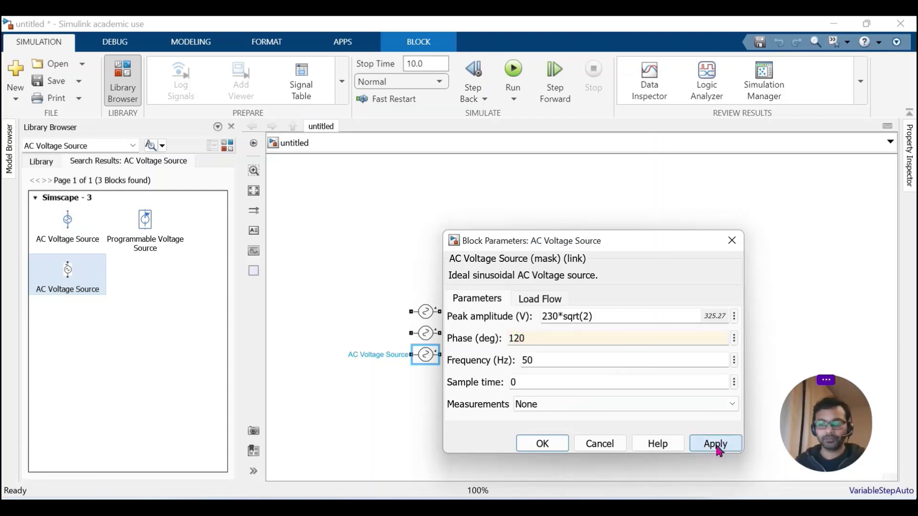
left_click(553, 448)
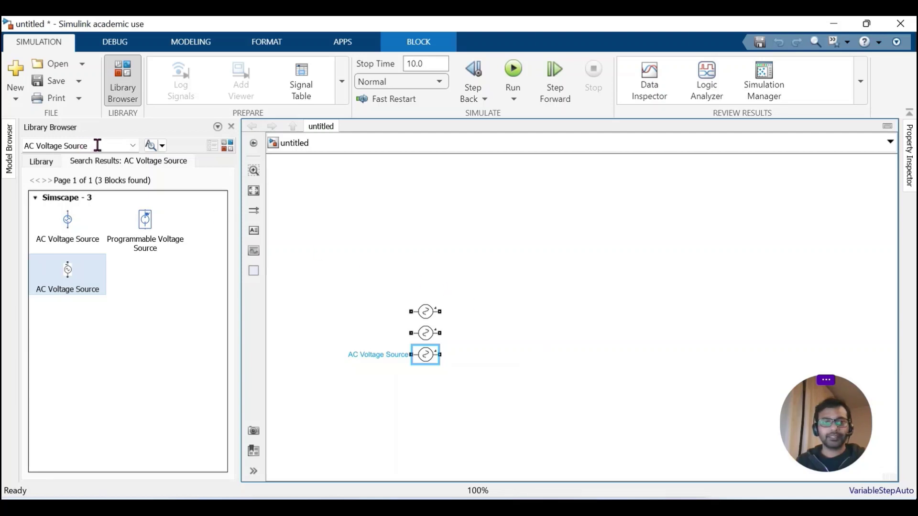
Search the block library for "ground" and place a Ground block below and left of the three voltage sources
left_click(96, 145)
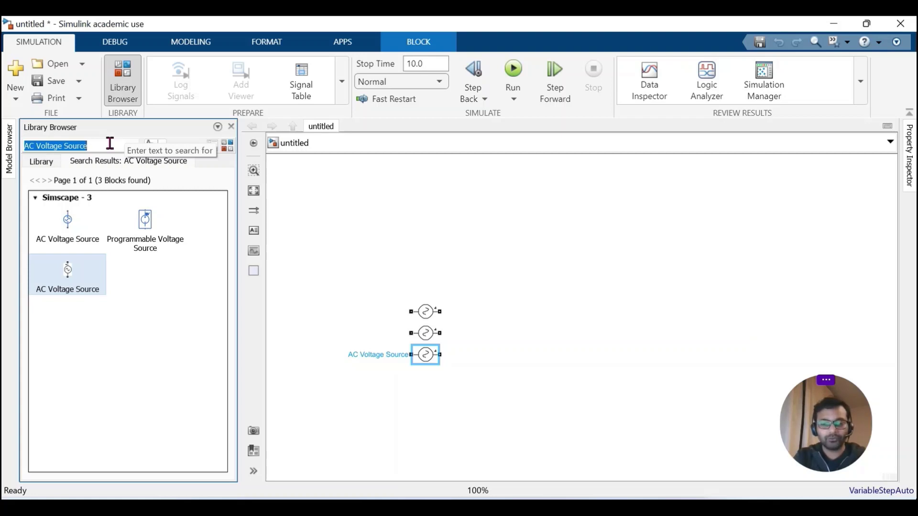
type("ground")
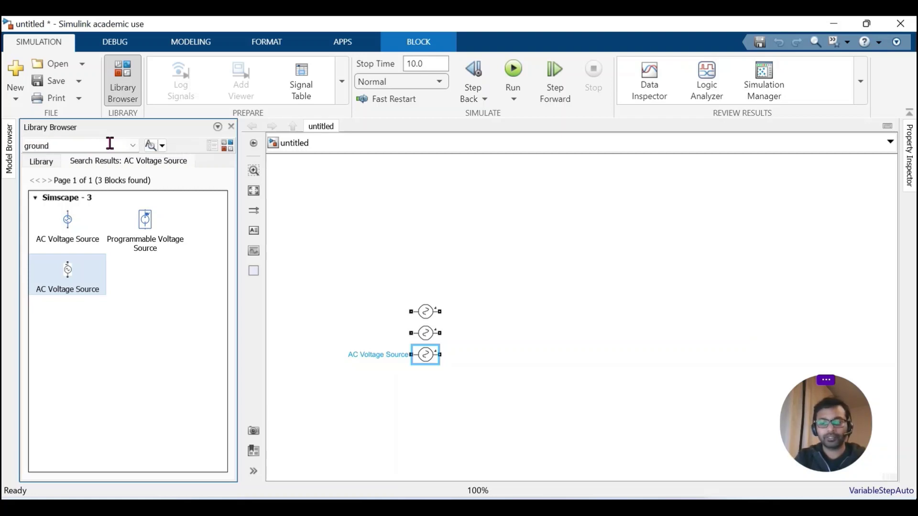
key("Return")
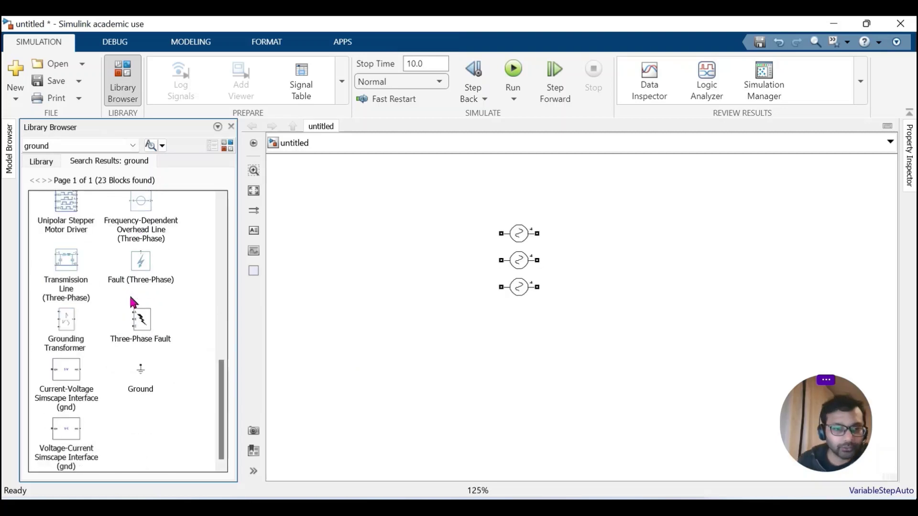
left_click(146, 385)
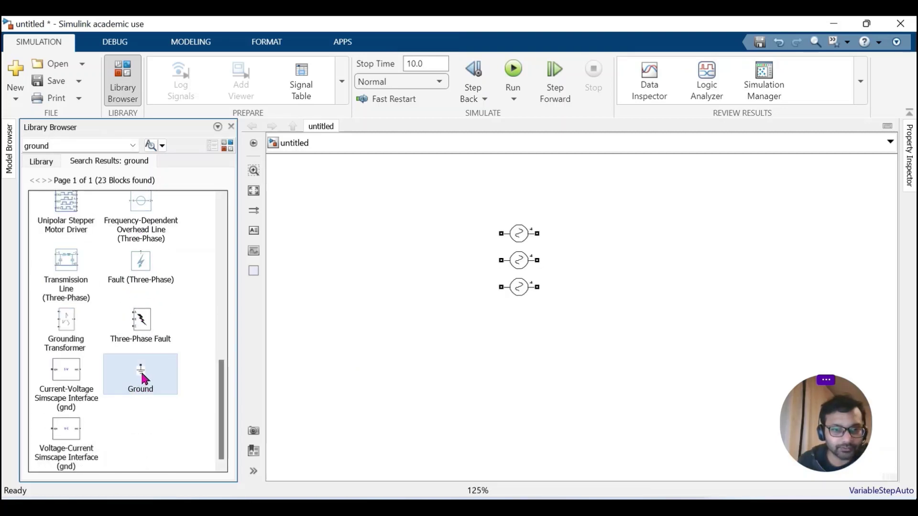
left_click_drag(367, 378, 476, 329)
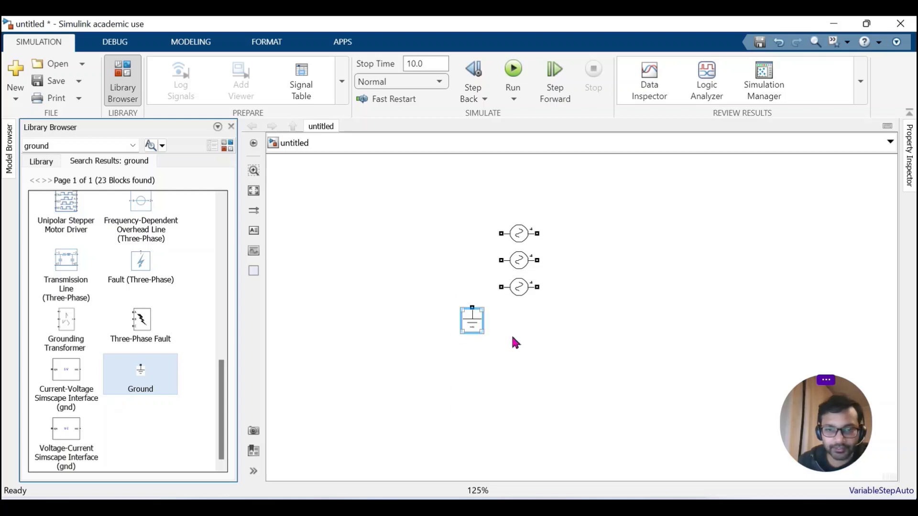
Wire the left terminals of all three AC voltage sources to the Ground block to form a common neutral
left_click_drag(498, 234, 474, 306)
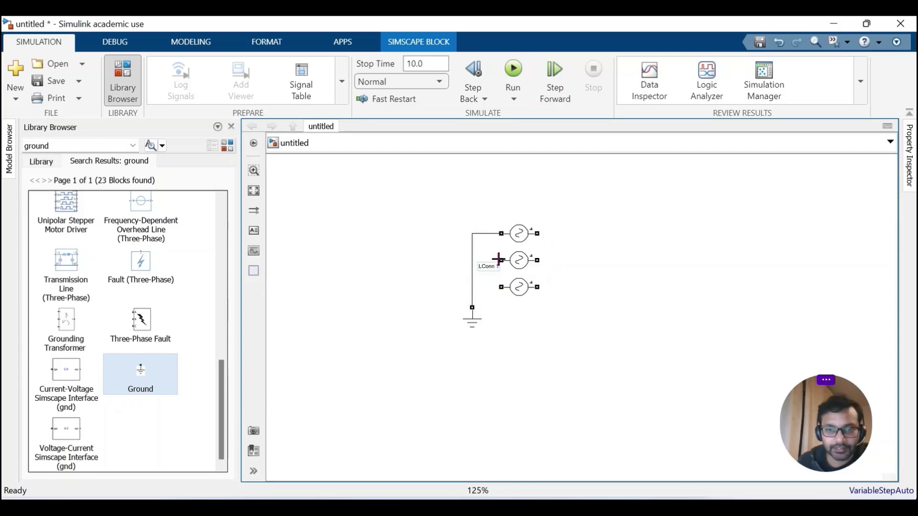
left_click_drag(498, 260, 472, 260)
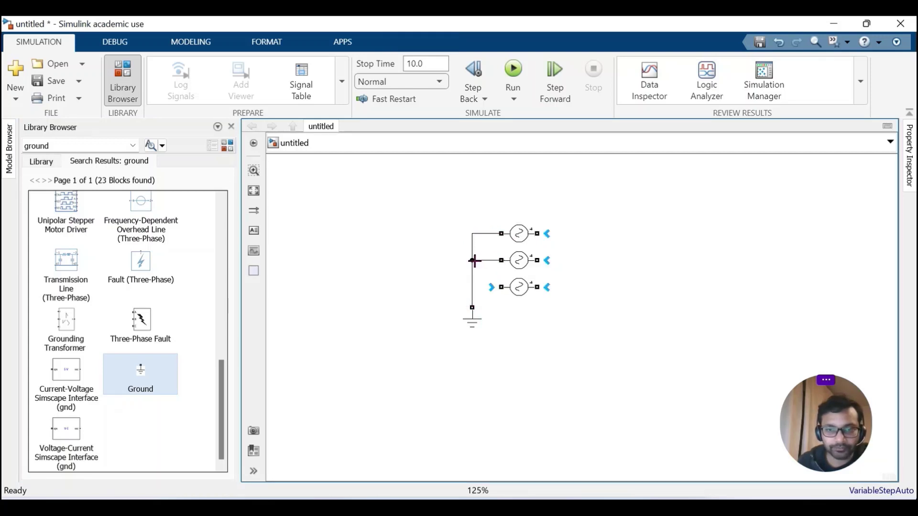
left_click_drag(501, 287, 472, 287)
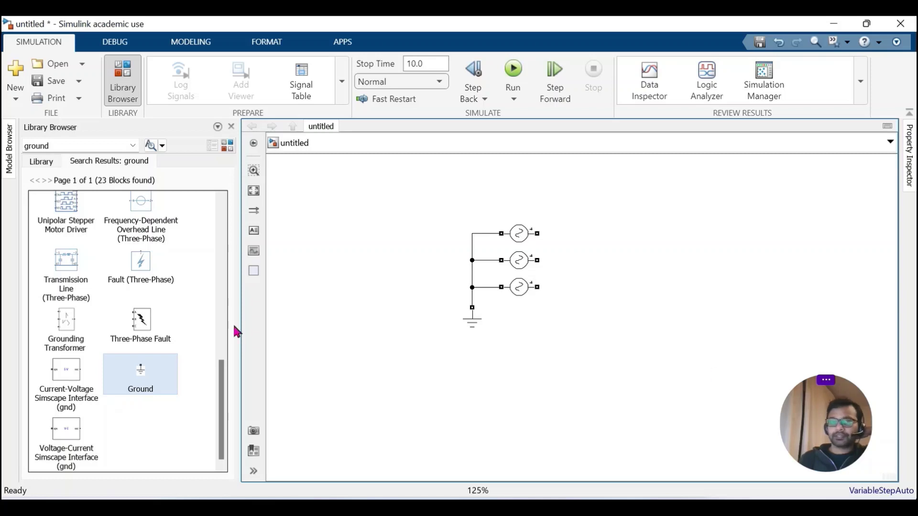
Search the block library for "Series RLC" and place a Series RLC Branch block to the right of the voltage sources
double_click(64, 145)
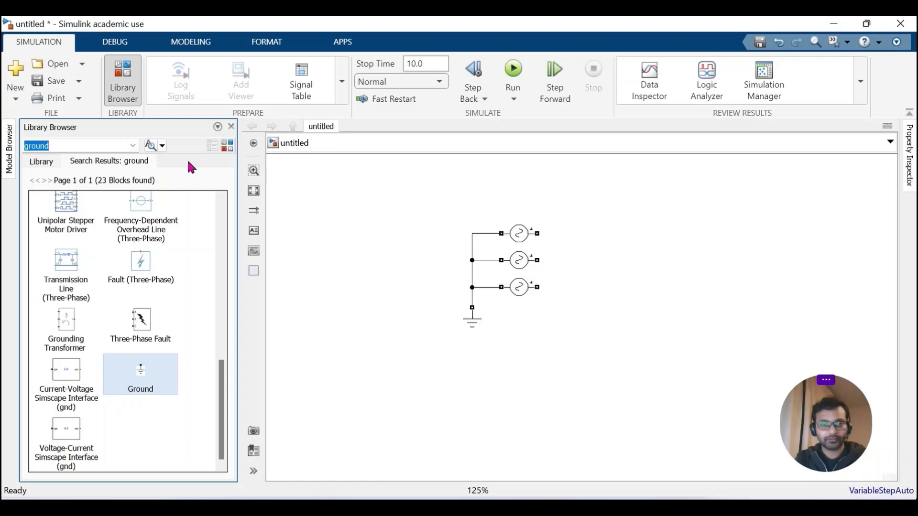
type("ser")
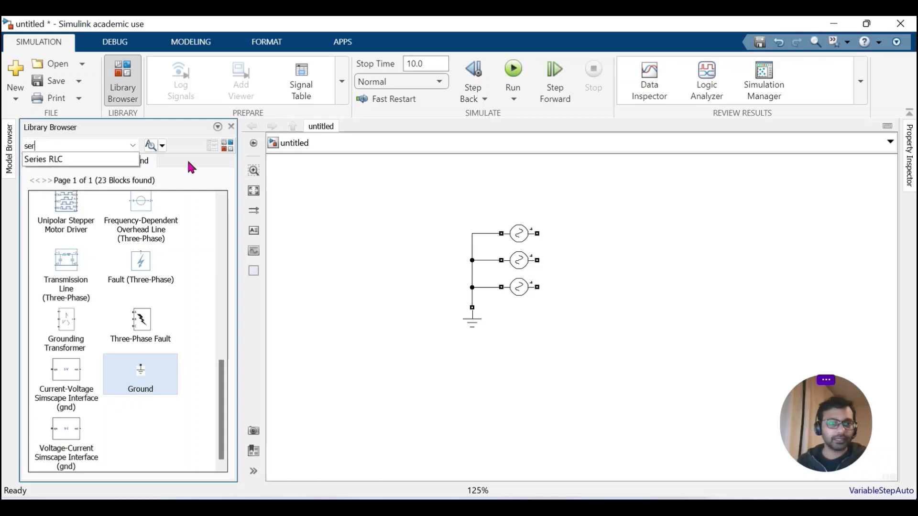
left_click(61, 159)
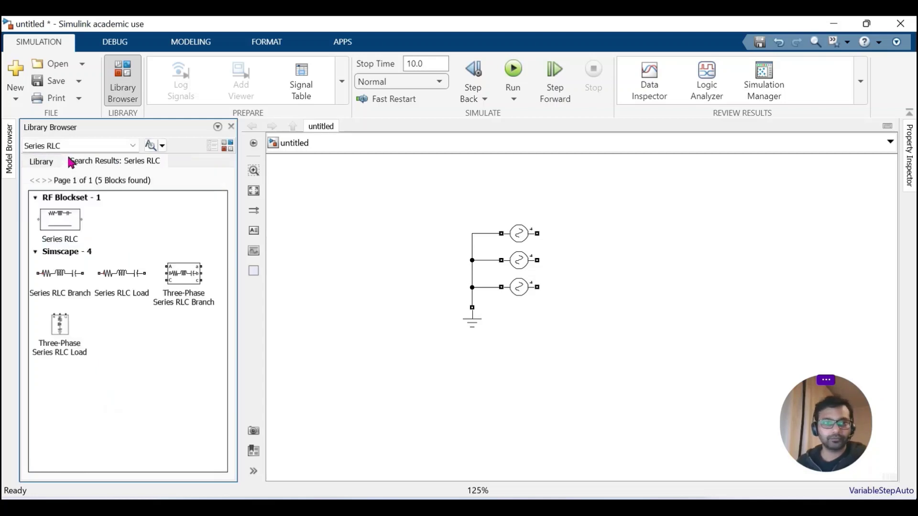
left_click_drag(58, 285, 675, 243)
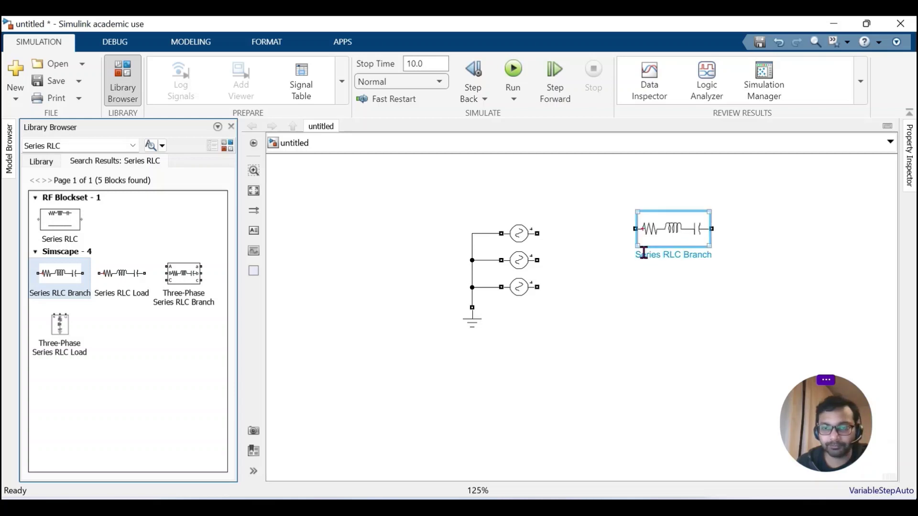
Set the Series RLC Branch's branch type to RL and its resistance to 10 ohms
left_click(669, 240)
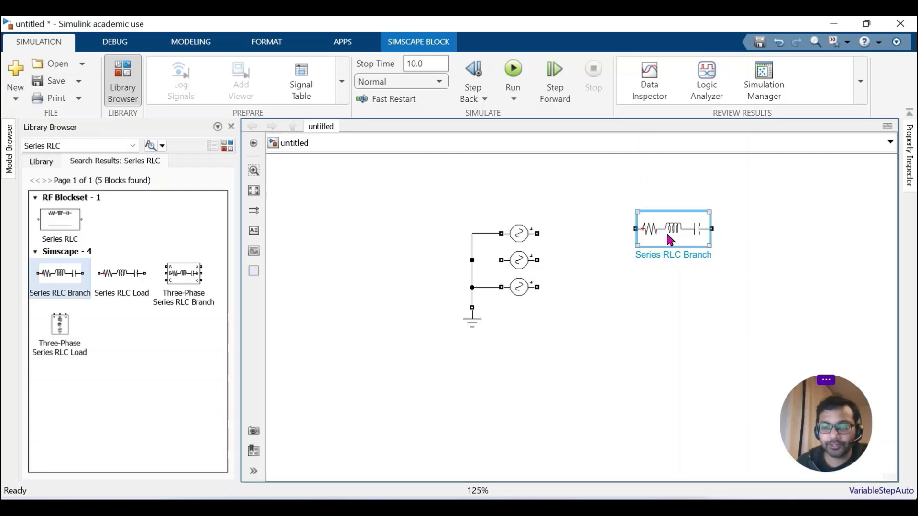
double_click(669, 240)
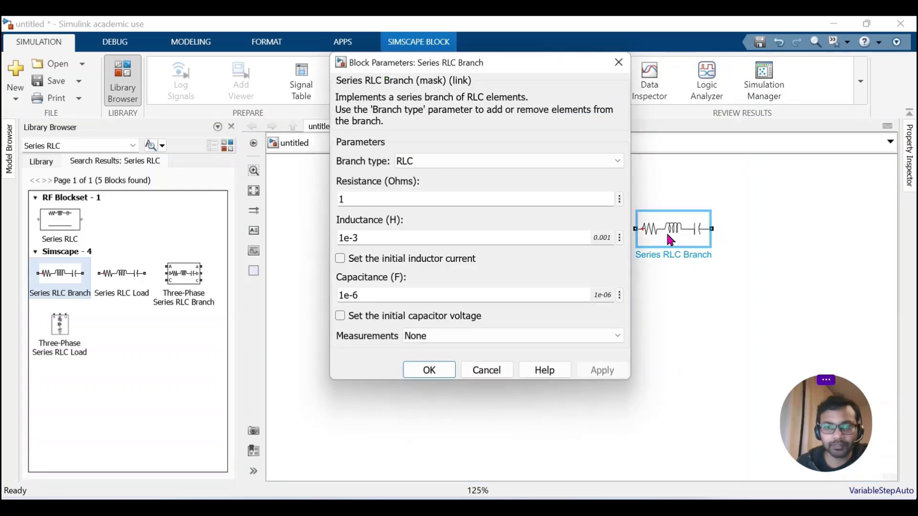
left_click(556, 160)
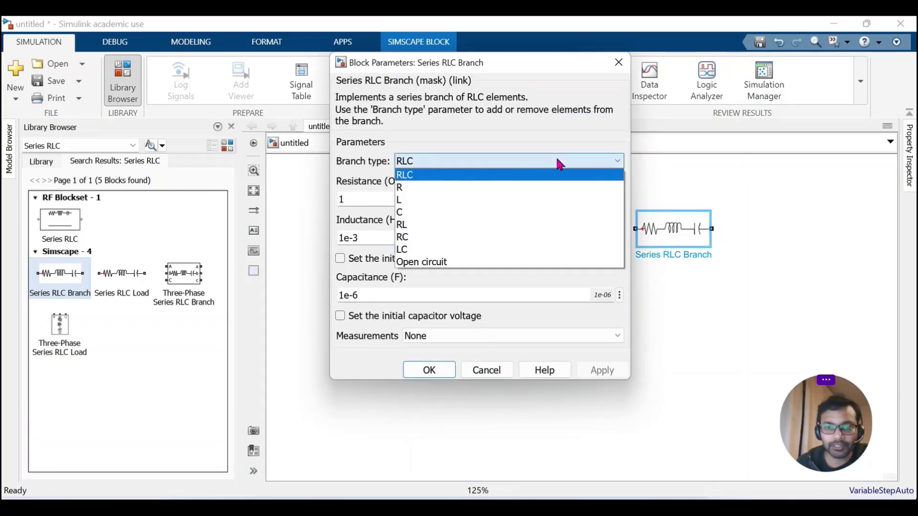
left_click(420, 224)
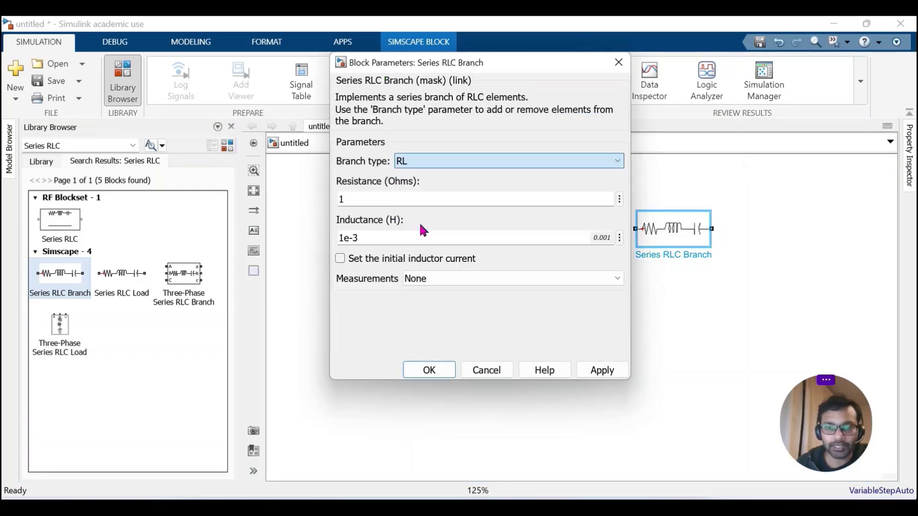
double_click(447, 206)
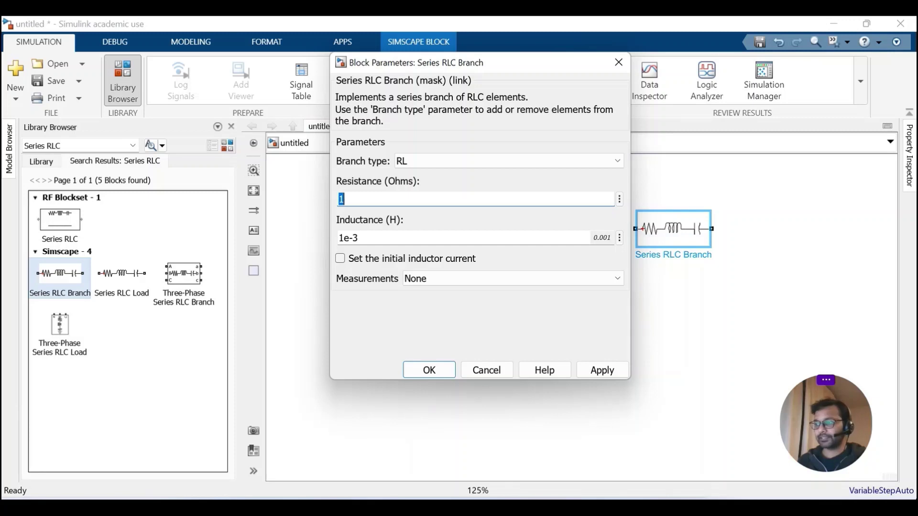
left_click(425, 197)
type("0")
key("Tab")
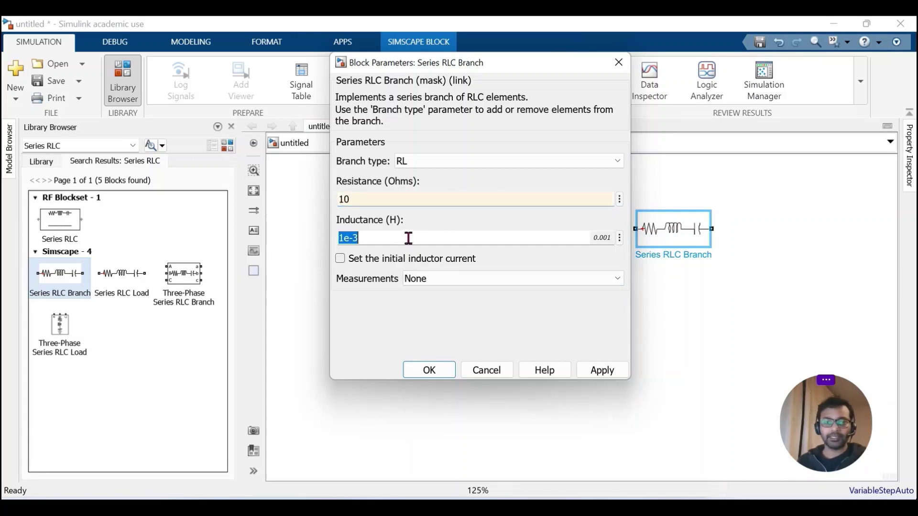
Set the RL branch's inductance to 40e-3 H and accept the block parameters
left_click(347, 237)
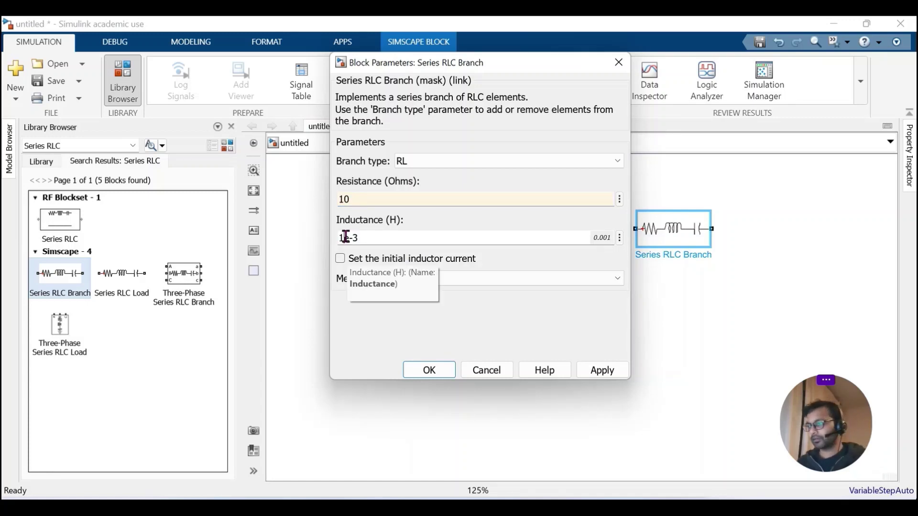
key("BackSpace")
type("40")
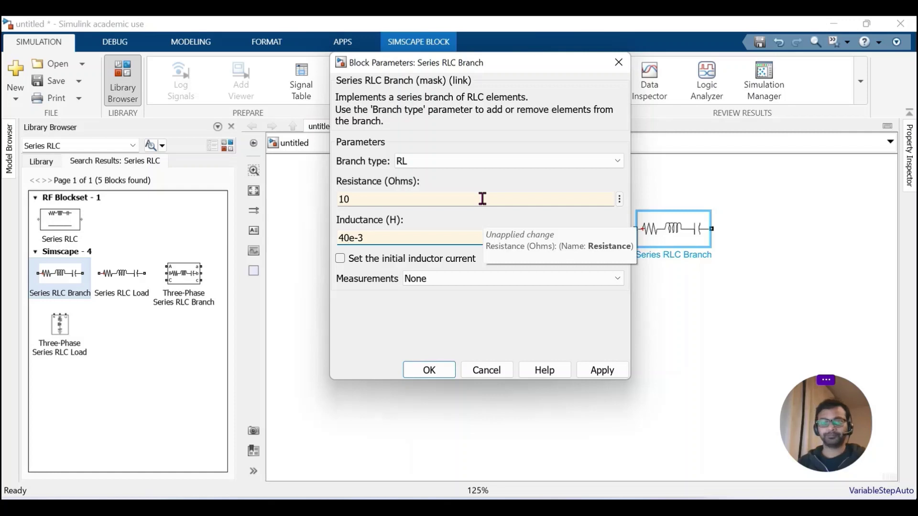
left_click(597, 370)
left_click(445, 371)
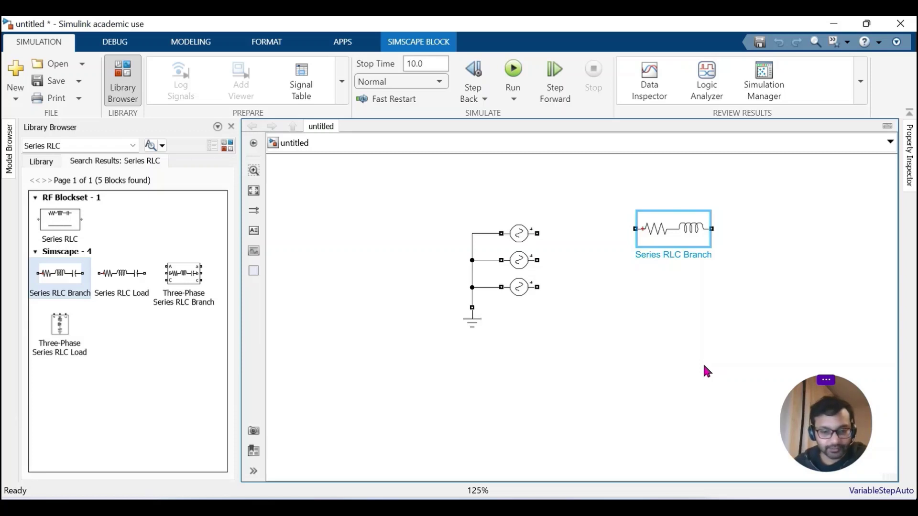
Add two copies of the RL branch below the original, each in line with one of the voltage sources
left_click(692, 336)
key("ctrl+v")
left_click_drag(723, 352, 672, 266)
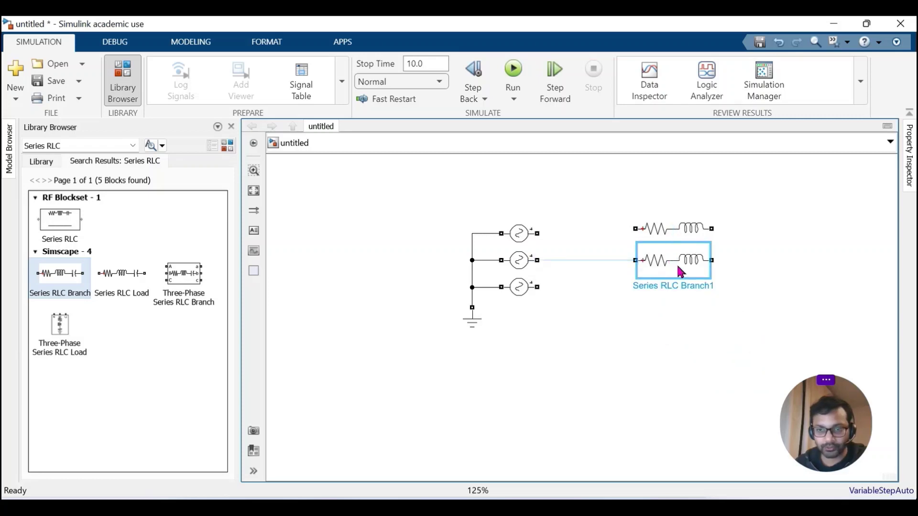
left_click(710, 352)
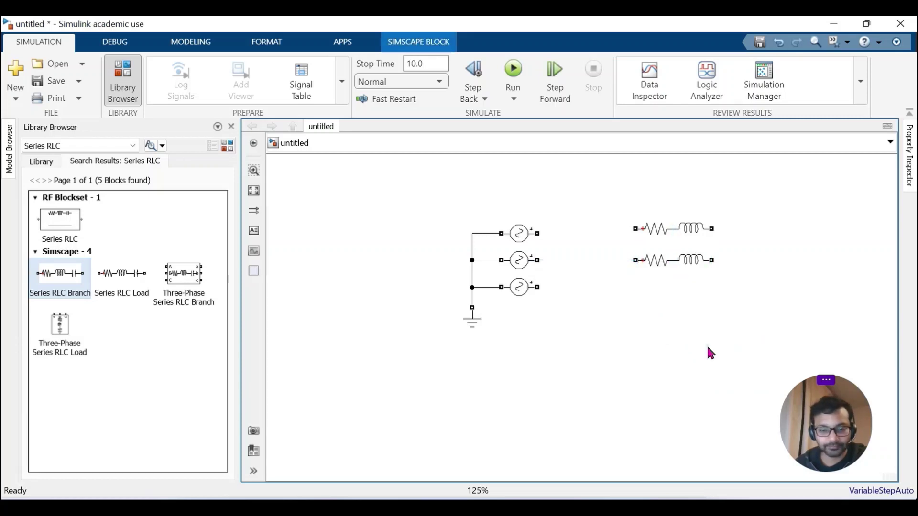
key("ctrl+v")
left_click_drag(716, 372, 677, 302)
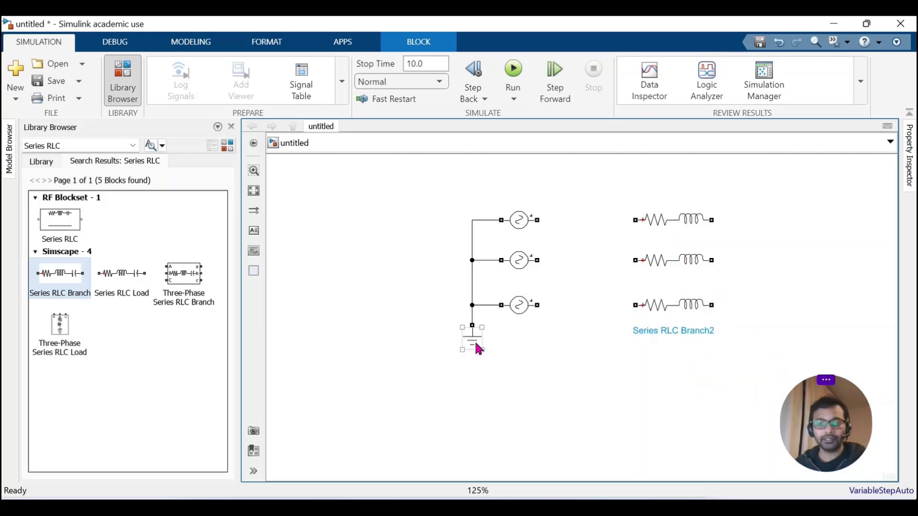
Copy the Ground block and place the copy below and right of the three RL branches
left_click(475, 344)
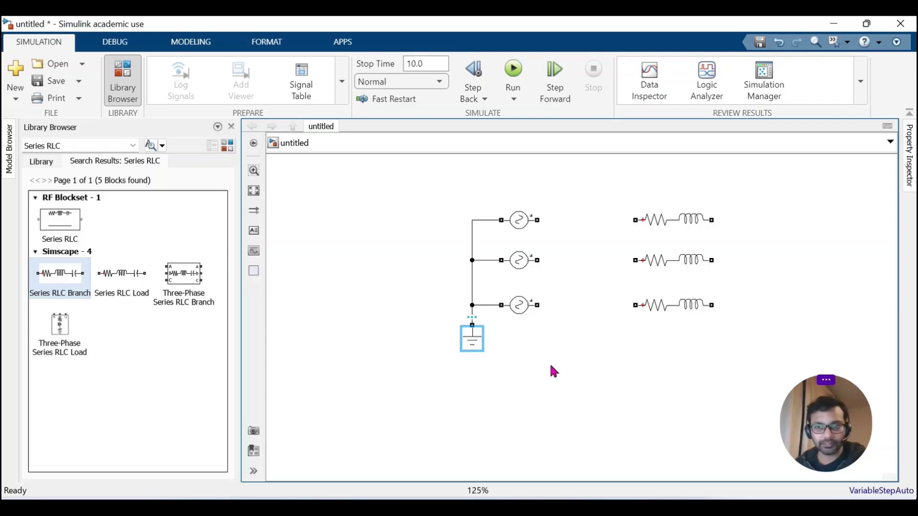
left_click(708, 351)
key("ctrl+v")
left_click_drag(719, 364, 740, 358)
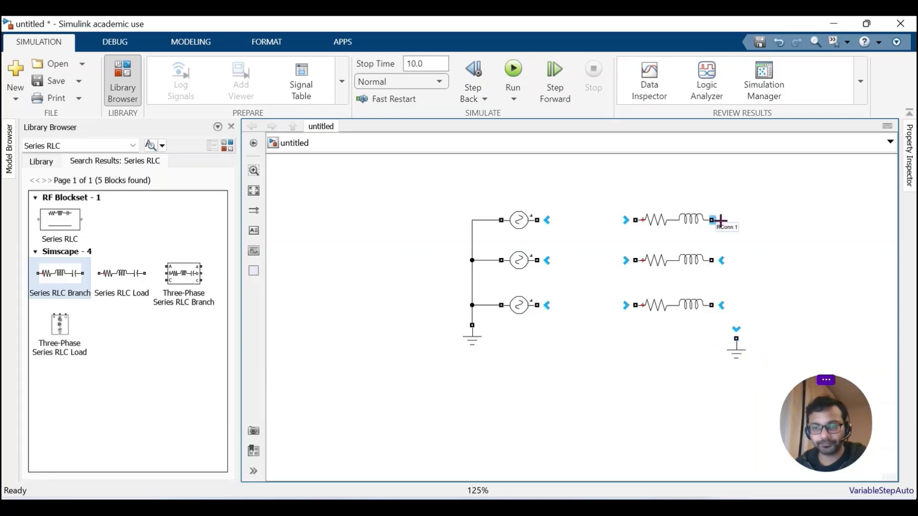
Wire the right terminals of all three RL branches to the new Ground block
left_click_drag(720, 220, 736, 339)
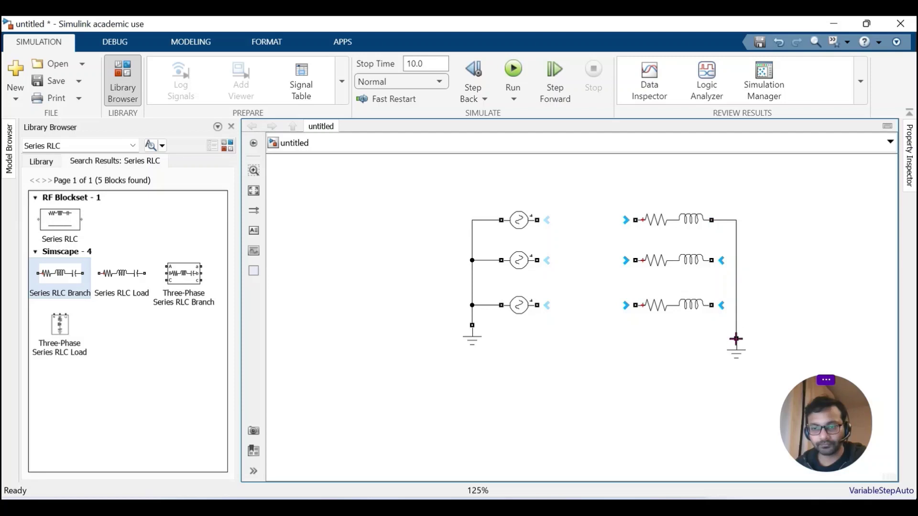
left_click_drag(712, 260, 736, 260)
left_click_drag(712, 305, 736, 305)
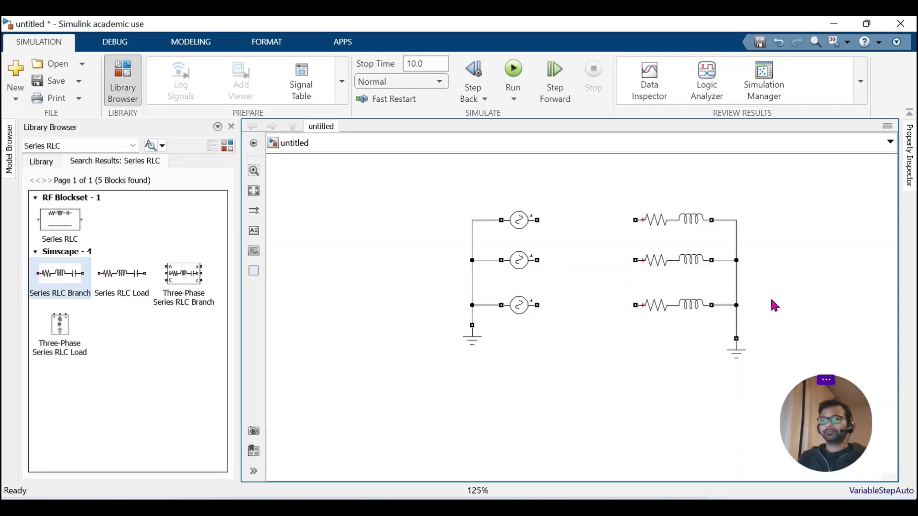
Add an area and resize it to enclose the three voltage sources and their ground, removing the stray line at the upper source
left_click(253, 275)
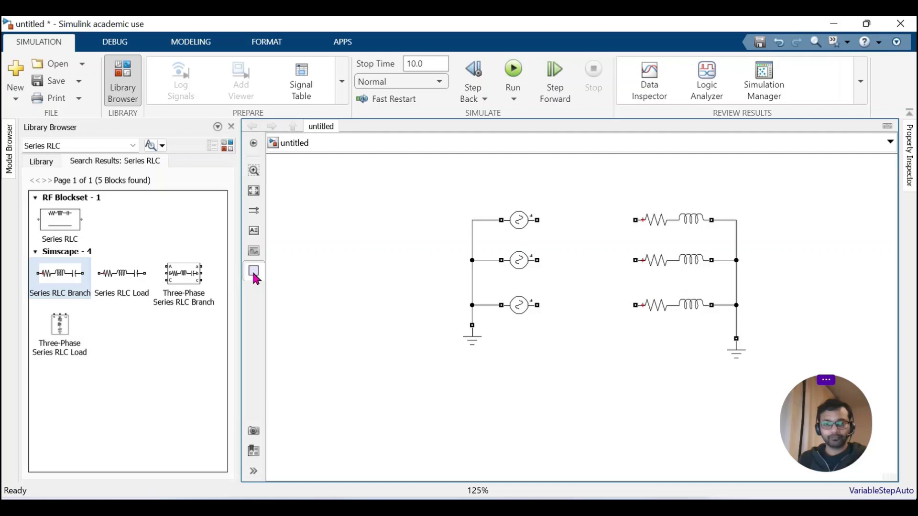
mouse_move(253, 277)
left_mouse_down()
mouse_move(466, 250)
mouse_move(502, 228)
left_mouse_up()
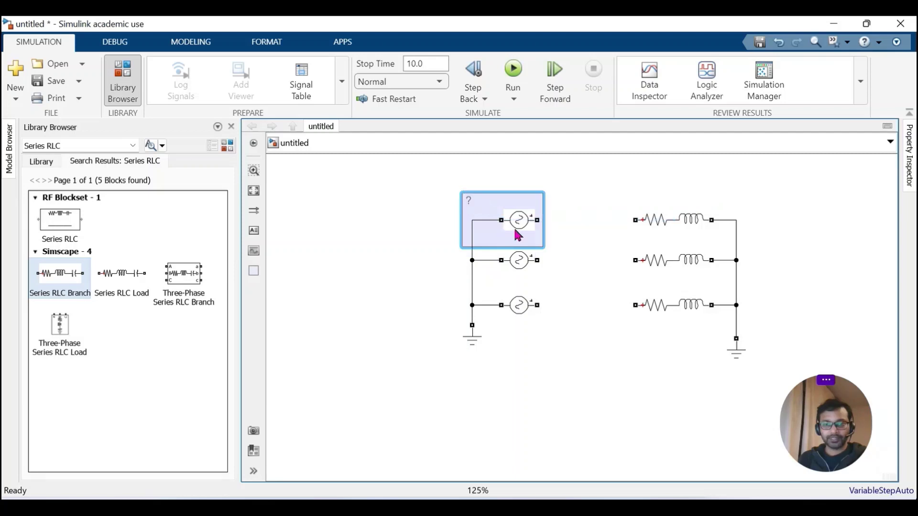
mouse_move(548, 221)
left_click_drag(544, 223, 554, 220)
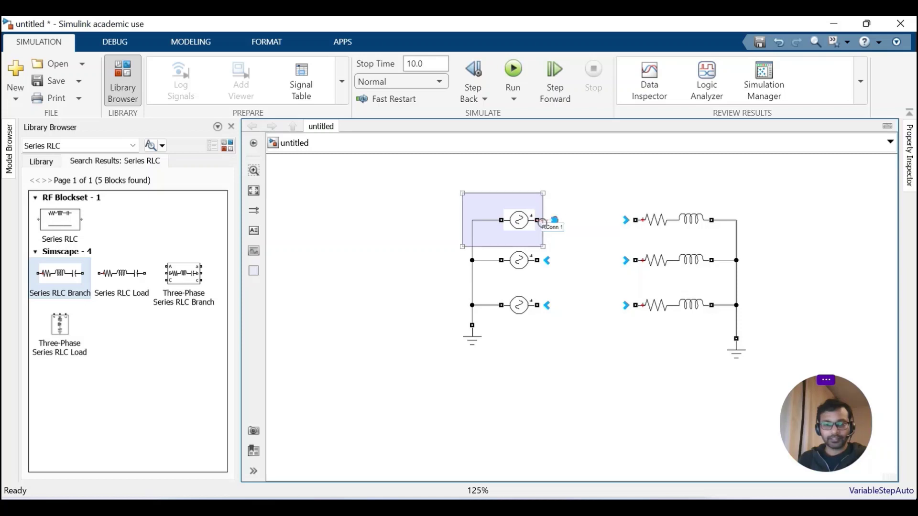
left_click_drag(543, 246, 549, 363)
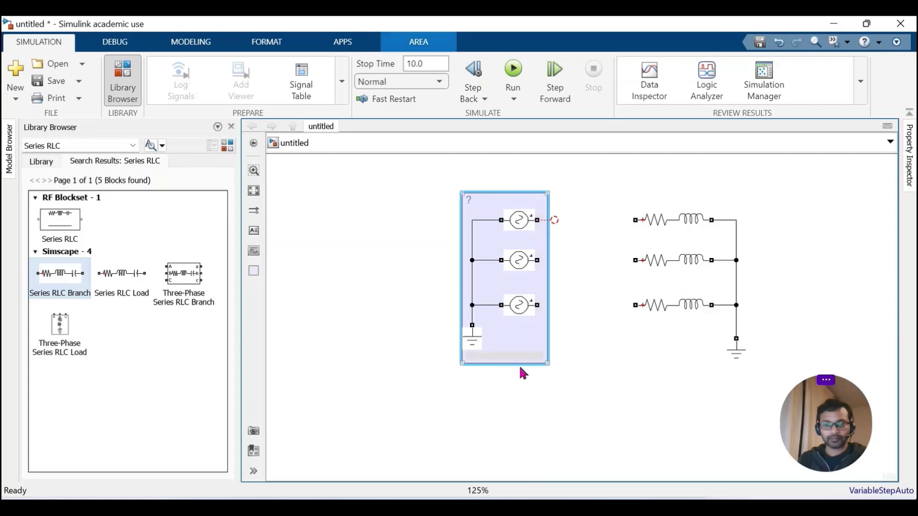
left_click_drag(461, 366, 452, 365)
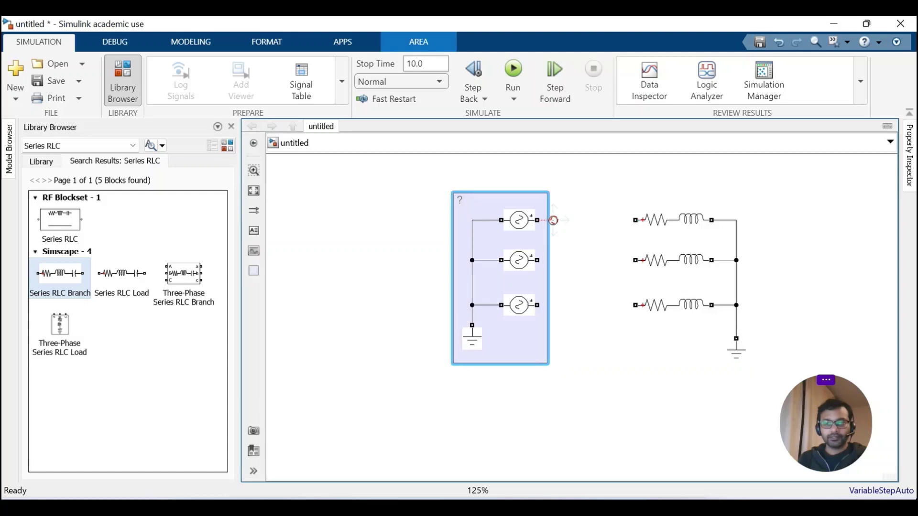
left_click(555, 220)
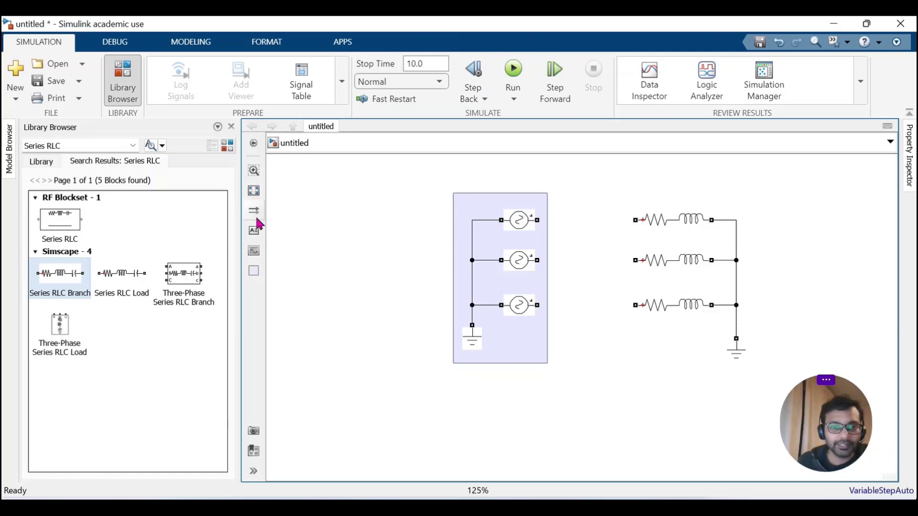
Add the annotation "3-Phase Star connected Supply" and fit it on two lines at the lower edge of the source area
left_click(460, 313)
double_click(511, 343)
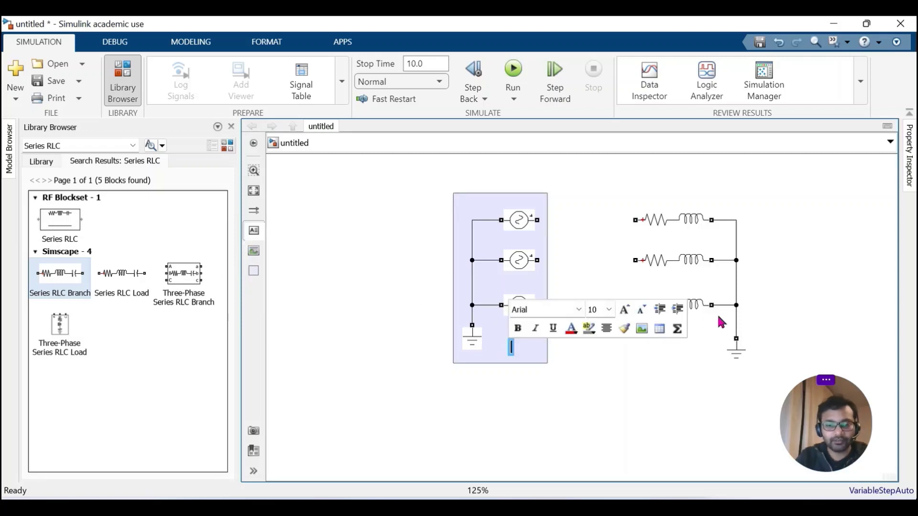
type("3-Ph")
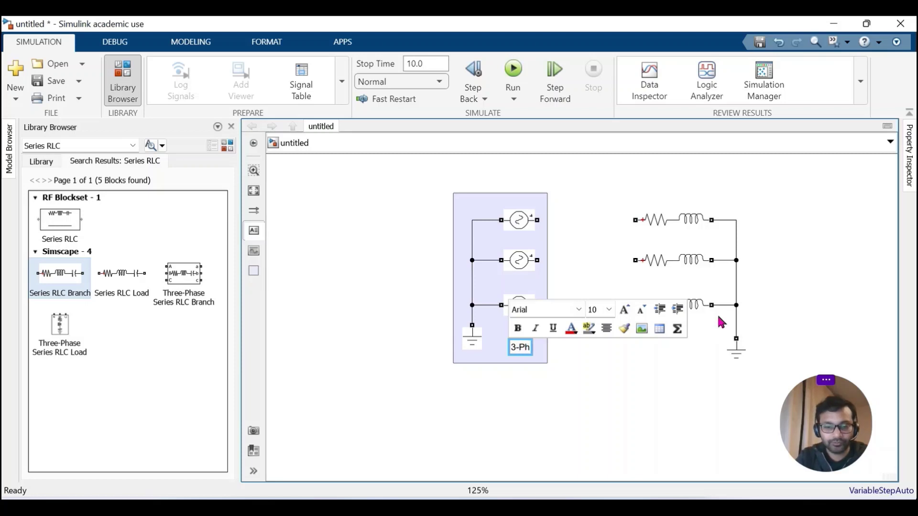
type("ase Star")
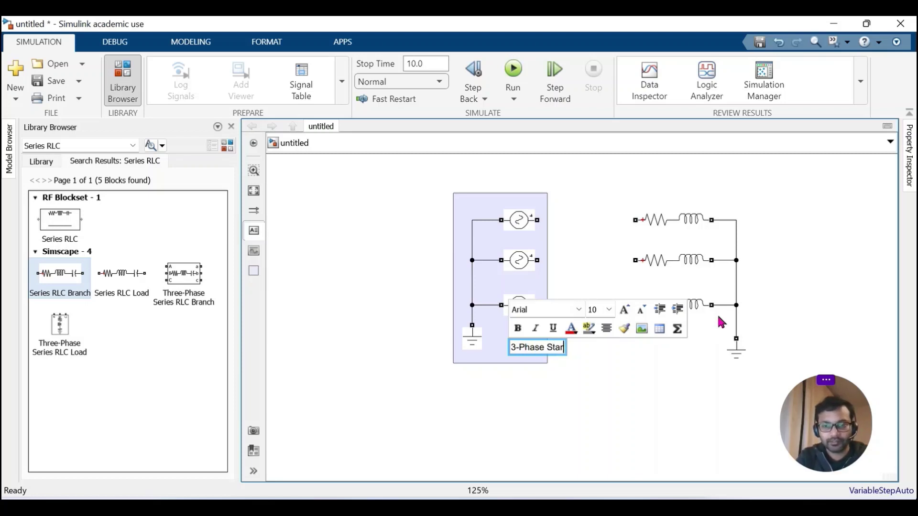
type("tconnected Supply")
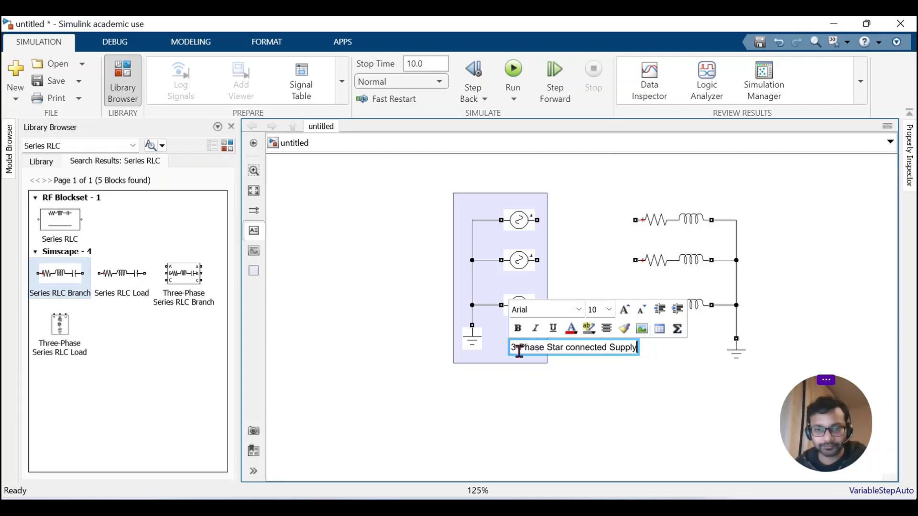
left_click(636, 375)
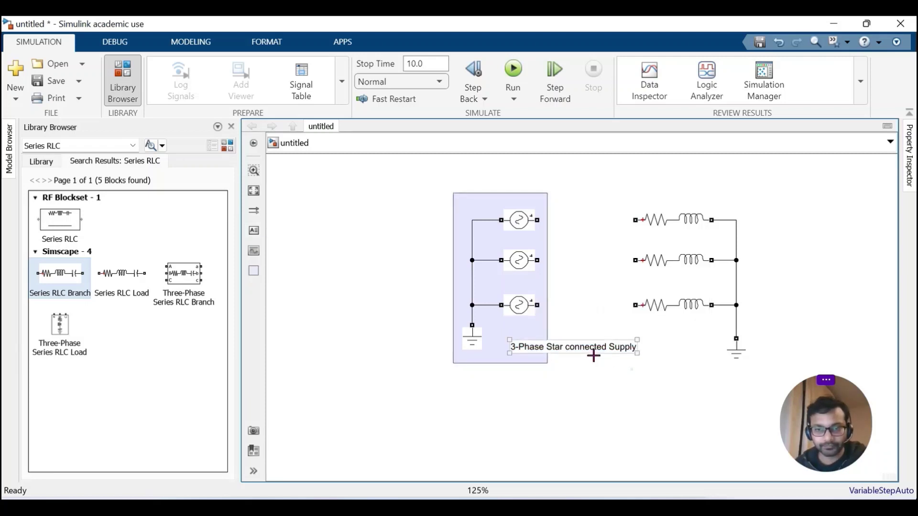
mouse_move(605, 354)
left_mouse_down()
mouse_move(555, 358)
mouse_move(562, 363)
mouse_move(540, 373)
left_mouse_up()
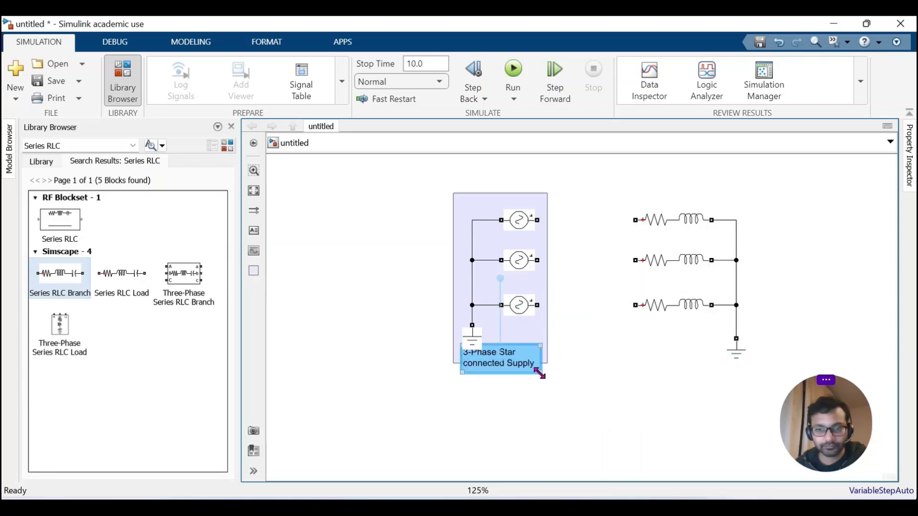
Enlarge the source area downward and outward, and position the "3-Phase Star connected Supply" annotation inside it below the ground
left_click(549, 361)
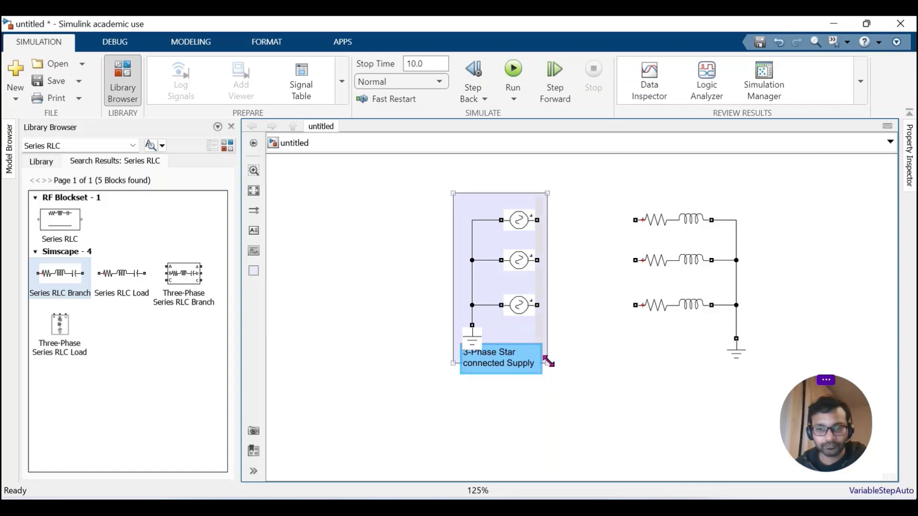
mouse_move(548, 365)
left_mouse_down()
mouse_move(552, 381)
mouse_move(520, 376)
left_mouse_up()
left_click(523, 367)
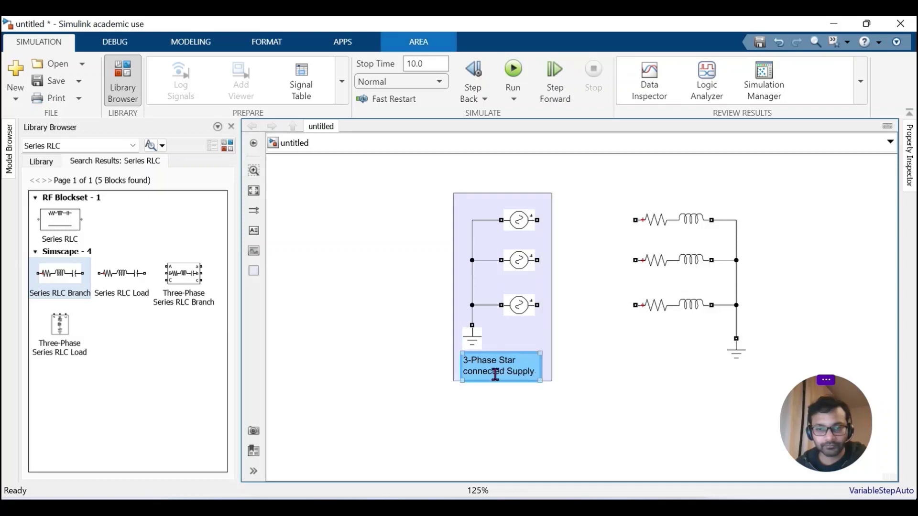
left_click(528, 373)
left_click(573, 401)
left_click(507, 378)
left_click_drag(506, 378, 553, 390)
left_click(546, 352)
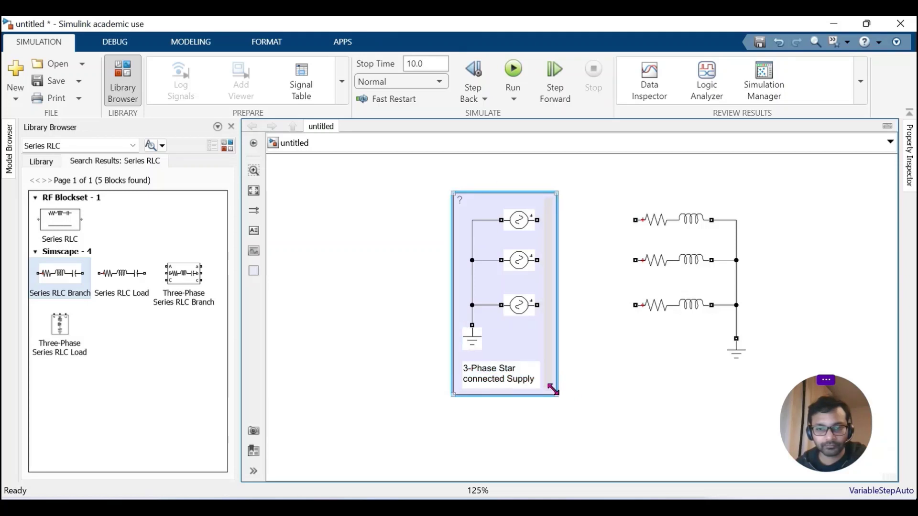
left_click(593, 382)
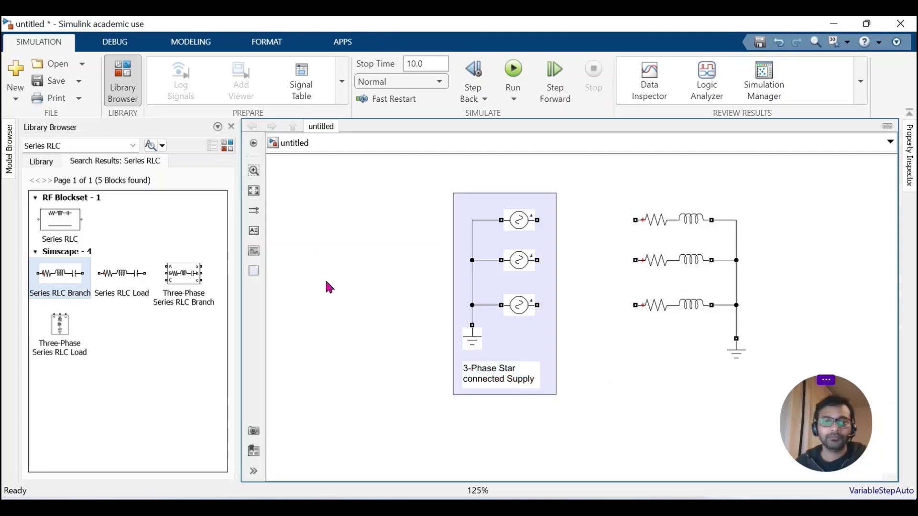
Add a second area and resize it to enclose the three RL branches and their ground, matching the source area's height
left_click_drag(257, 281, 661, 220)
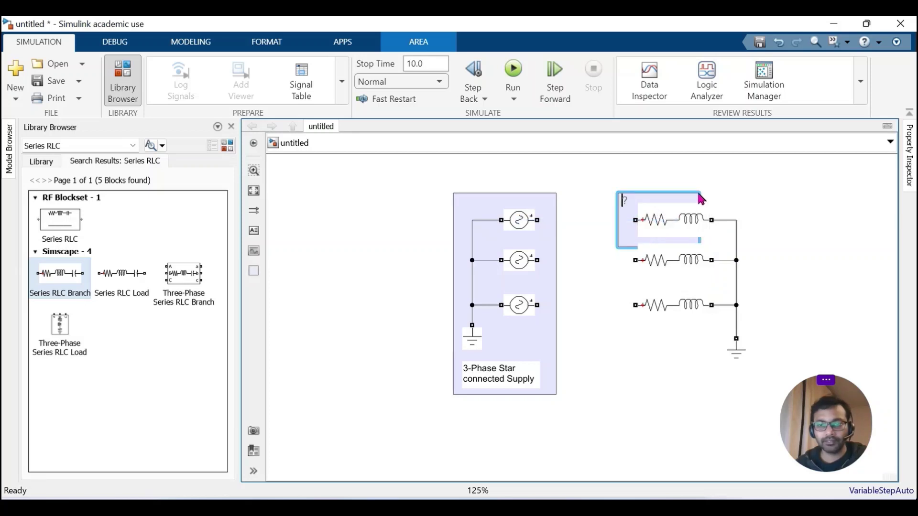
left_click_drag(618, 250, 637, 396)
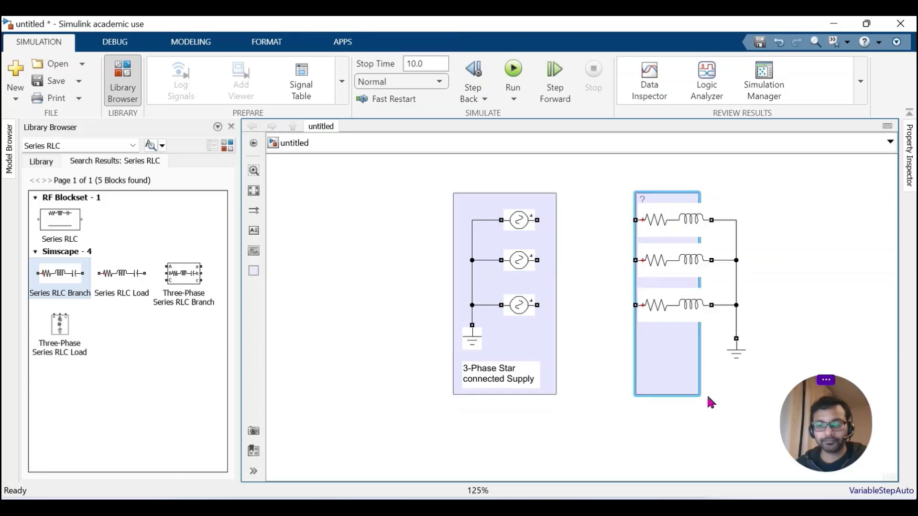
left_click_drag(700, 395, 747, 389)
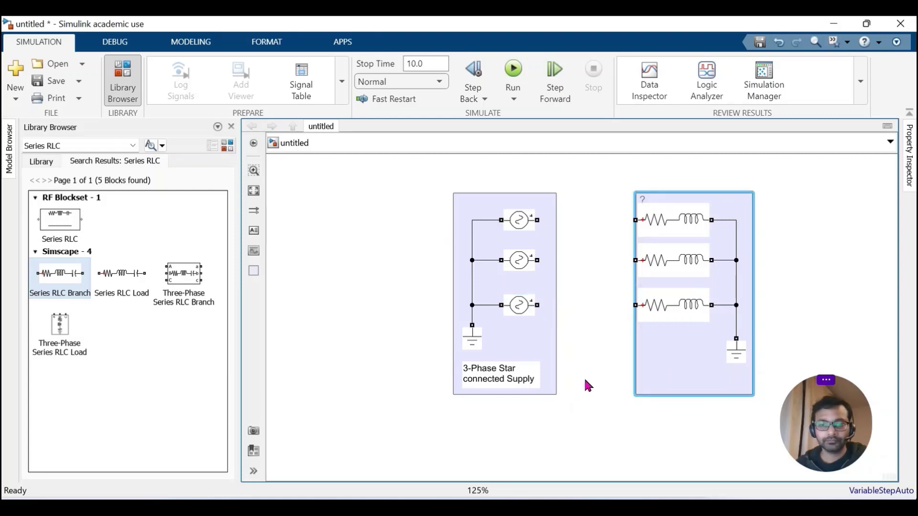
left_click_drag(635, 392, 628, 392)
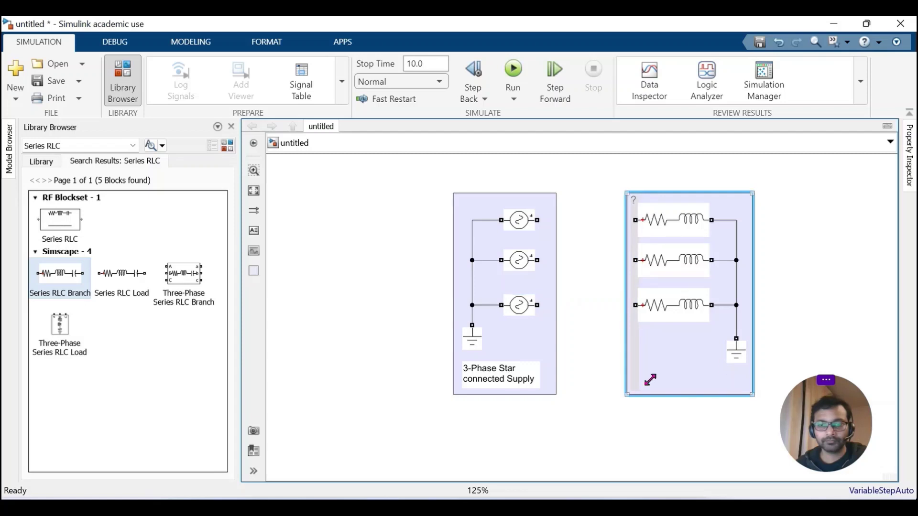
left_click(775, 307)
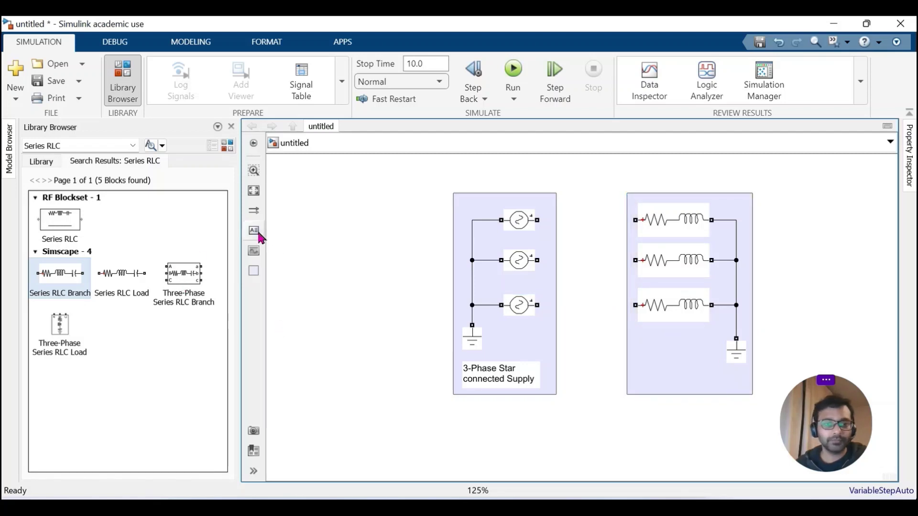
Add the annotation "3-Phase Star connected RL load" inside the load area below the branches, and fit it on two lines
left_click(647, 376)
double_click(646, 376)
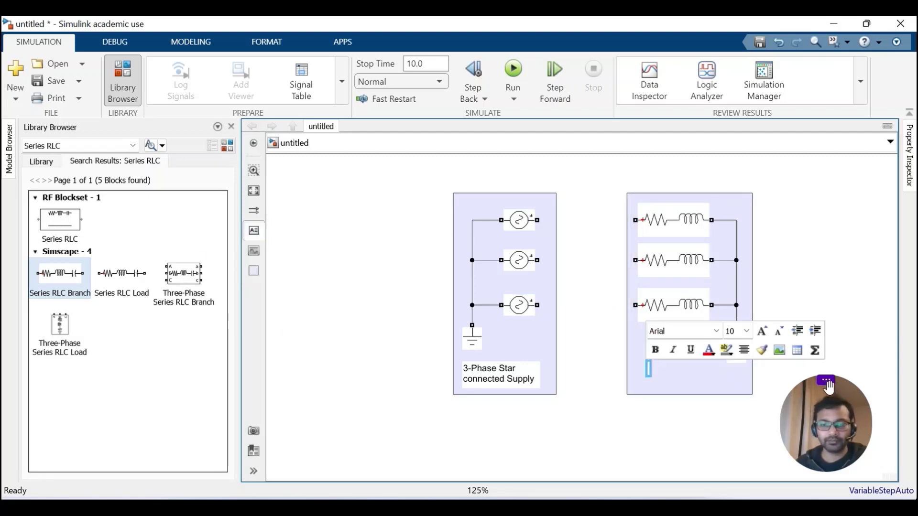
type("3-")
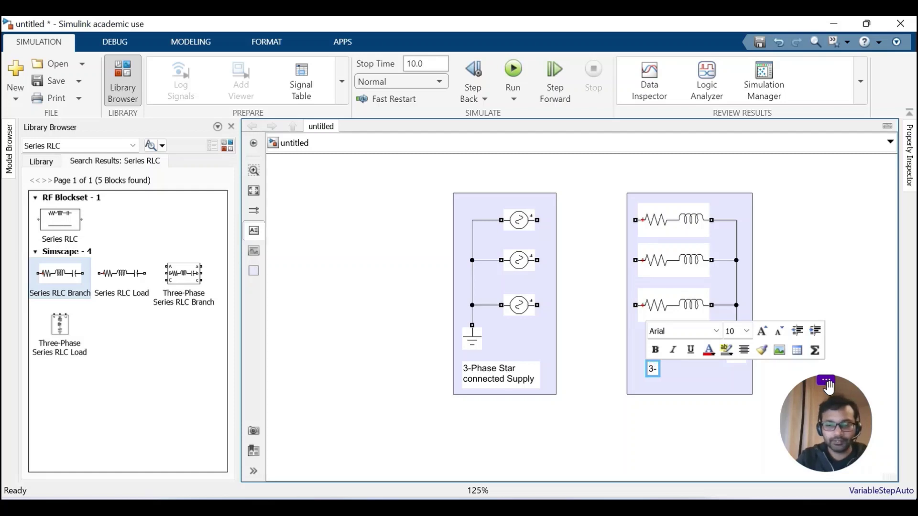
type("Phase Star")
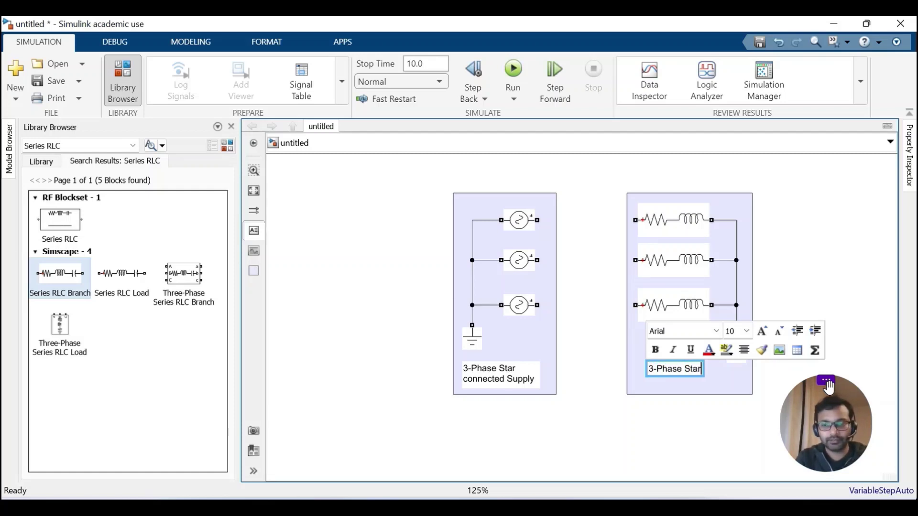
type(" con")
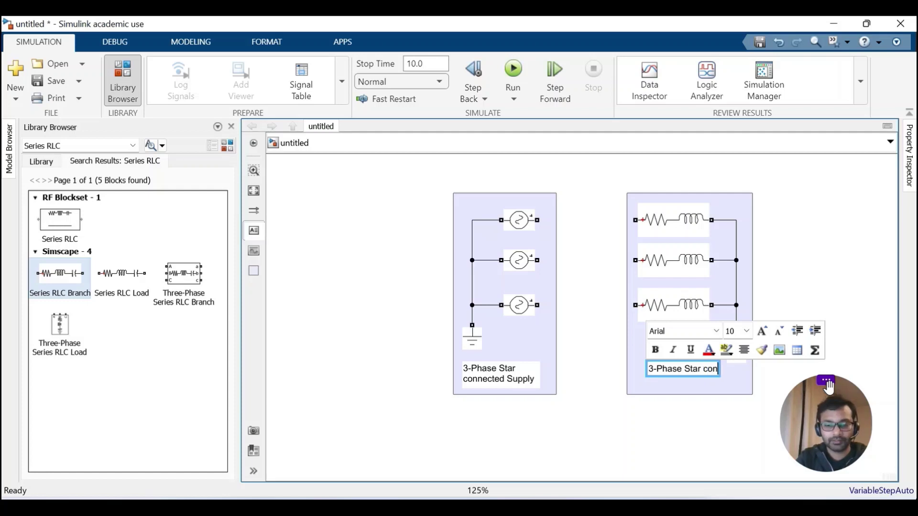
type("nected")
type(" Lo")
type("RL load")
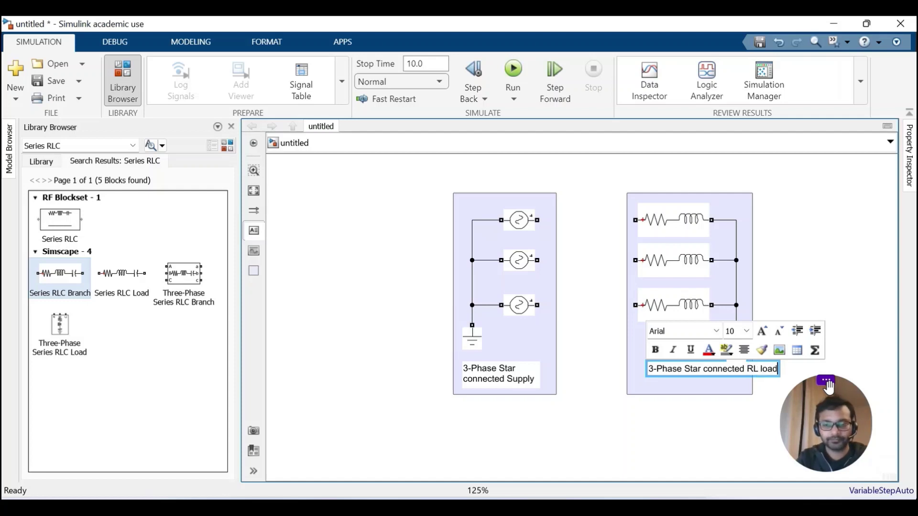
mouse_move(856, 350)
key("Escape")
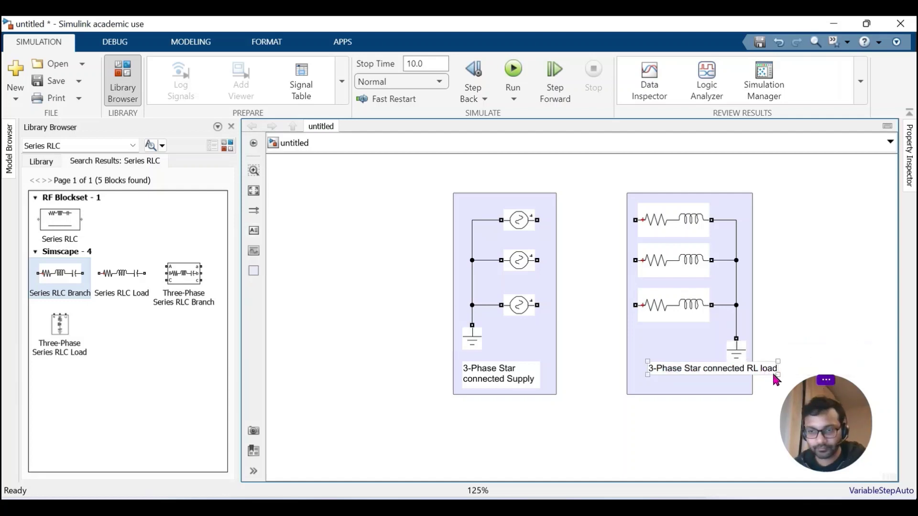
left_click_drag(778, 379, 733, 388)
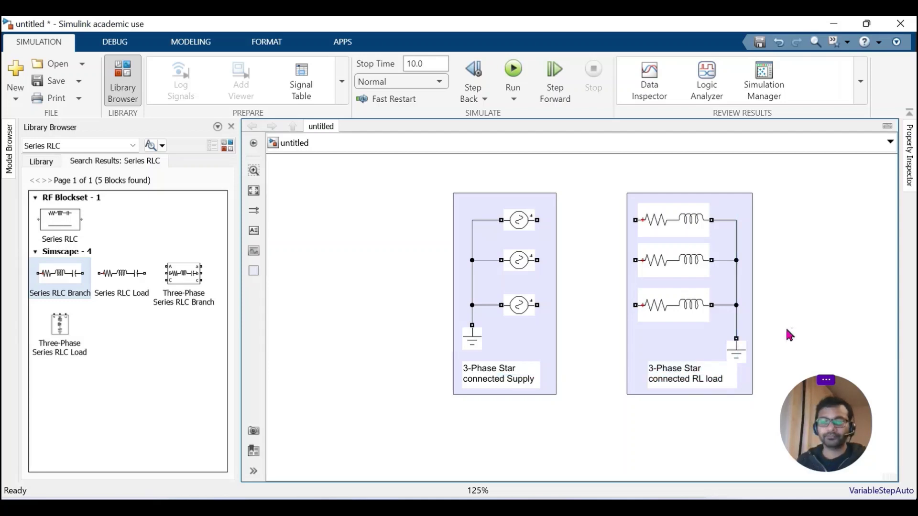
left_click(799, 318)
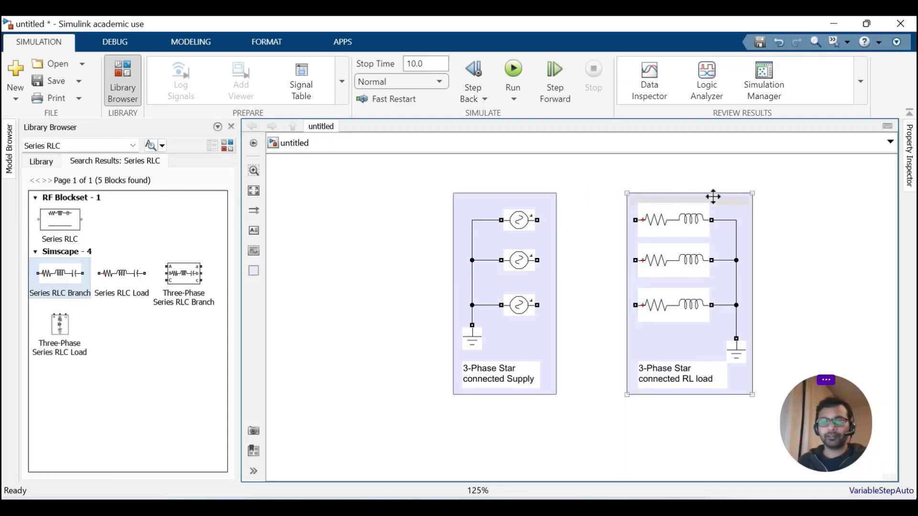
Move the RL load area with its contents farther from the supply area and place a Current Measurement block between them
left_click_drag(713, 196, 834, 199)
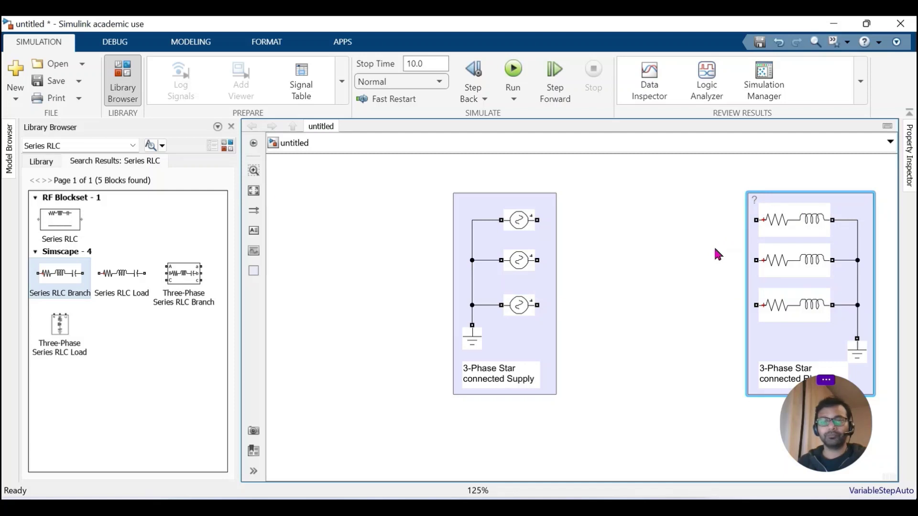
left_click(256, 193)
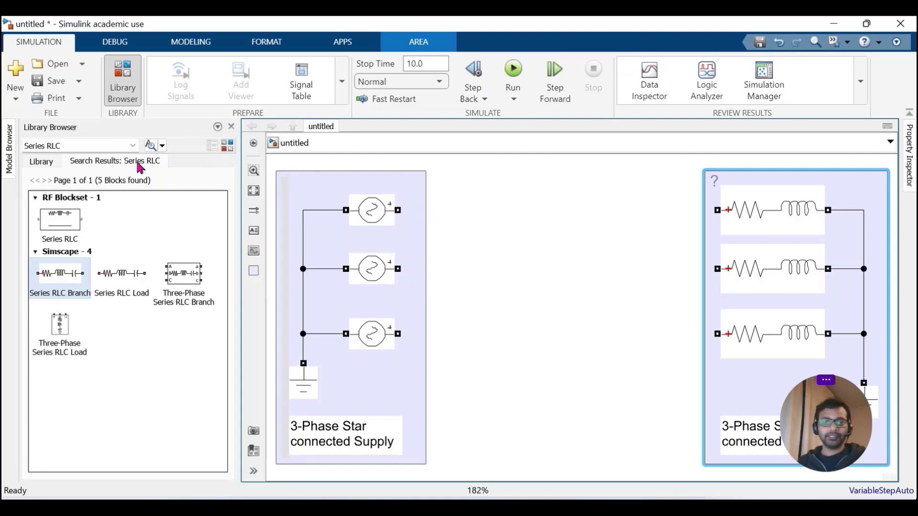
left_click(88, 146)
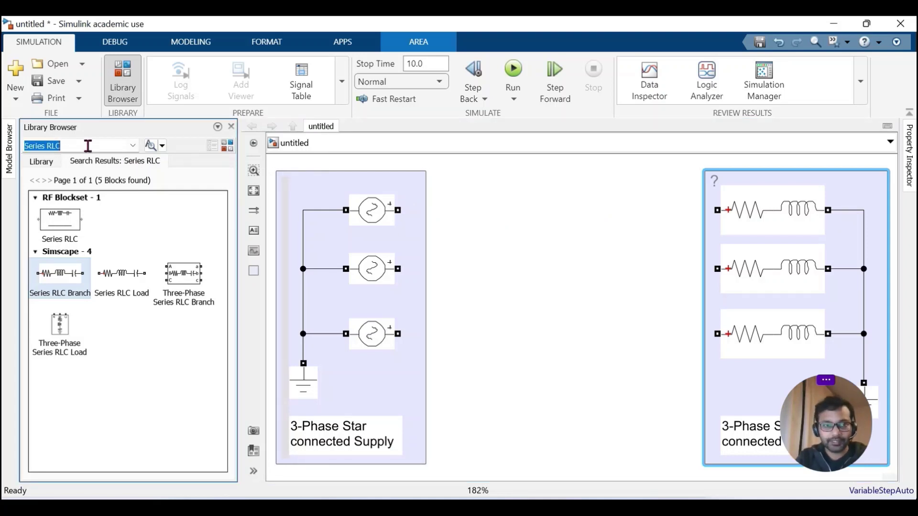
type("cu")
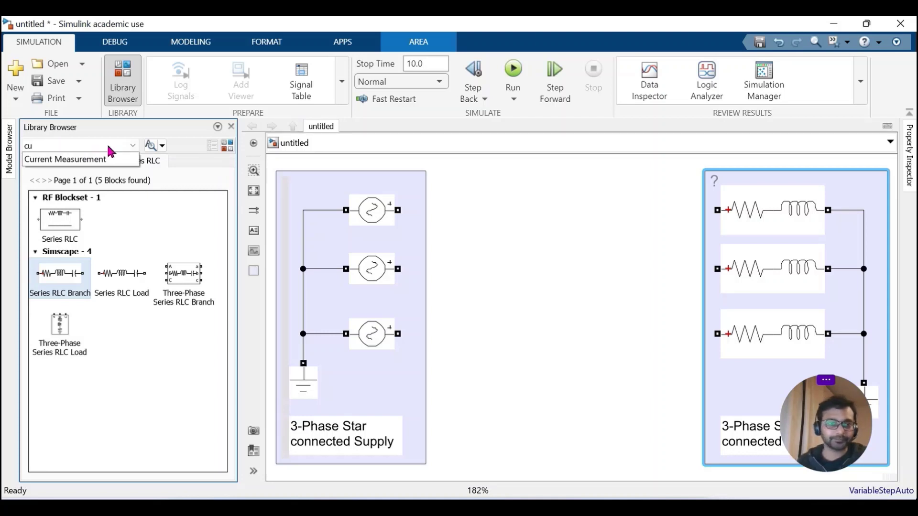
left_click(106, 159)
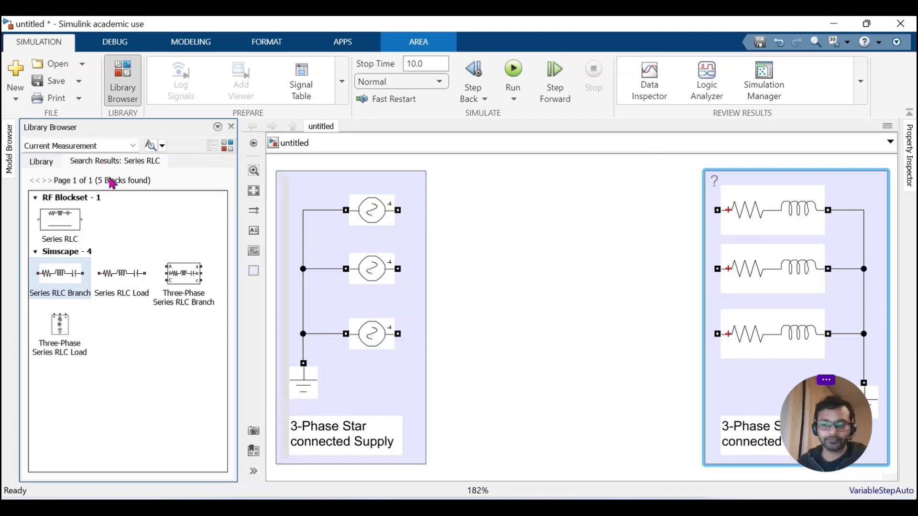
left_click_drag(66, 285, 584, 220)
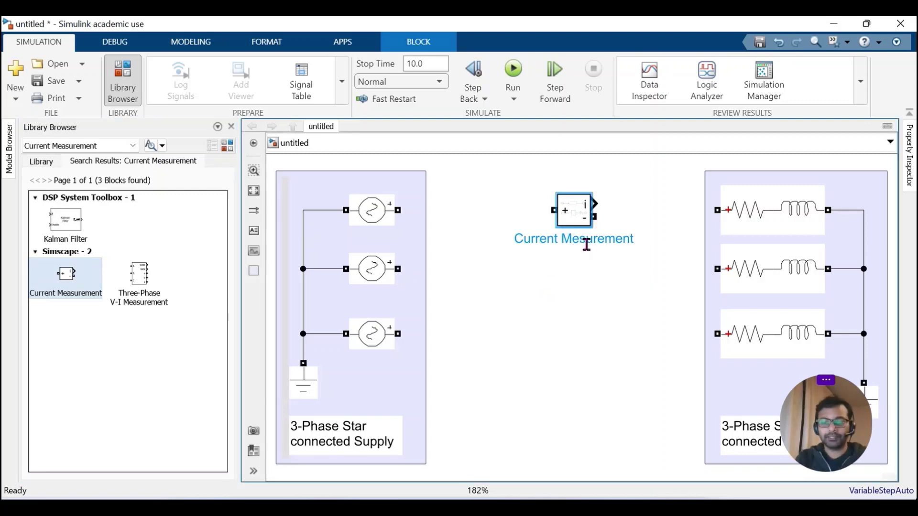
Rename the Current Measurement block as I1
key("Delete")
key("Delete")
key("Delete")
key("Delete")
key("Delete")
key("Delete")
key("Delete")
key("Delete")
key("Delete")
key("BackSpace")
key("BackSpace")
key("BackSpace")
key("BackSpace")
key("BackSpace")
key("BackSpace")
key("BackSpace")
key("BackSpace")
key("BackSpace")
key("BackSpace")
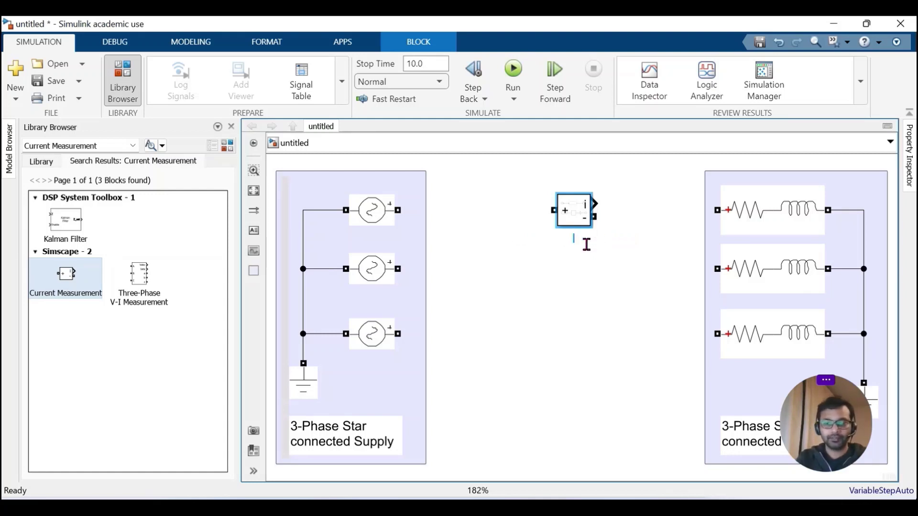
type("I1")
left_click(642, 250)
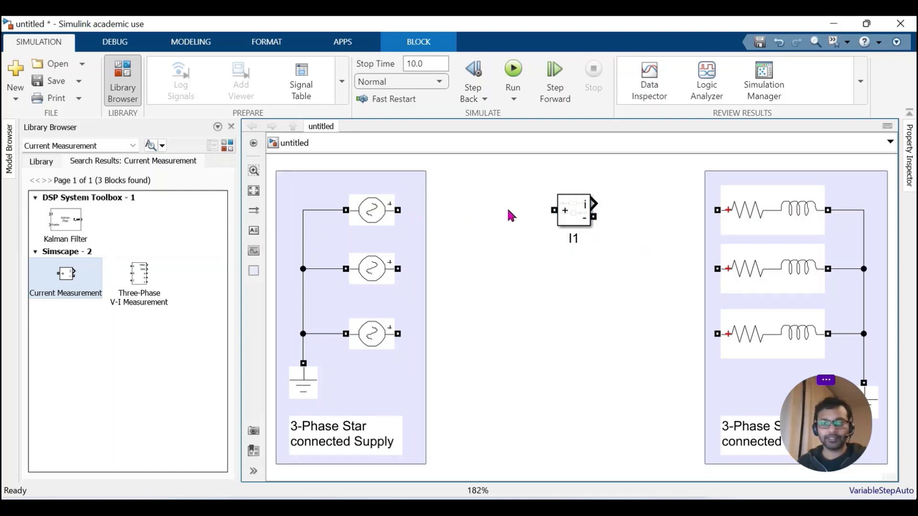
Copy the I1 block twice and place the copies below it, near the second and third phase lines
left_click(578, 207)
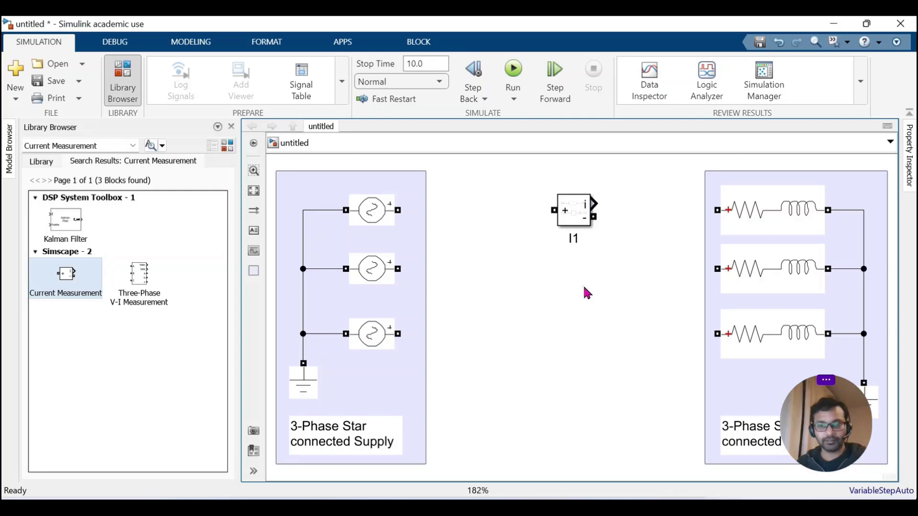
key("ctrl+v")
left_click_drag(604, 302, 577, 268)
left_click(640, 282)
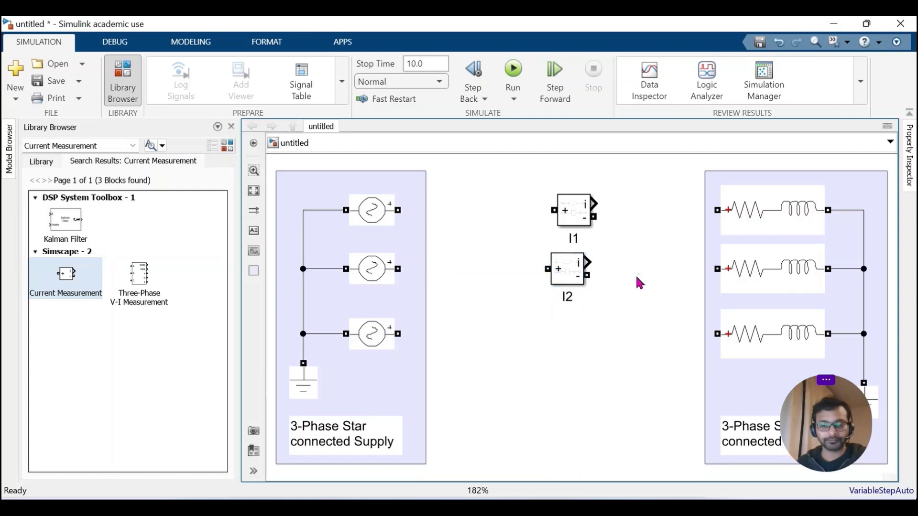
key("ctrl+v")
left_click_drag(650, 286, 571, 345)
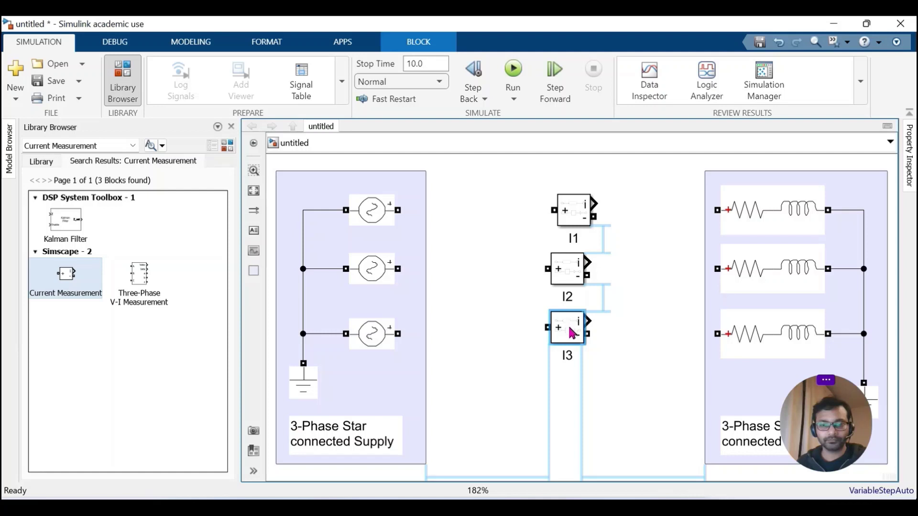
left_click_drag(572, 339, 573, 351)
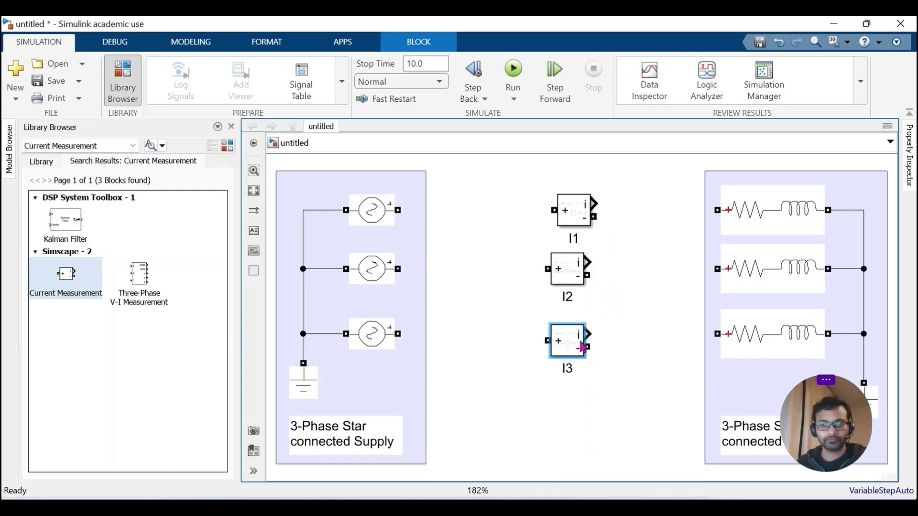
Wire each source's positive terminal to the + port of its current measurement block and align I3 with the third source
left_click_drag(397, 209, 548, 210)
left_click_drag(398, 269, 547, 268)
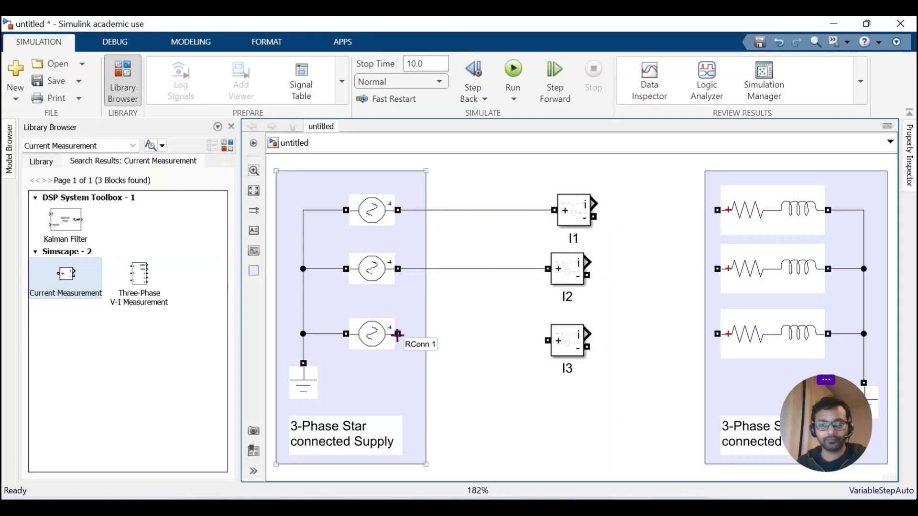
left_click_drag(428, 334, 571, 346)
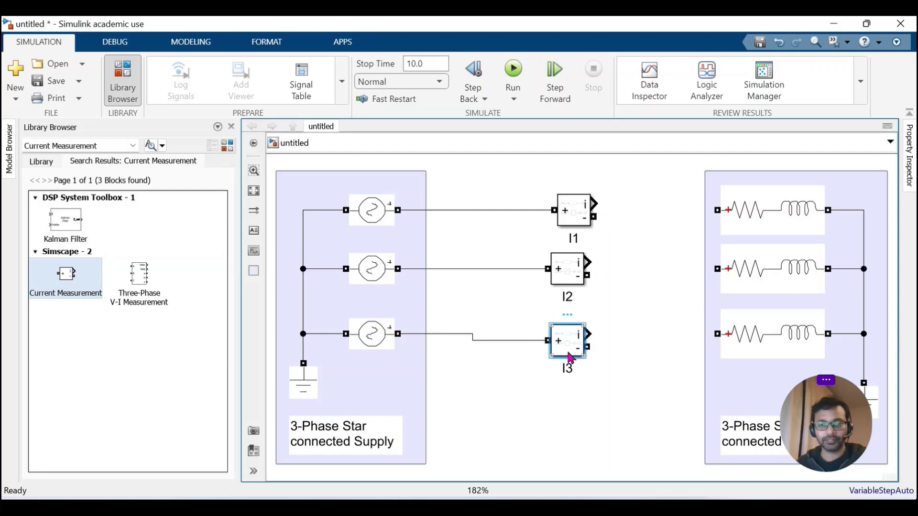
Wire the - port of each current measurement block to its RL branch, shifting I1 to straighten its load-side line
left_click_drag(595, 216, 716, 210)
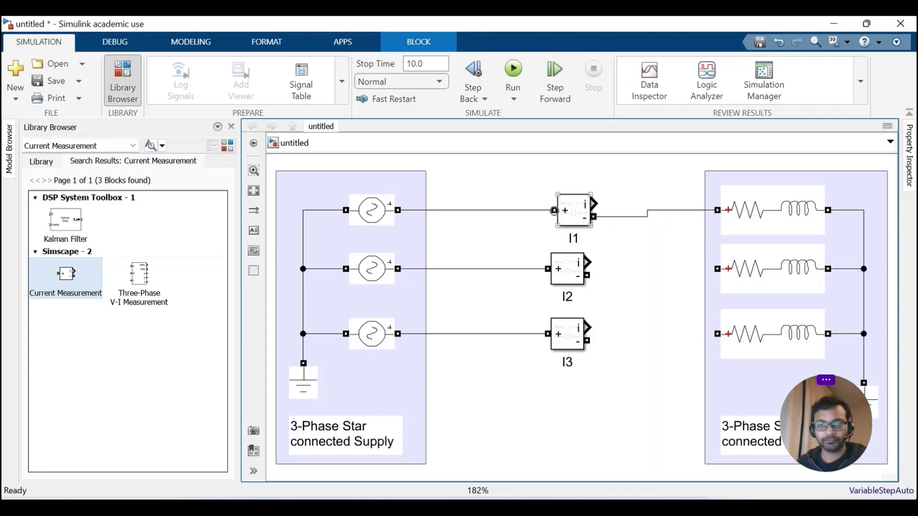
left_click_drag(576, 209, 569, 202)
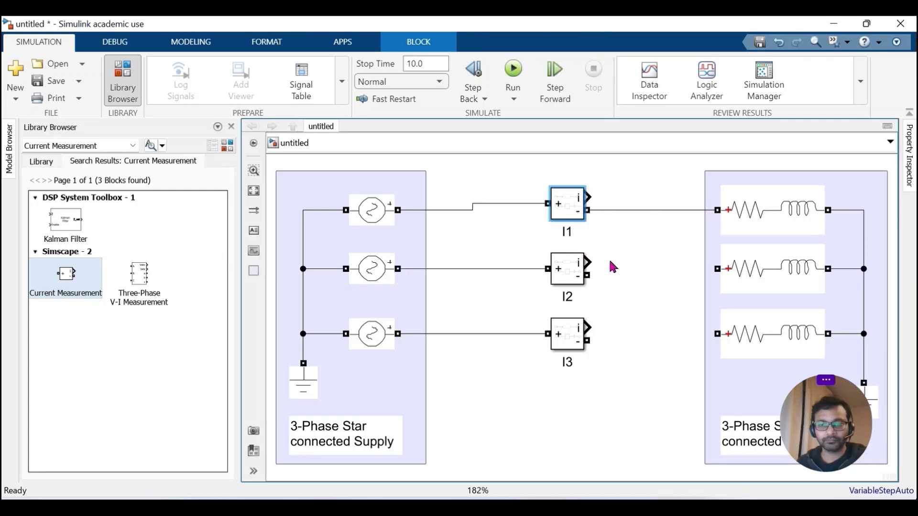
left_click_drag(592, 278, 717, 268)
left_click_drag(588, 340, 706, 334)
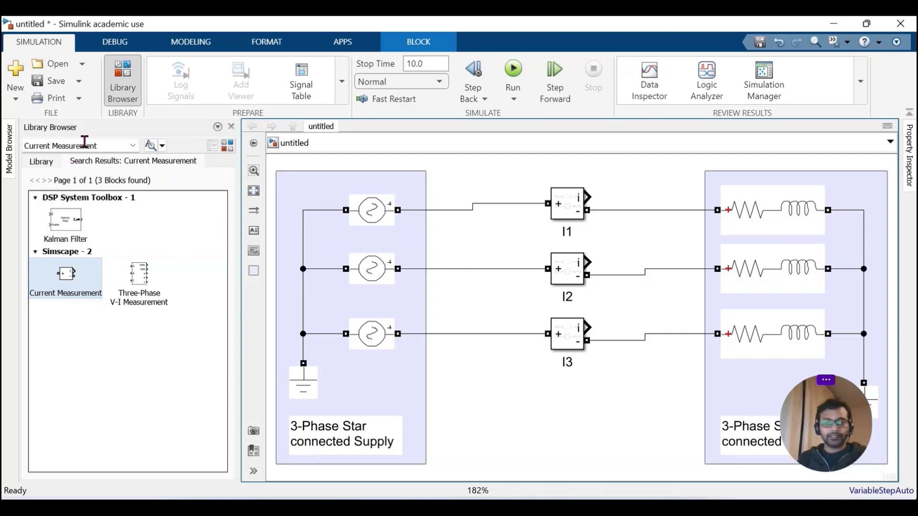
Find the True RMS block in the library and place an RMS block above the circuit
left_click(83, 143)
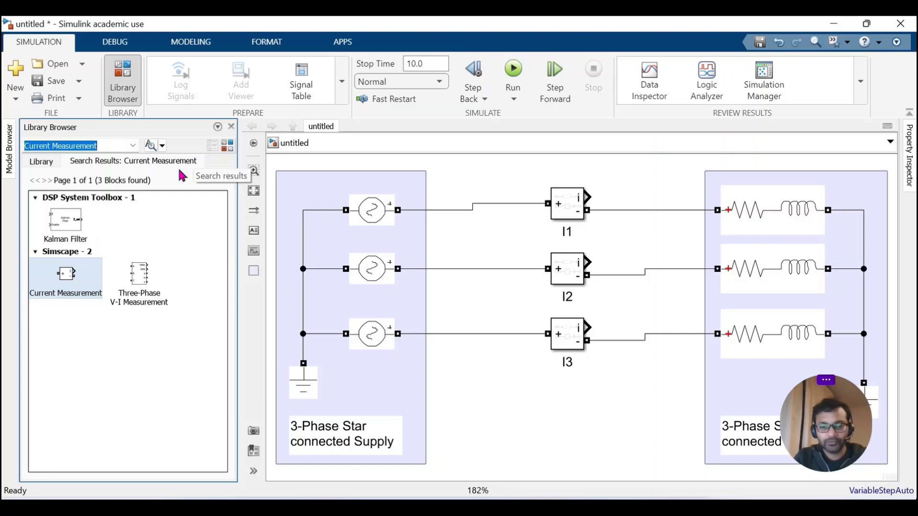
type("Tr")
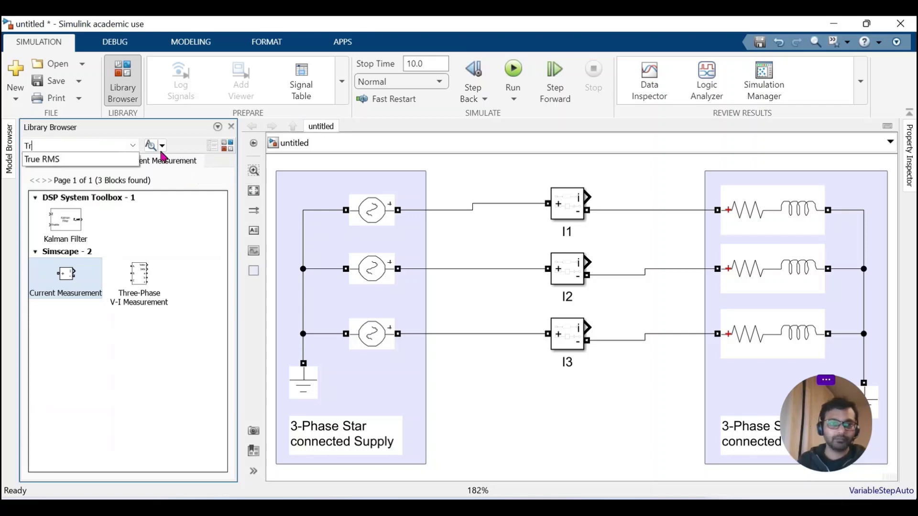
left_click(49, 161)
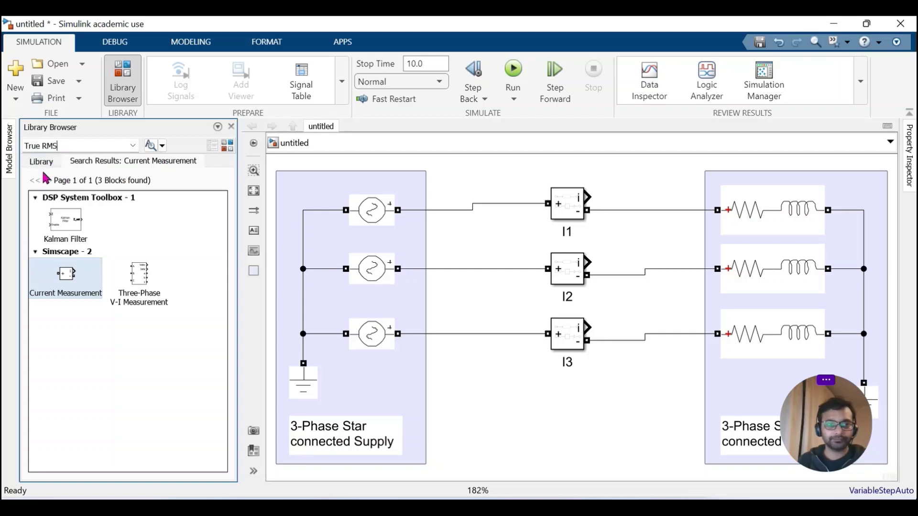
key("Return")
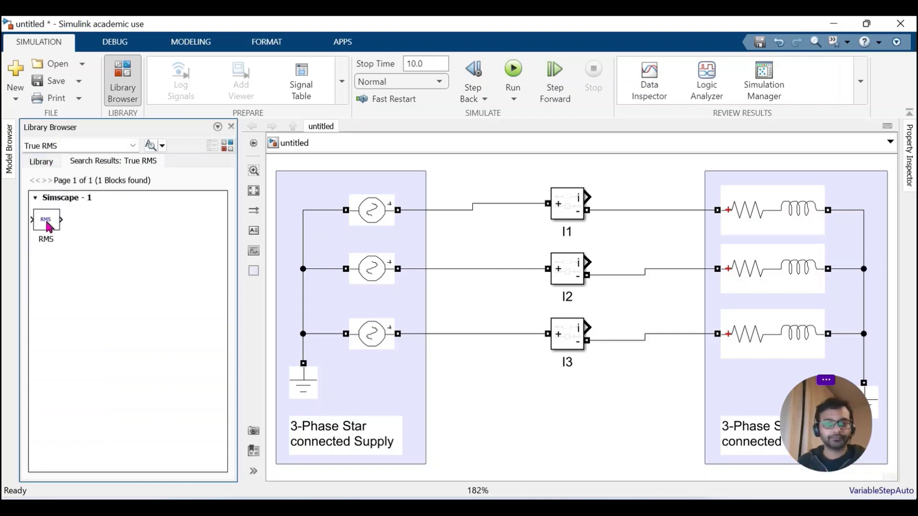
left_click_drag(49, 227, 621, 201)
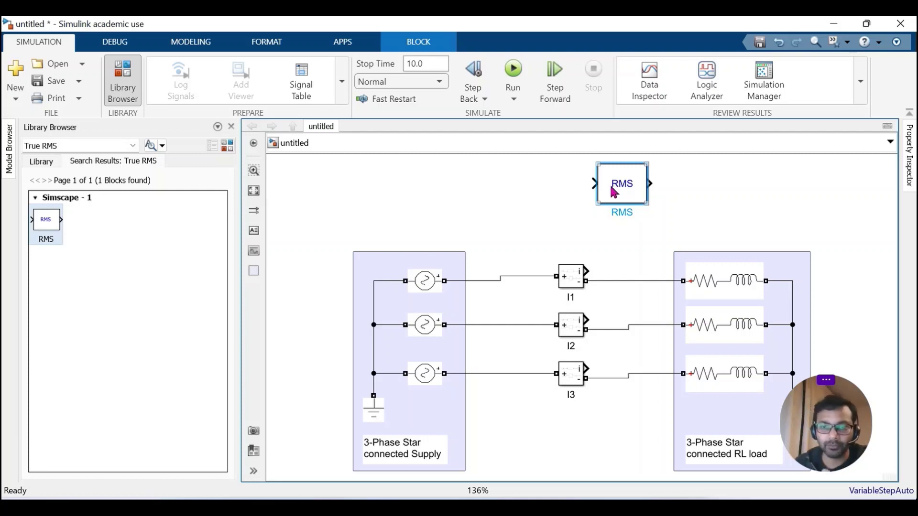
Set the RMS block's fundamental frequency to 50 Hz and apply the change
double_click(614, 192)
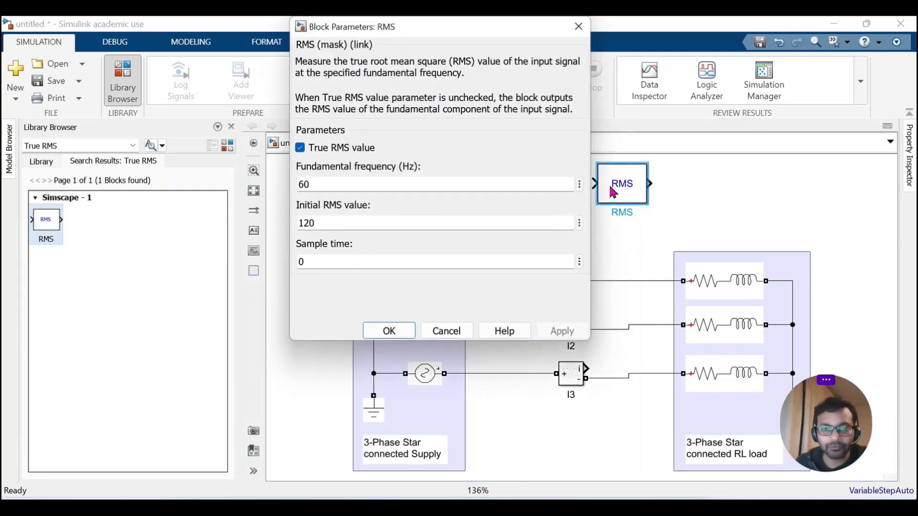
double_click(305, 184)
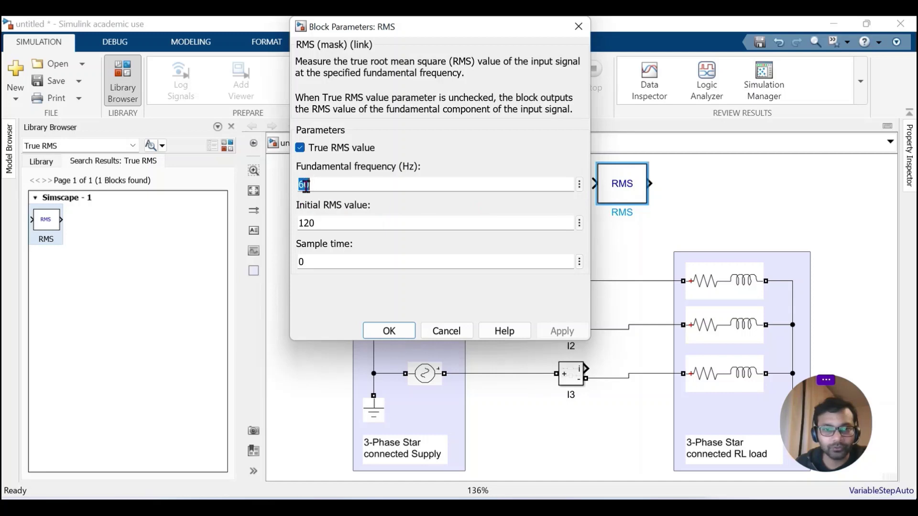
left_click(306, 186)
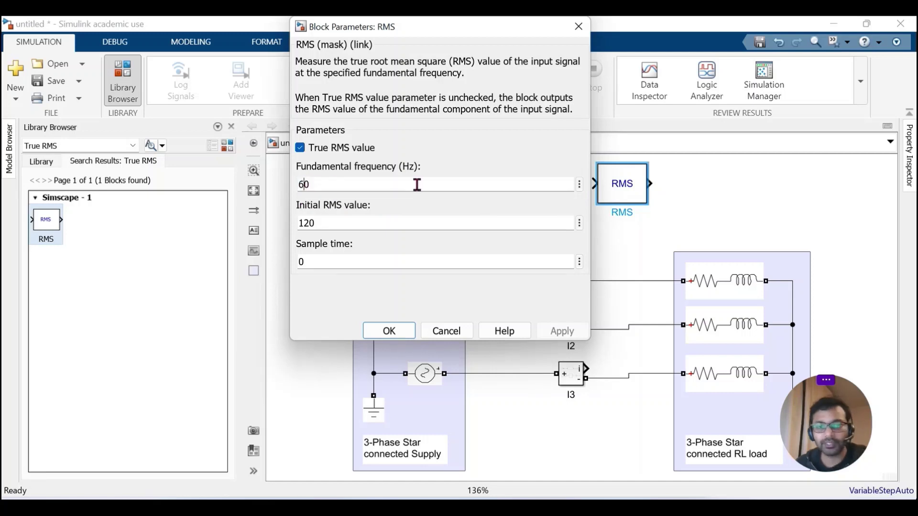
key("BackSpace")
type("5")
left_click(558, 336)
left_click(402, 329)
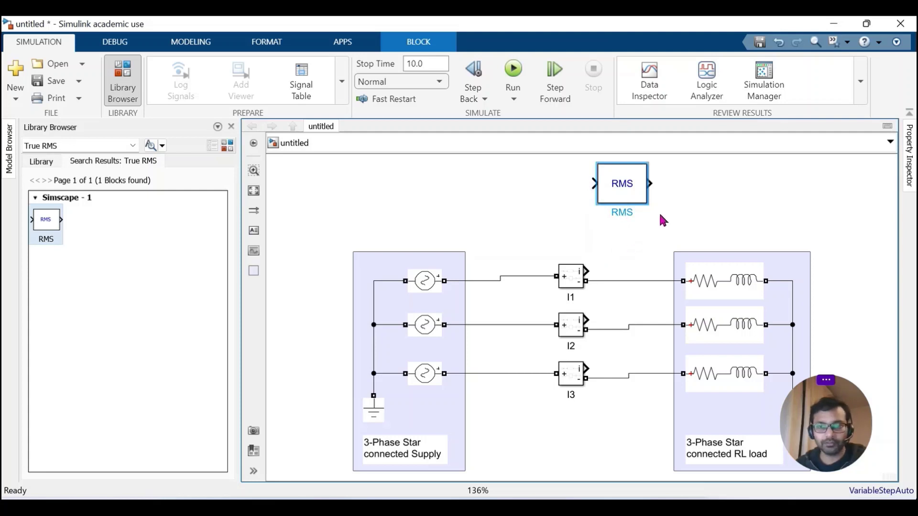
Copy the RMS block twice and stack the copies in a column with the original above the circuit
left_click(709, 196)
key("ctrl+v")
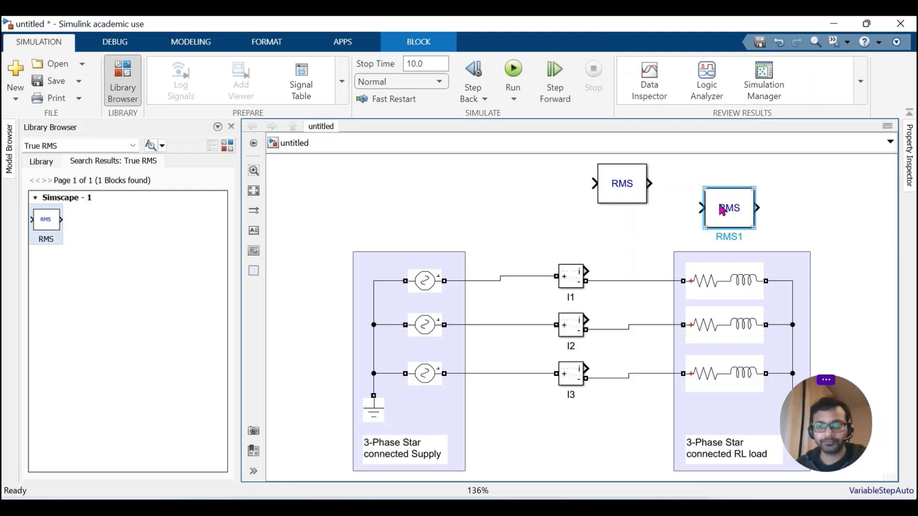
left_click_drag(713, 208, 623, 237)
left_click(719, 208)
key("ctrl+v")
left_click_drag(721, 207, 619, 249)
Adjust the vertical spacing of the two lower RMS blocks so all three are evenly spread
left_click_drag(569, 301, 662, 381)
left_click_drag(621, 328, 621, 310)
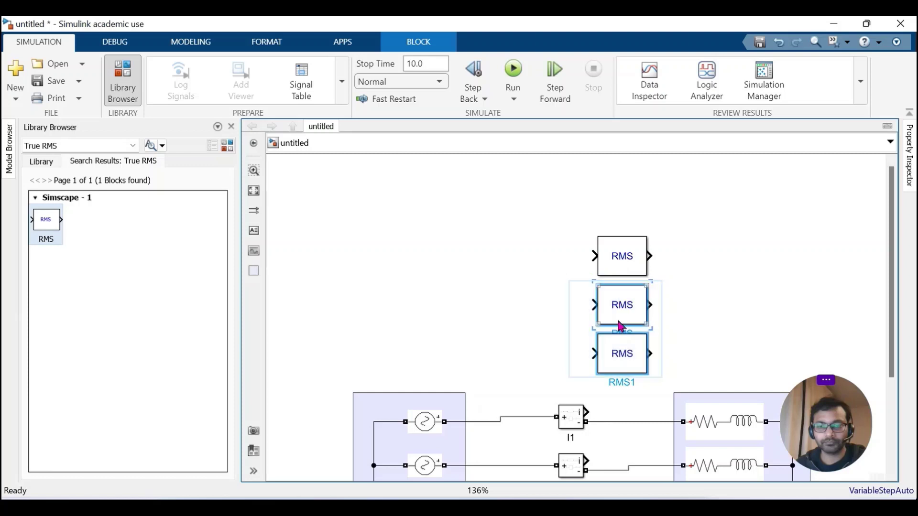
left_click_drag(623, 367, 626, 363)
left_click(626, 359)
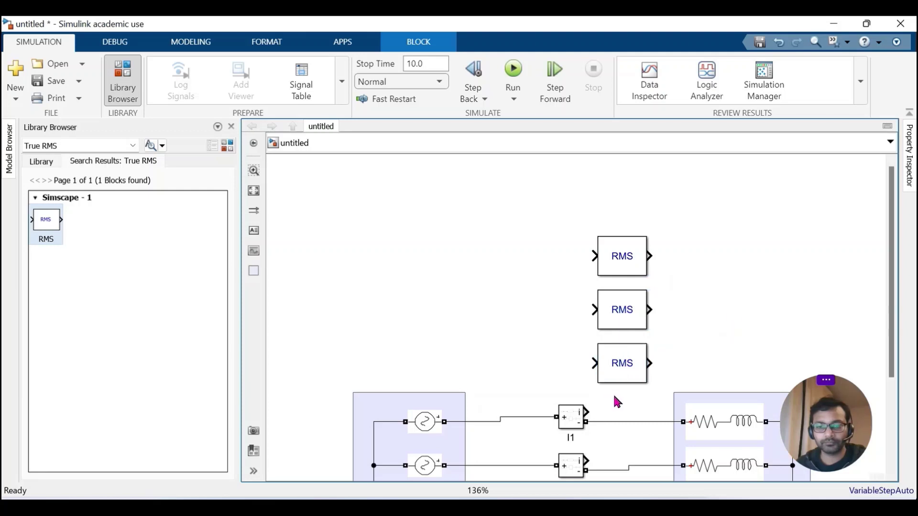
Wire the i outputs of I1, I2 and I3 to the upper, middle and lower RMS blocks, shifting blocks apart to separate the signal lines
left_click(253, 191)
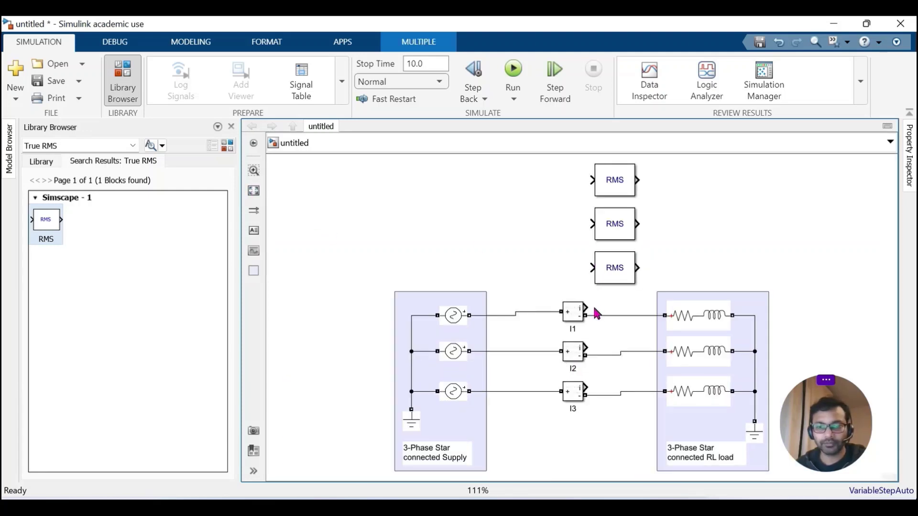
mouse_move(587, 306)
left_mouse_down()
mouse_move(573, 247)
mouse_move(590, 181)
mouse_move(655, 186)
left_mouse_up()
left_click_drag(618, 227, 656, 233)
left_click_drag(619, 266, 650, 267)
left_click_drag(586, 348, 623, 228)
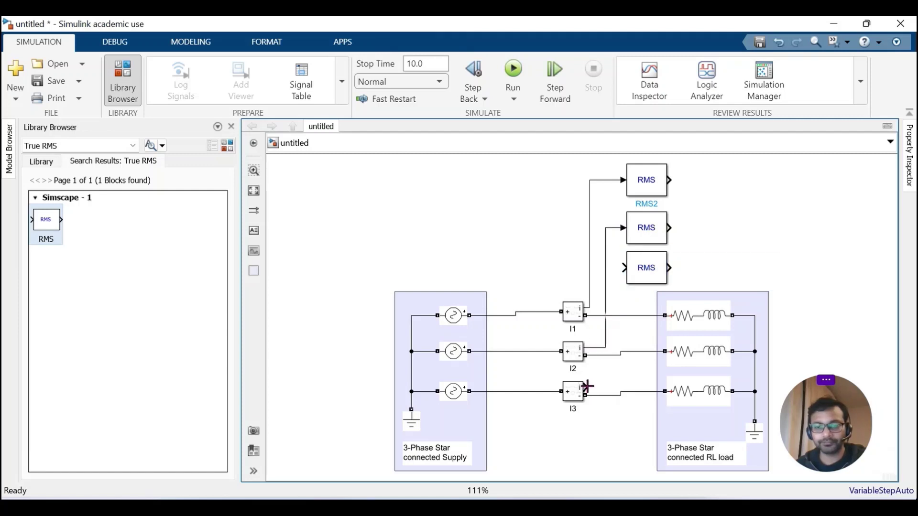
left_click_drag(614, 361, 625, 269)
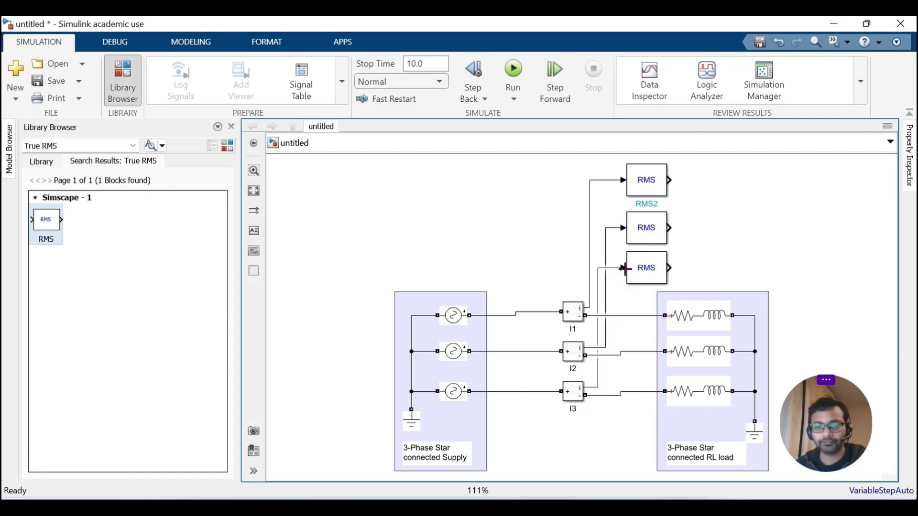
left_click(577, 306)
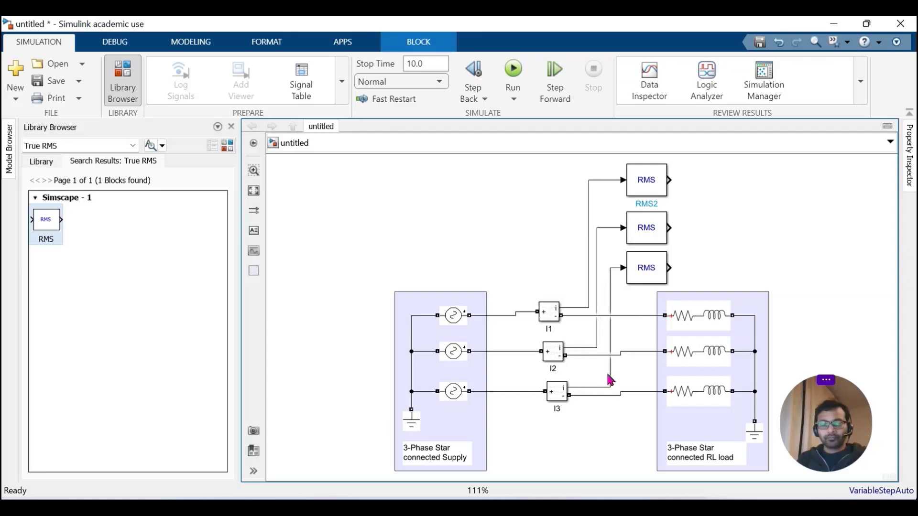
Find the signal Display block with an input port in the library and place it beside the RMS blocks' outputs
left_click(71, 145)
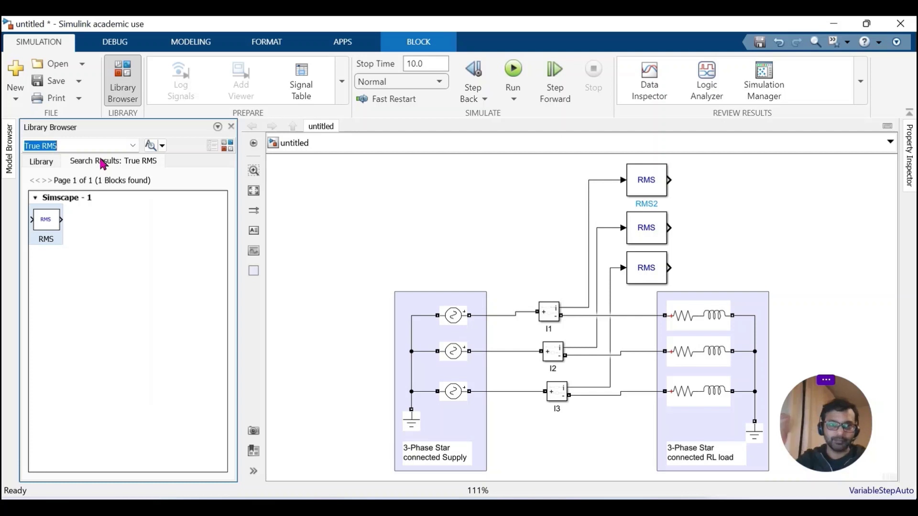
type("di")
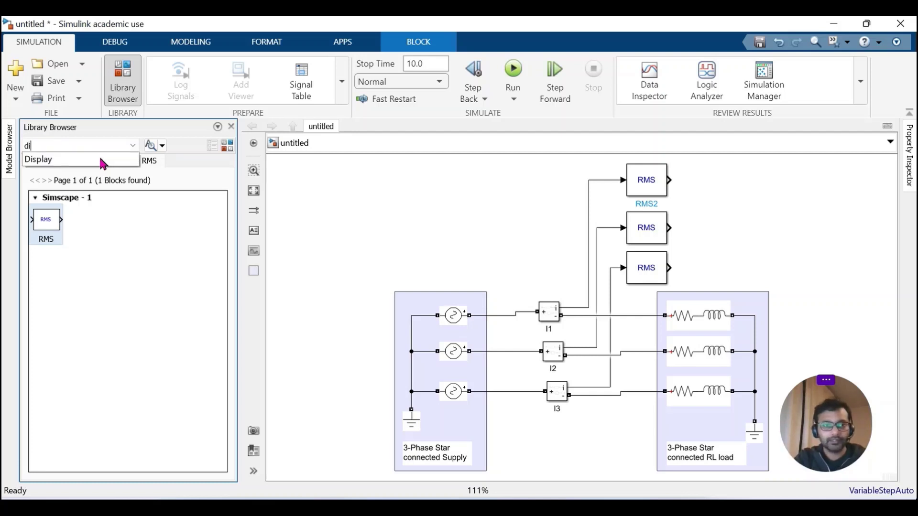
left_click(88, 163)
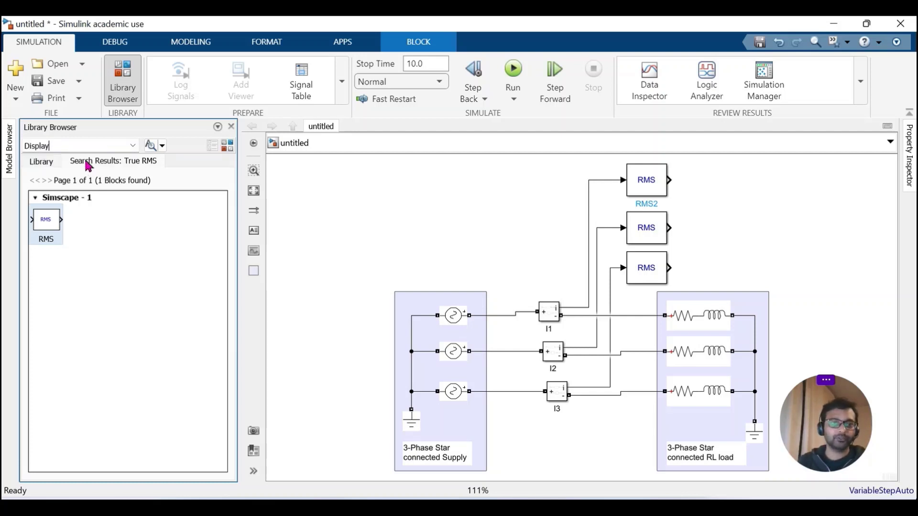
key("Return")
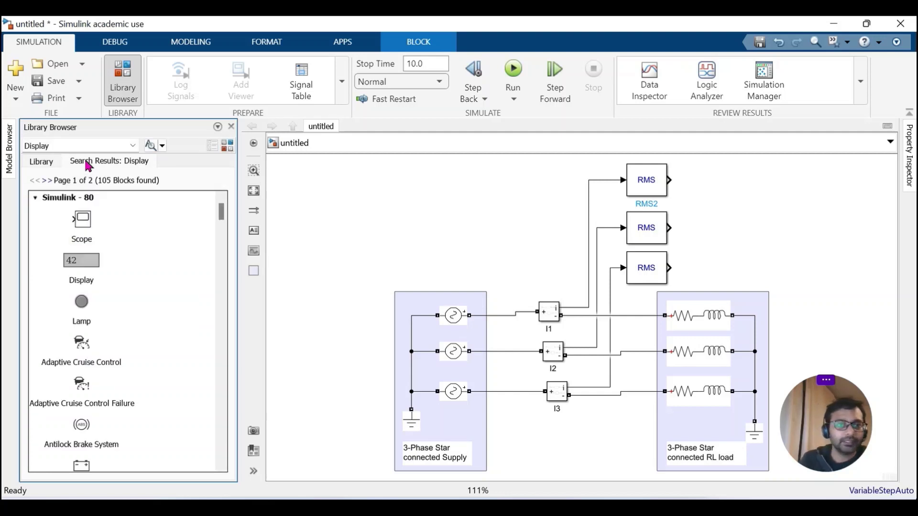
scroll(142, 285, "down", 10)
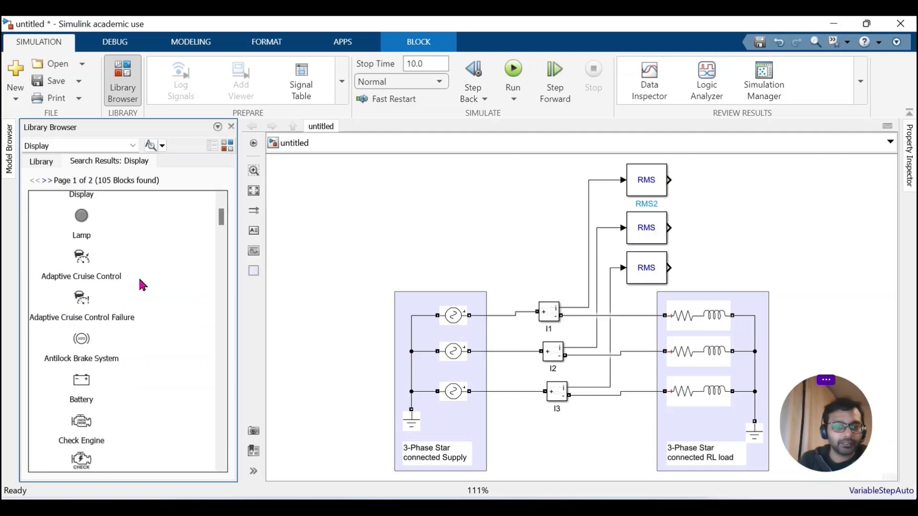
scroll(142, 282, "down", 10)
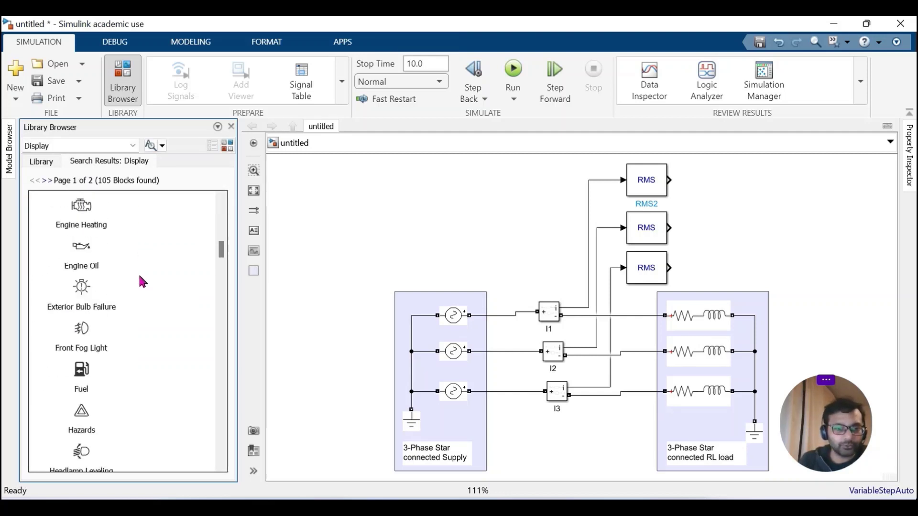
scroll(142, 282, "down", 10)
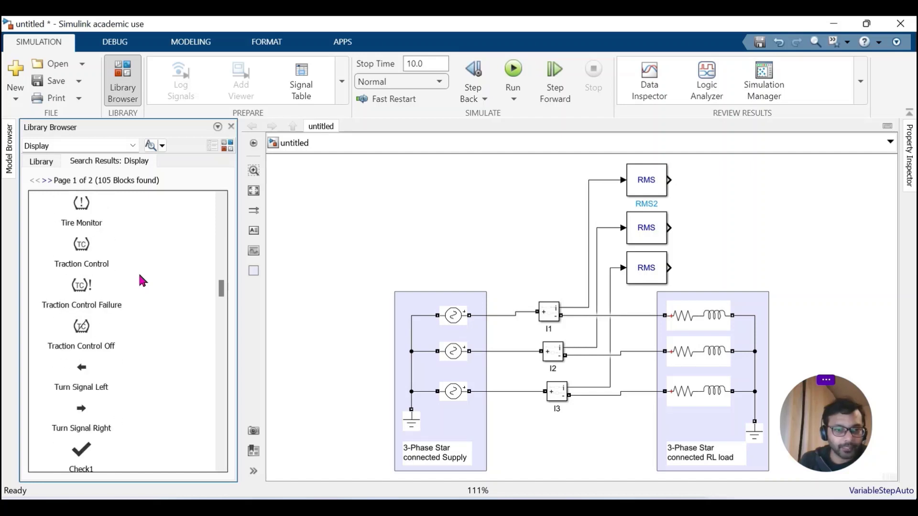
scroll(142, 280, "down", 10)
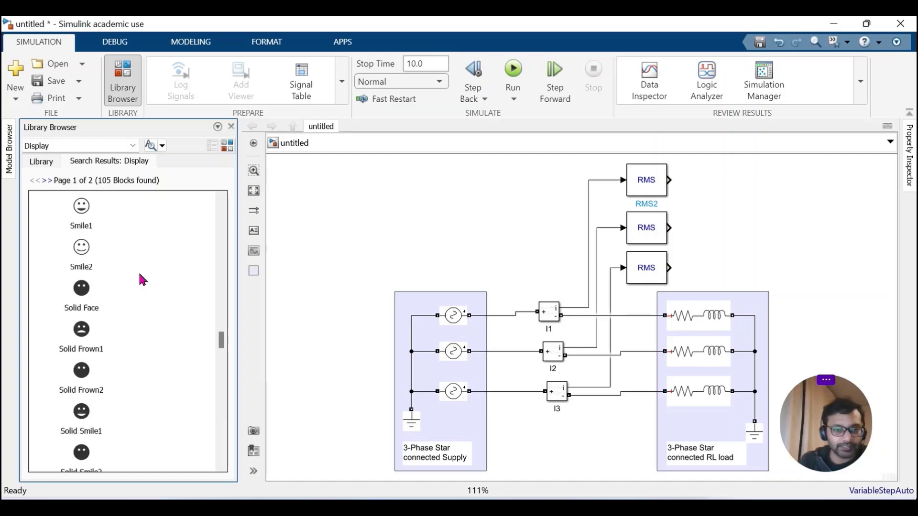
scroll(142, 277, "down", 4)
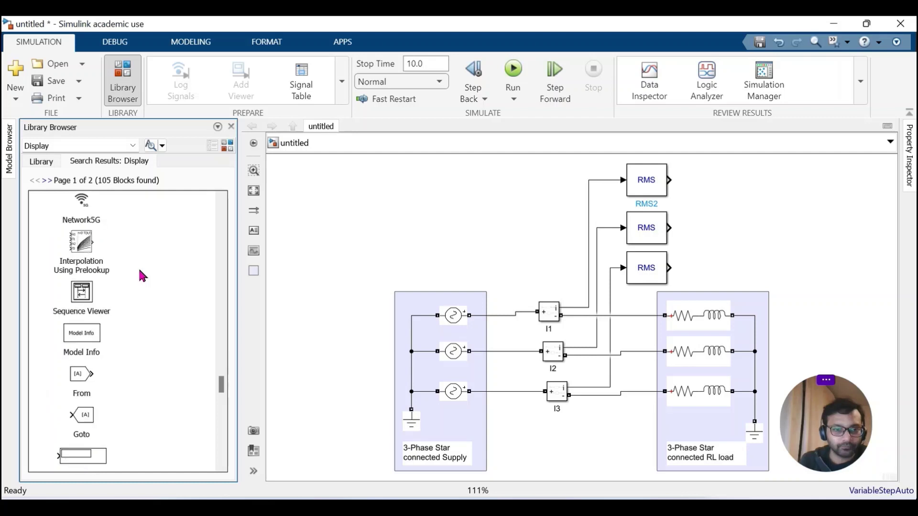
left_click_drag(98, 458, 740, 253)
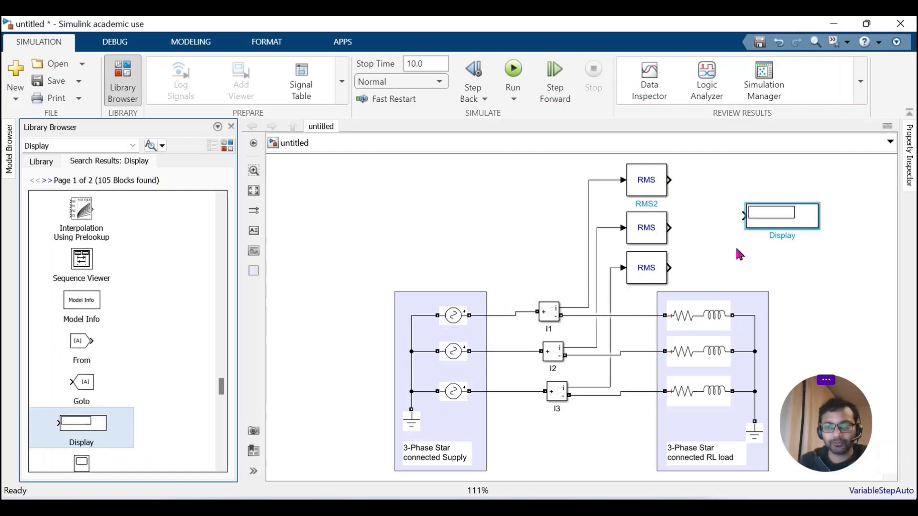
Rename the Display block as Line Current
left_click(783, 214)
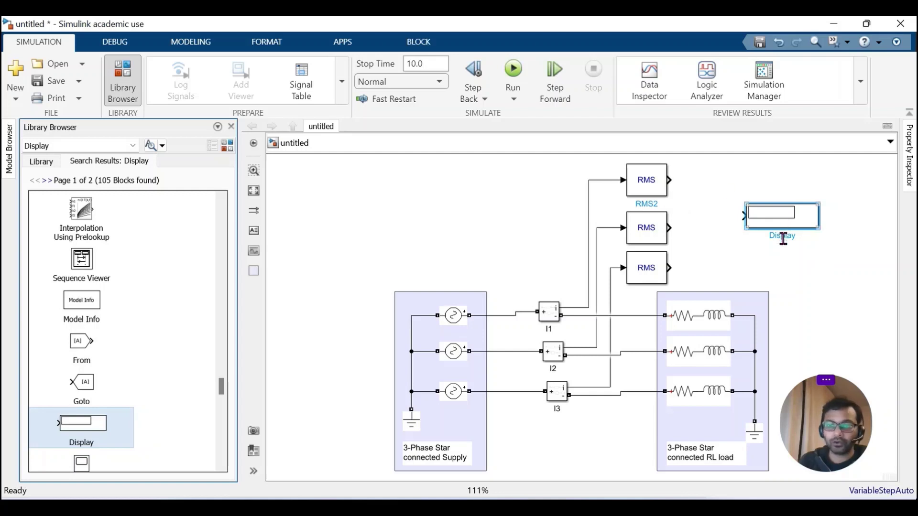
left_click(784, 235)
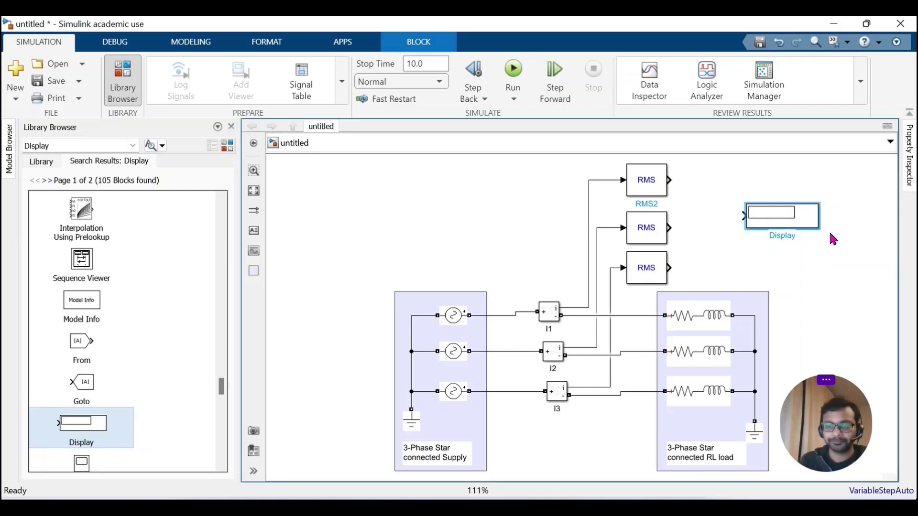
key("Delete")
key("Delete")
key("Delete")
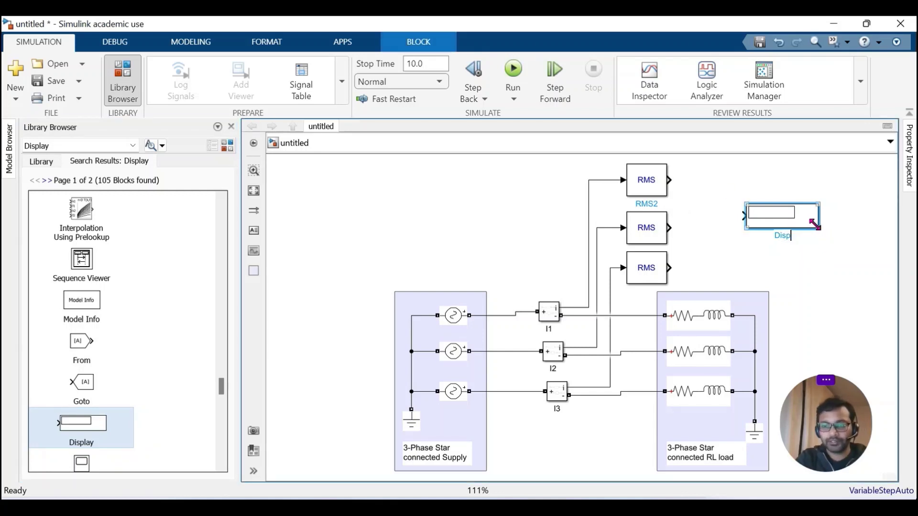
type("L")
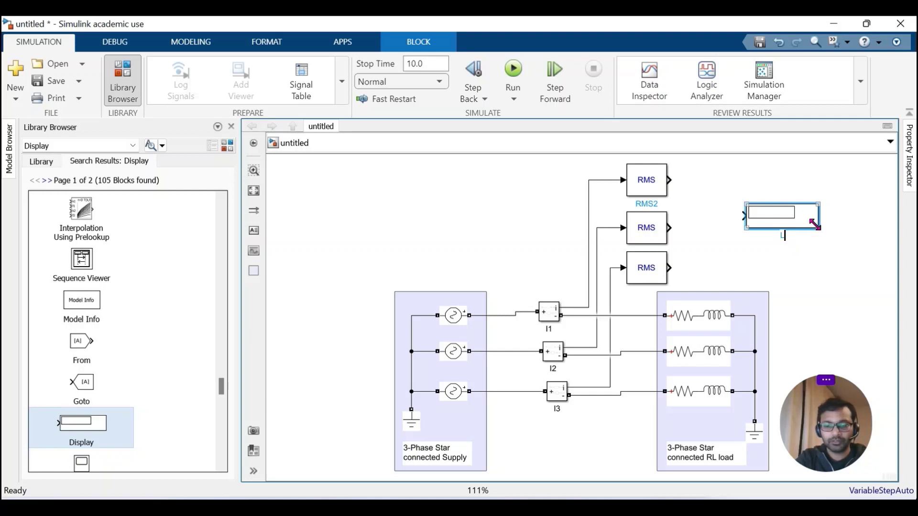
type("ine Current")
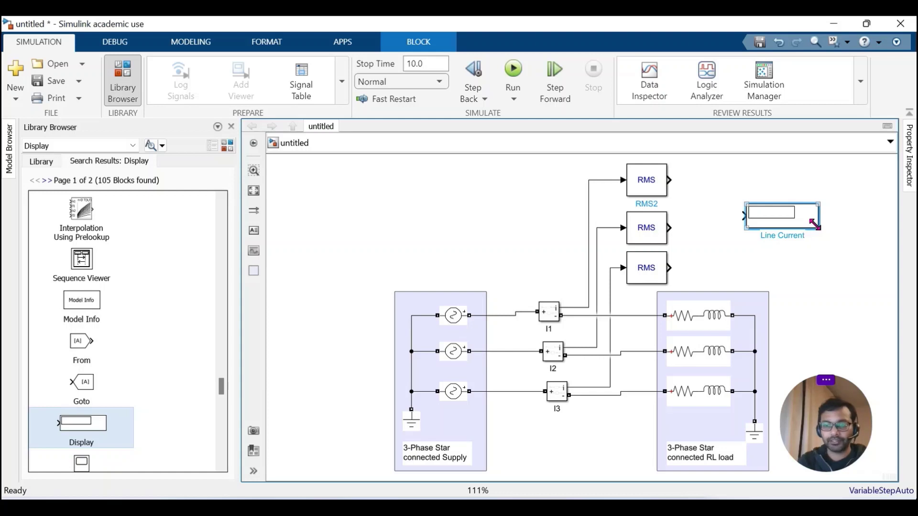
left_click(839, 271)
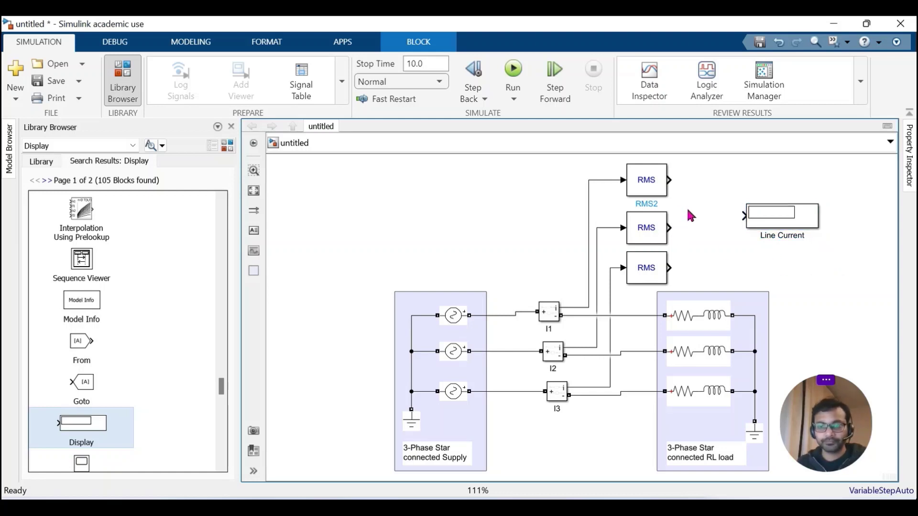
Find the Mux block in the library, place it between the RMS blocks and the Line Current display, and make it slightly taller
left_click(105, 125)
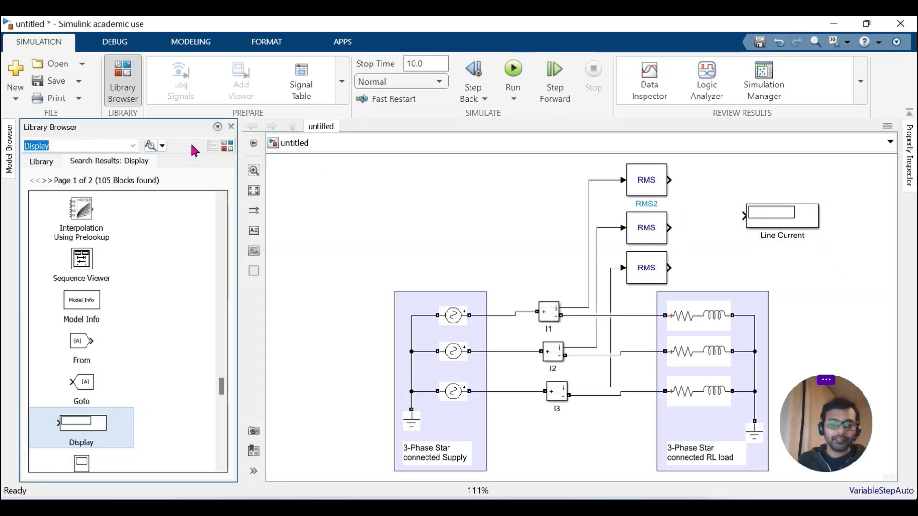
type("Mux")
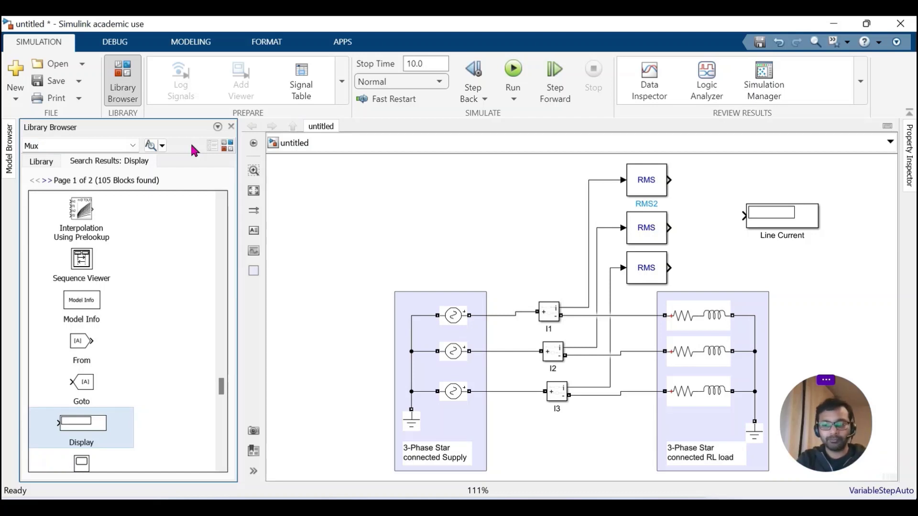
key("Return")
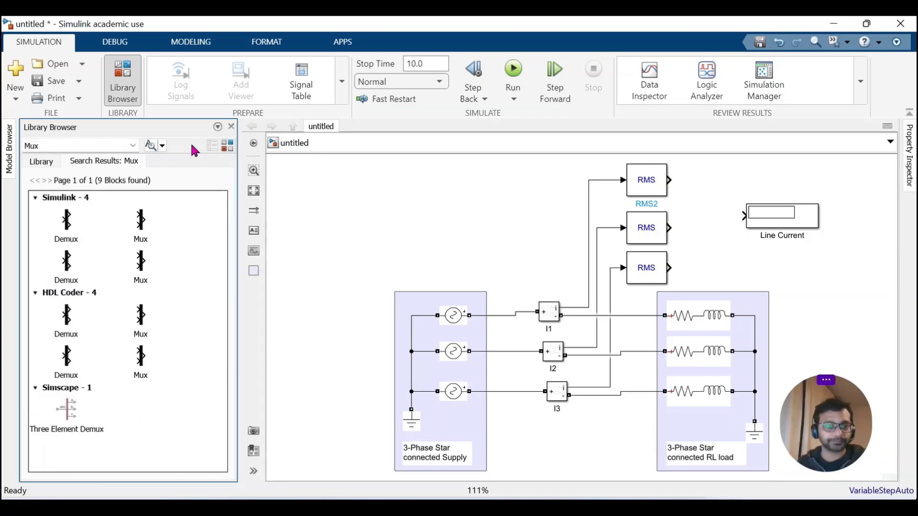
left_click(145, 226)
left_click_drag(255, 247, 713, 213)
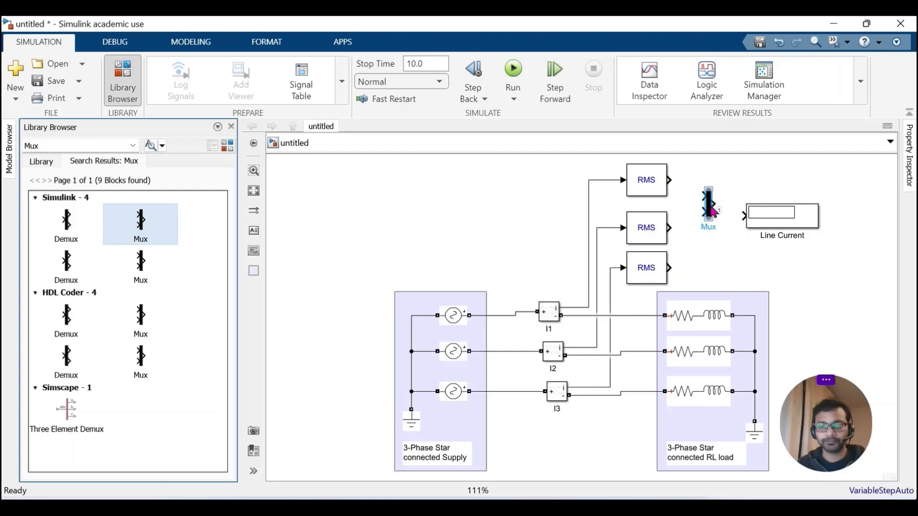
left_click_drag(712, 219, 711, 231)
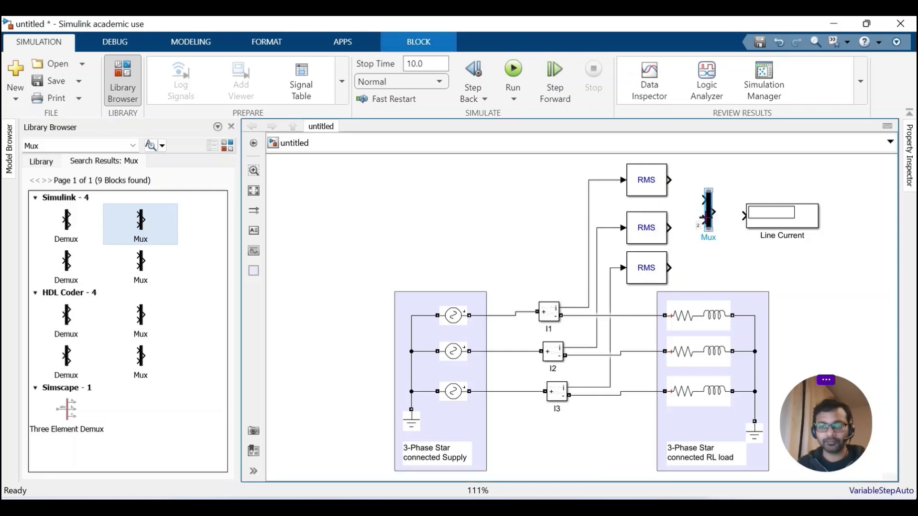
Set the Mux block's number of inputs to 3
right_click(706, 217)
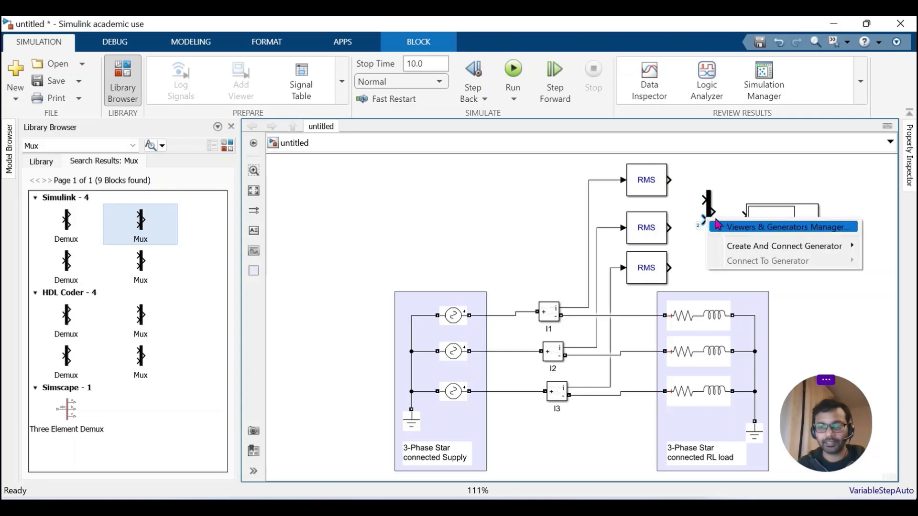
left_click(719, 194)
left_click(712, 206)
left_click(712, 210)
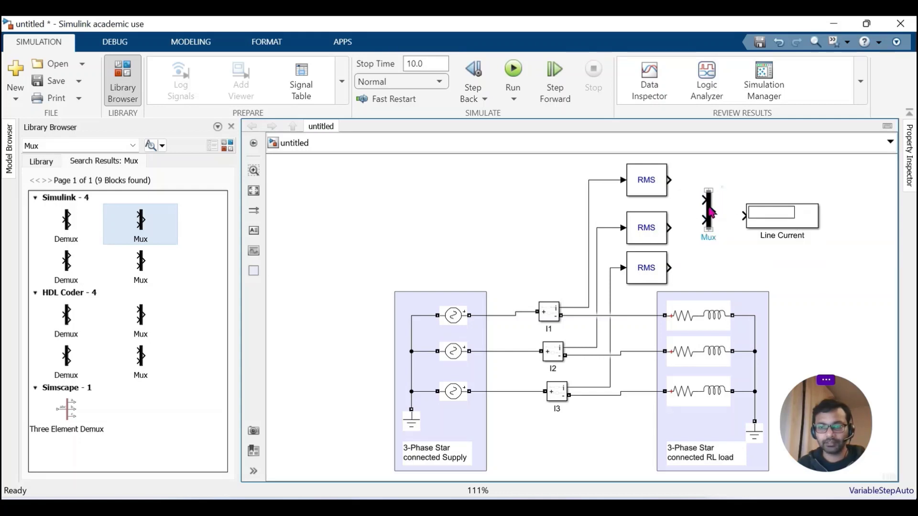
double_click(710, 210)
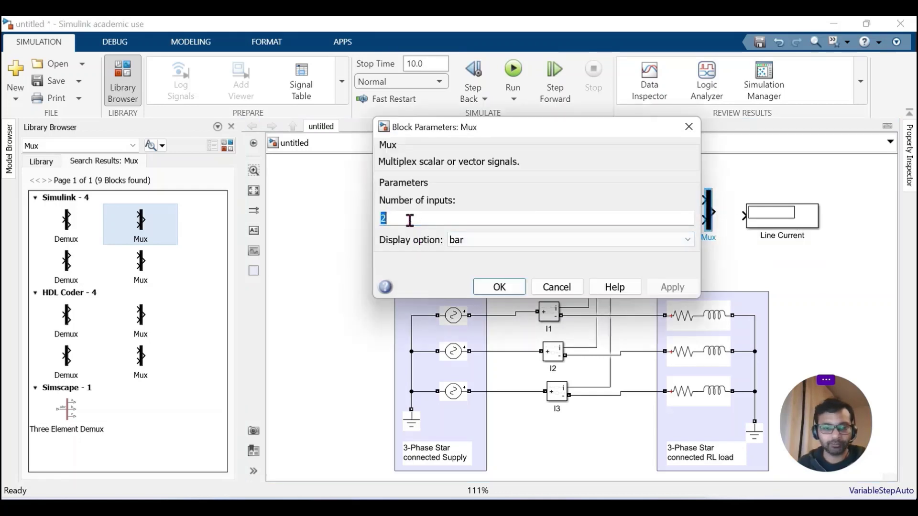
double_click(409, 219)
type("3")
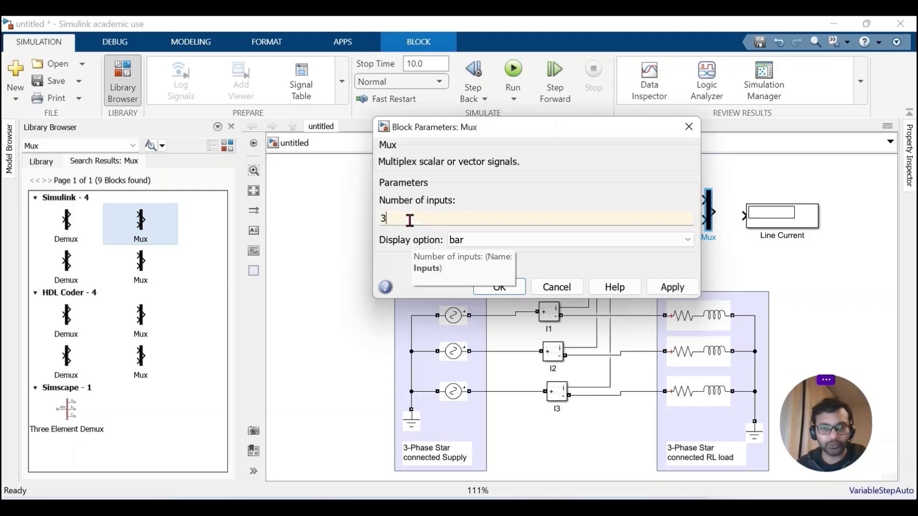
left_click(655, 286)
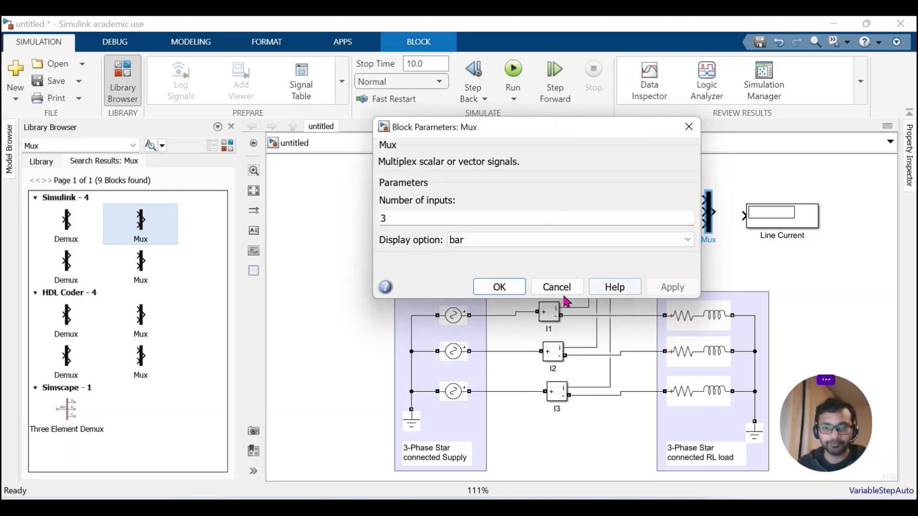
left_click(498, 287)
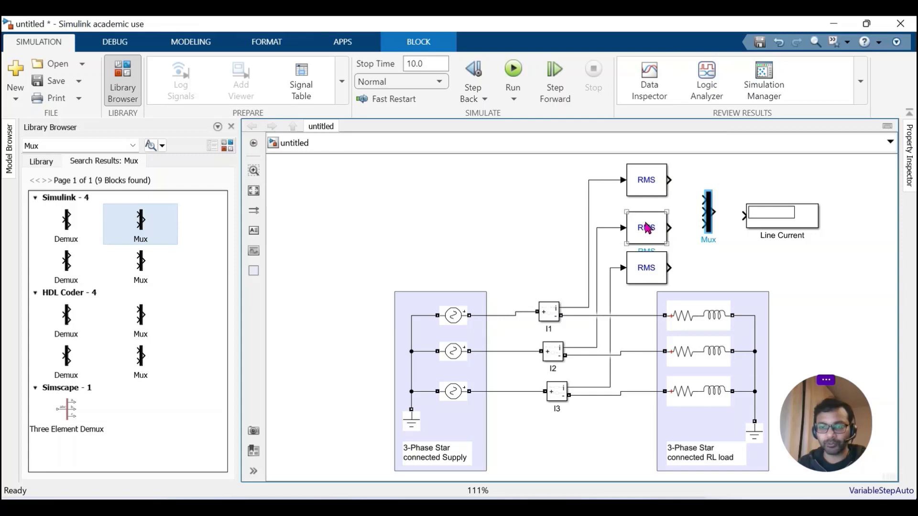
Wire the outputs of the upper, middle and lower RMS blocks to the three Mux inputs in order
left_click_drag(669, 180, 698, 198)
left_click_drag(673, 227, 701, 211)
left_click_drag(672, 268, 717, 244)
left_click(707, 231)
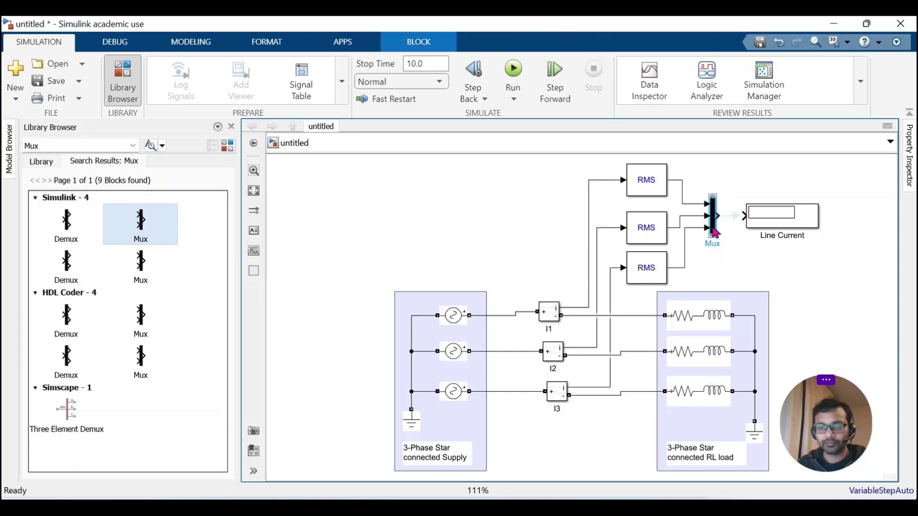
Turn the Mux block's name display on and connect the Mux output to the Line Current display
right_click(716, 233)
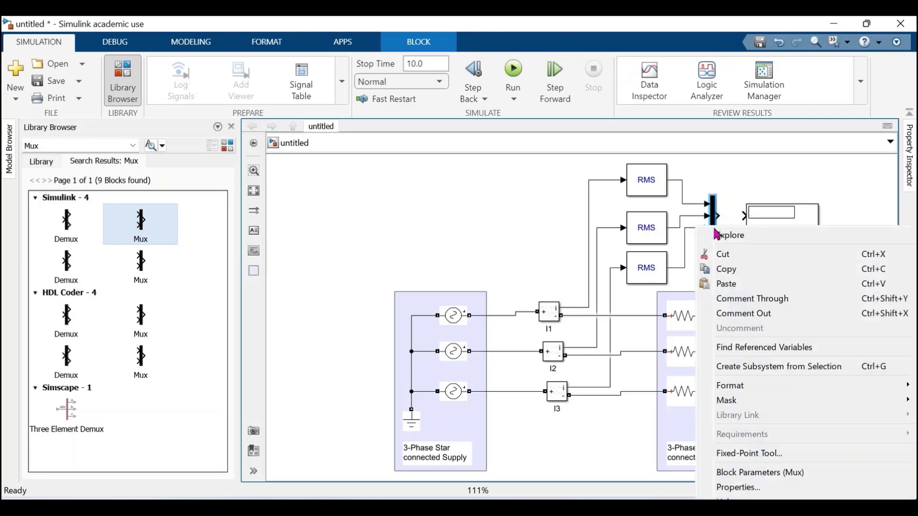
mouse_move(793, 388)
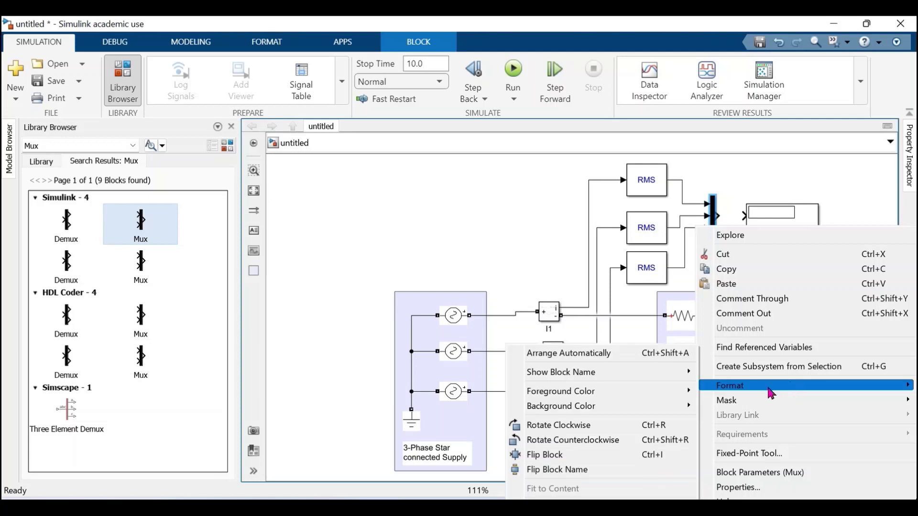
mouse_move(669, 380)
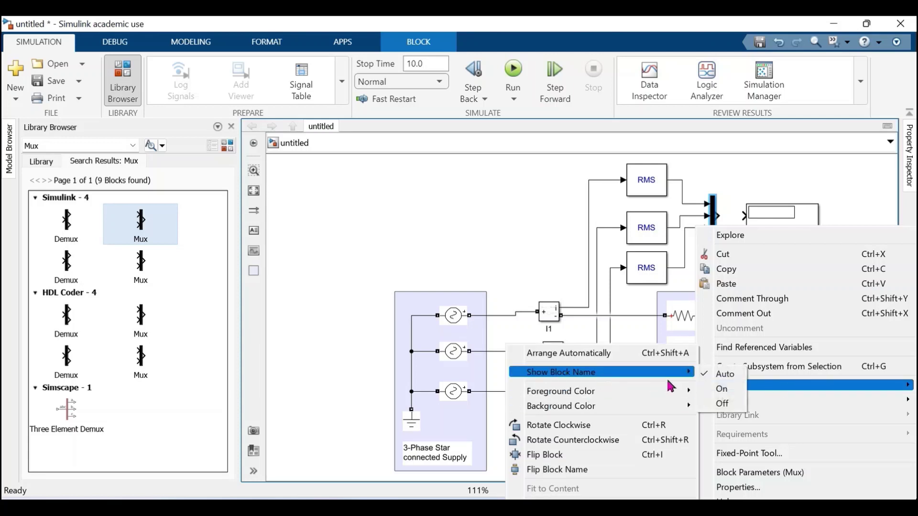
left_click(710, 389)
left_click_drag(719, 216, 744, 215)
left_click(760, 268)
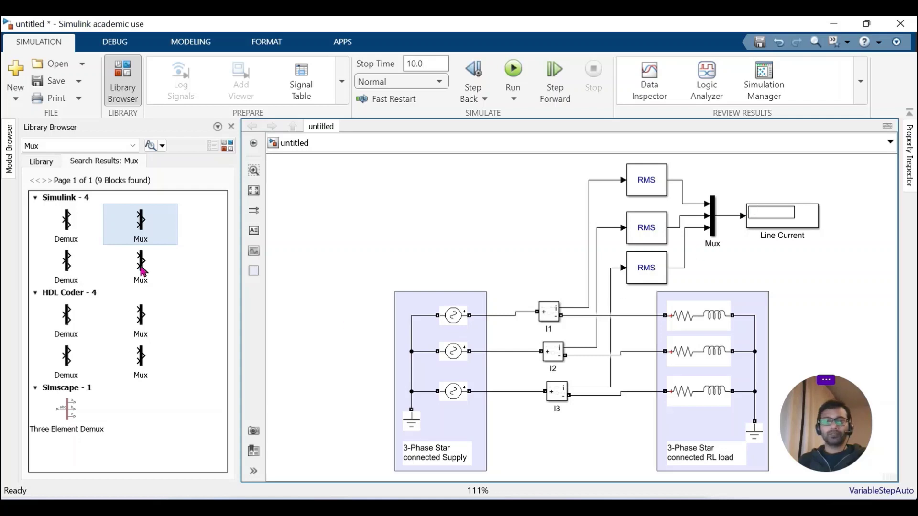
Find the Scope block in the library and place it above the Line Current display
left_click(61, 148)
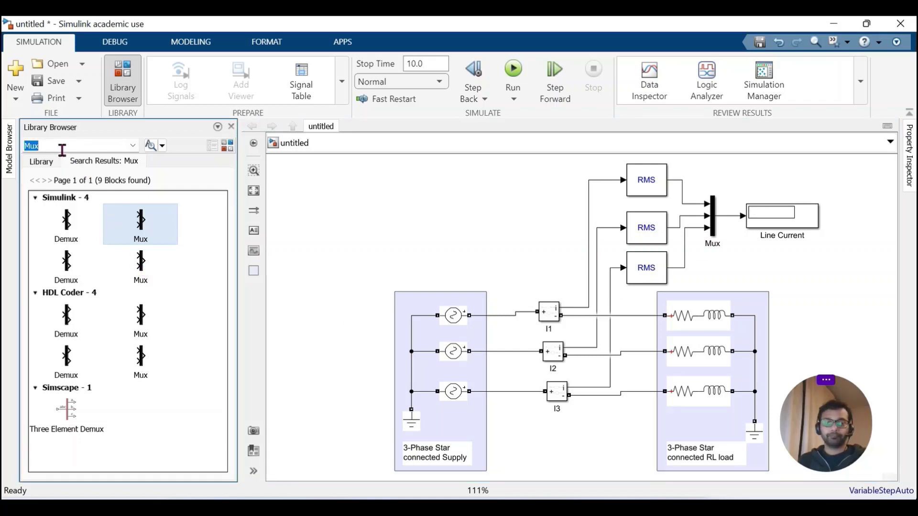
type("sco")
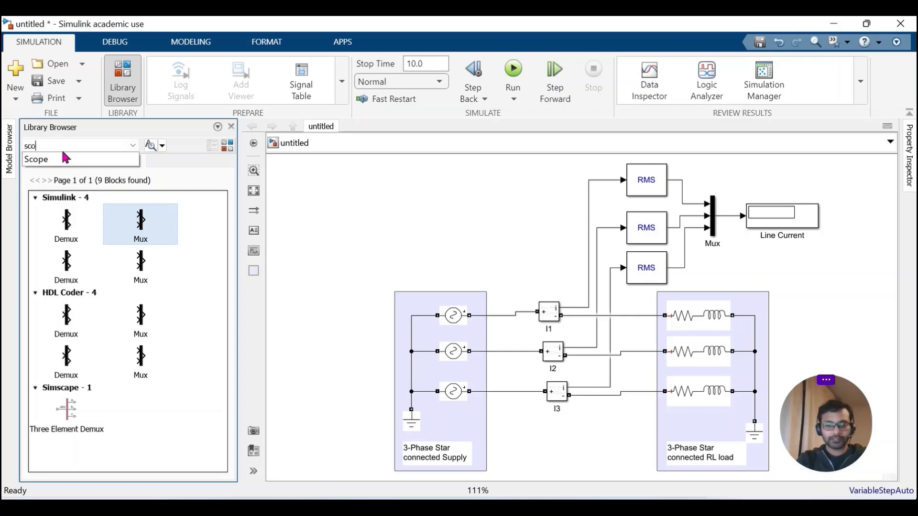
type("pe")
left_click(66, 159)
key("Return")
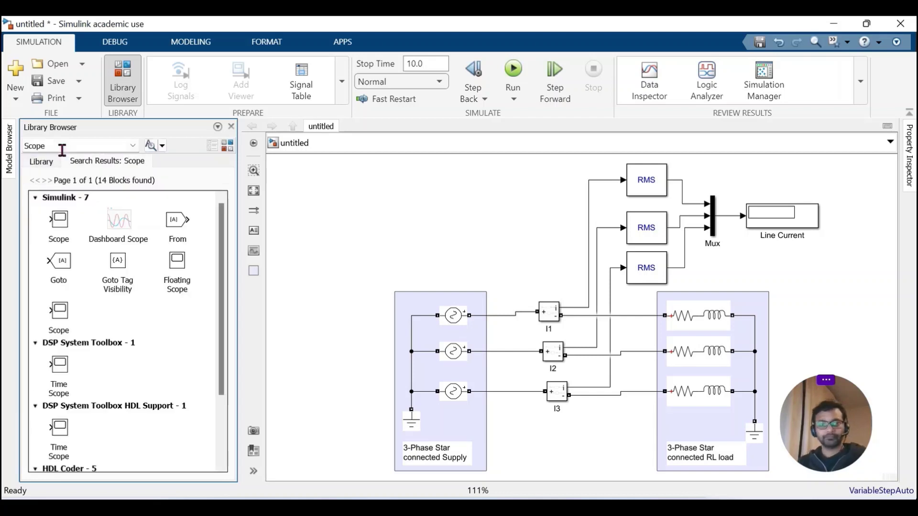
left_click_drag(56, 227, 794, 184)
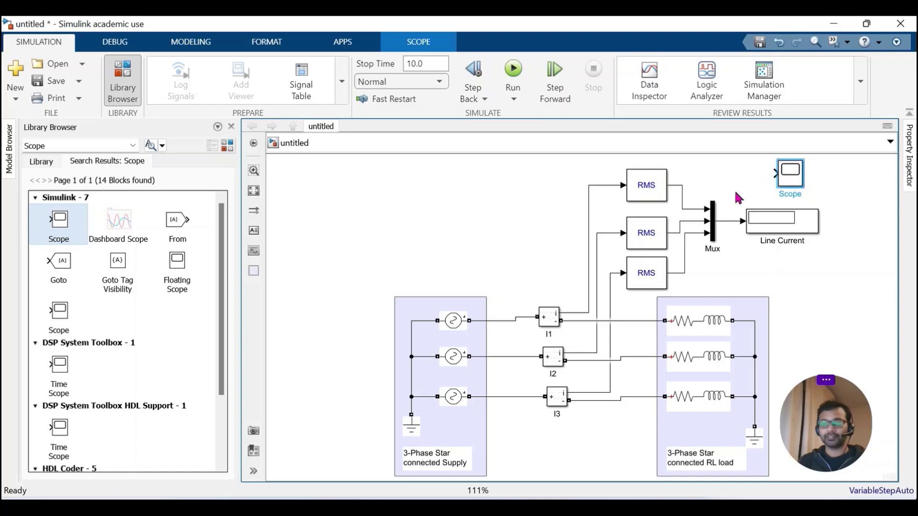
Place a copy of the three-input Mux above the RMS blocks, align the Scope beside it and connect the copy's output to the Scope
left_click(713, 224)
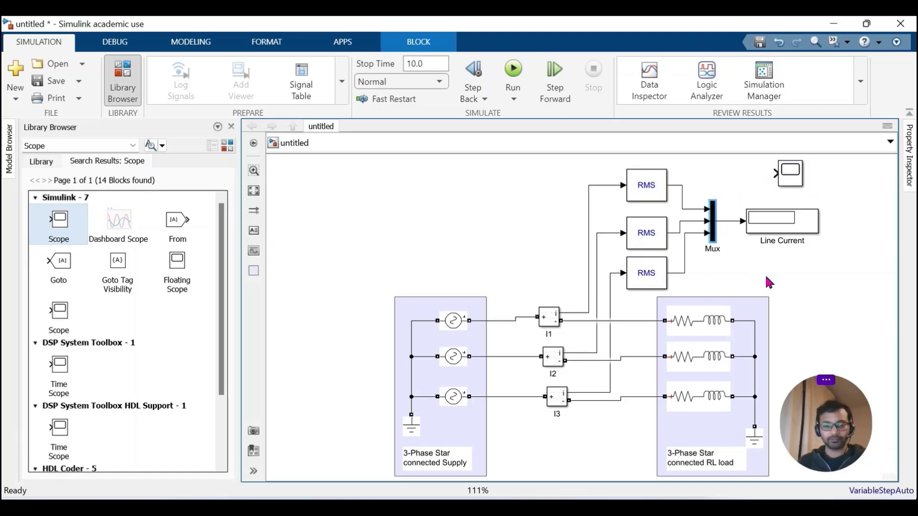
left_click(717, 178)
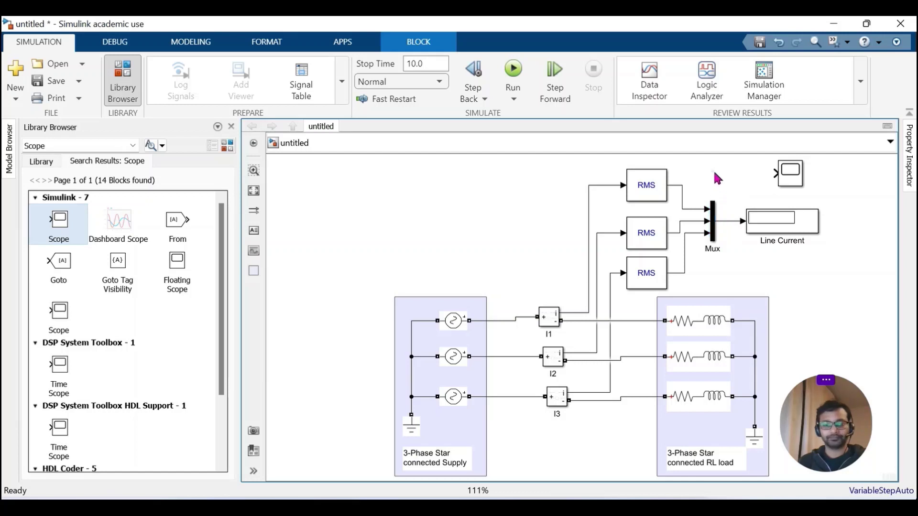
key("ctrl+v")
left_click_drag(714, 189, 712, 248)
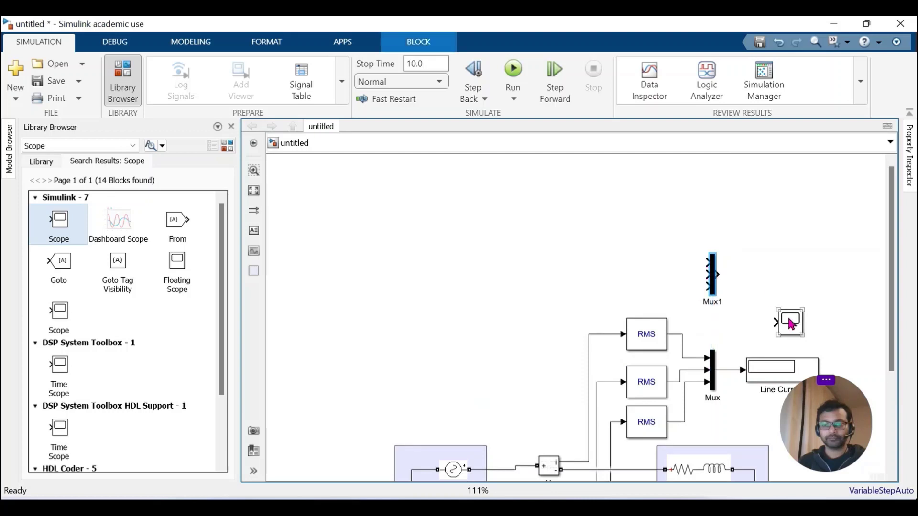
left_click_drag(791, 330, 777, 277)
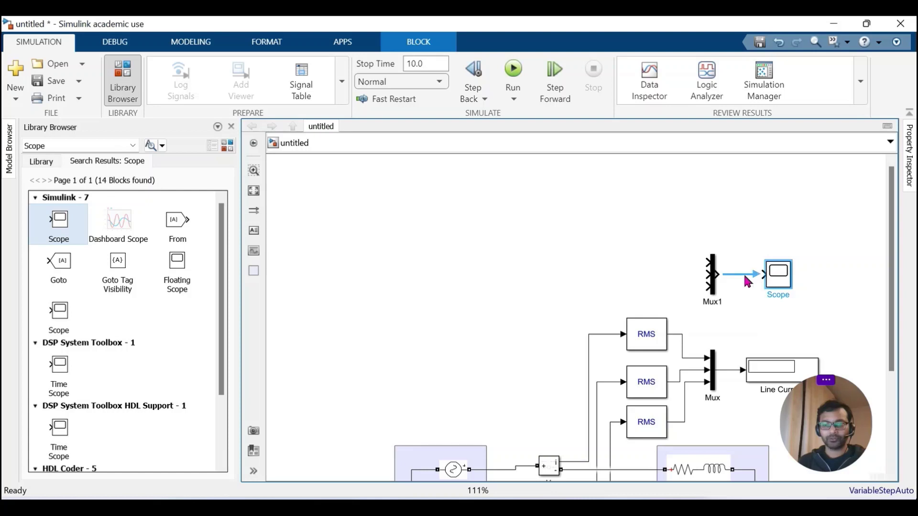
left_click(748, 282)
Branch the I1, I2 and I3 current signal lines to the upper, middle and lower inputs of Mux1
mouse_move(706, 258)
left_mouse_down()
mouse_move(595, 254)
mouse_move(589, 335)
left_mouse_up()
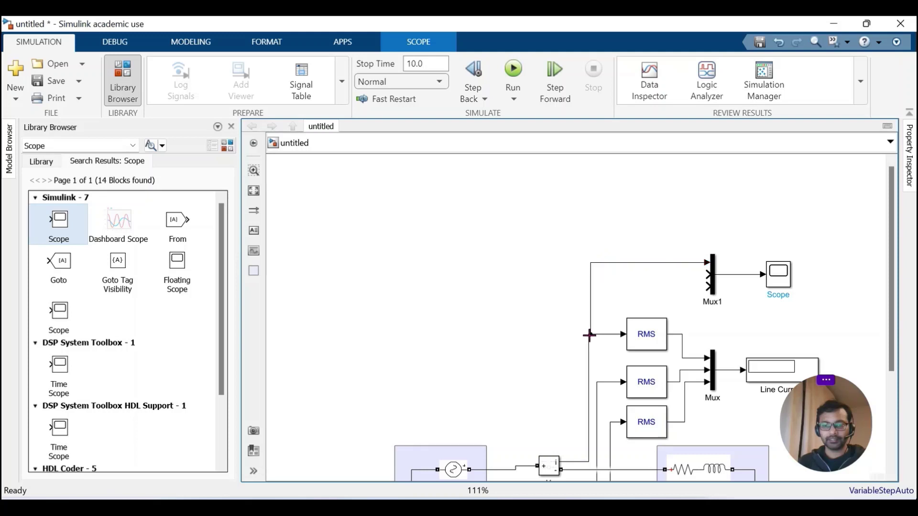
left_click(705, 278)
left_click_drag(705, 278, 597, 383)
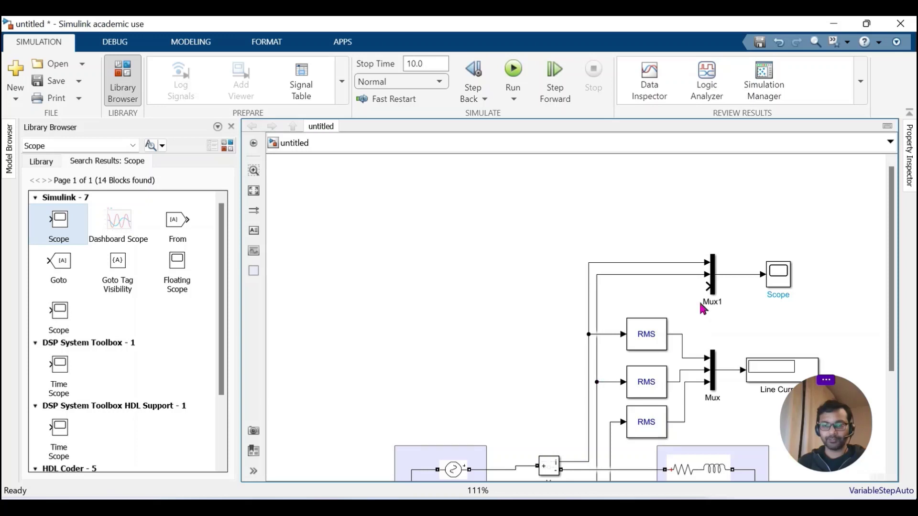
left_click_drag(707, 286, 610, 422)
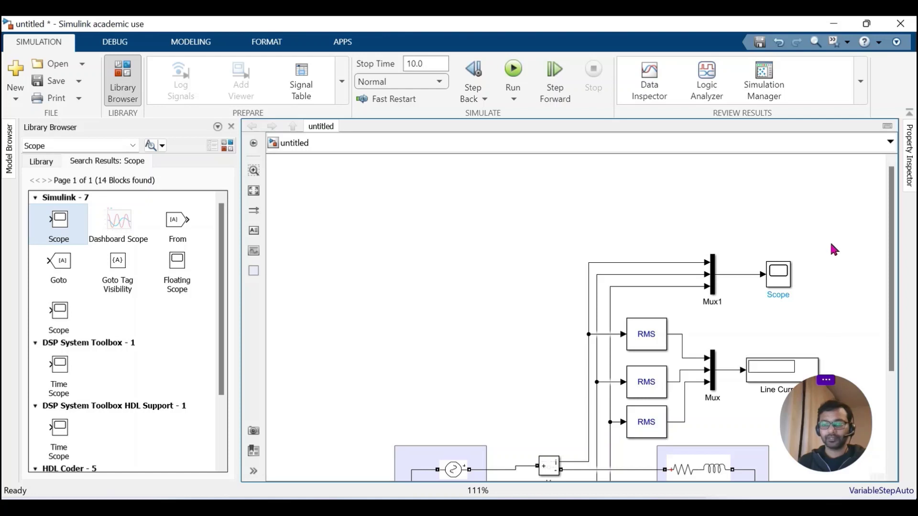
Rename the Scope block as Scope Line Current
left_click(783, 298)
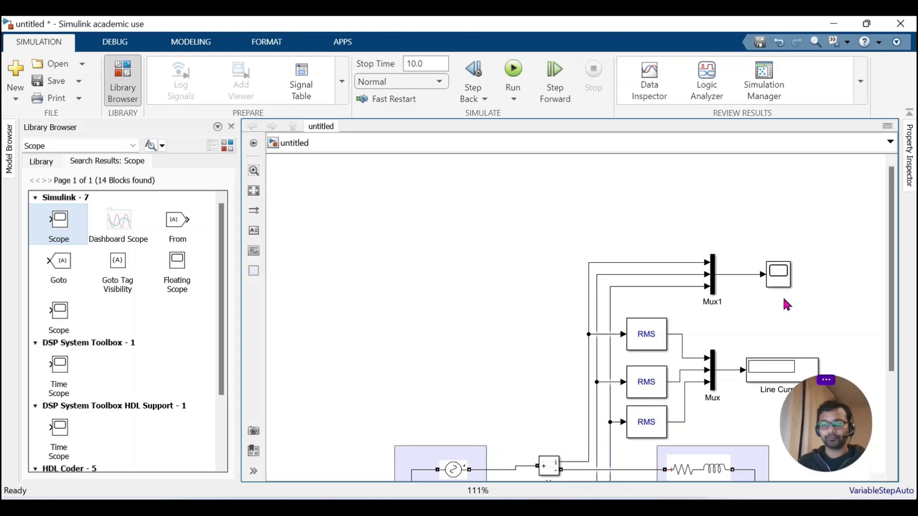
left_click(782, 285)
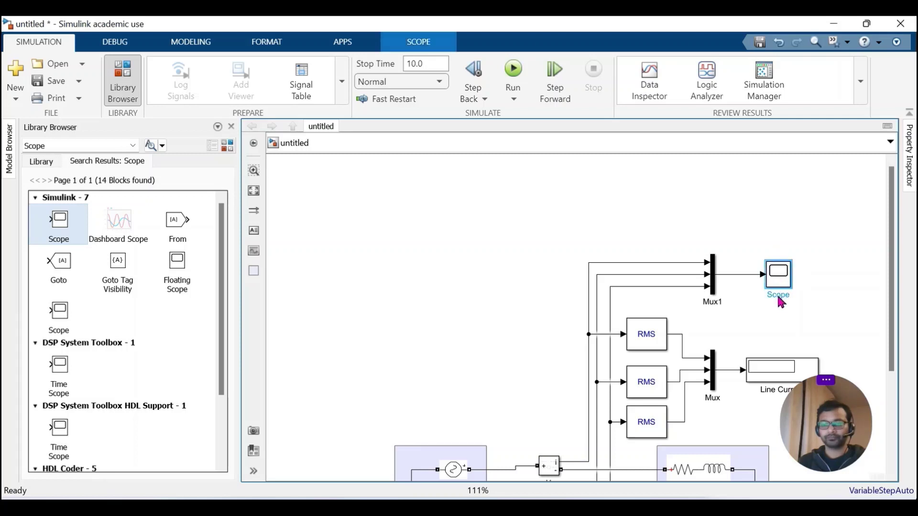
left_click(774, 295)
double_click(778, 275)
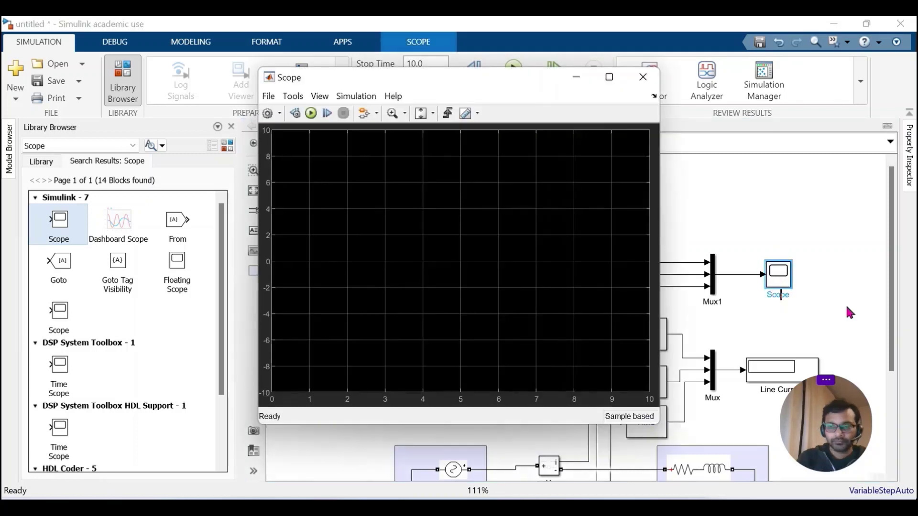
left_click(643, 78)
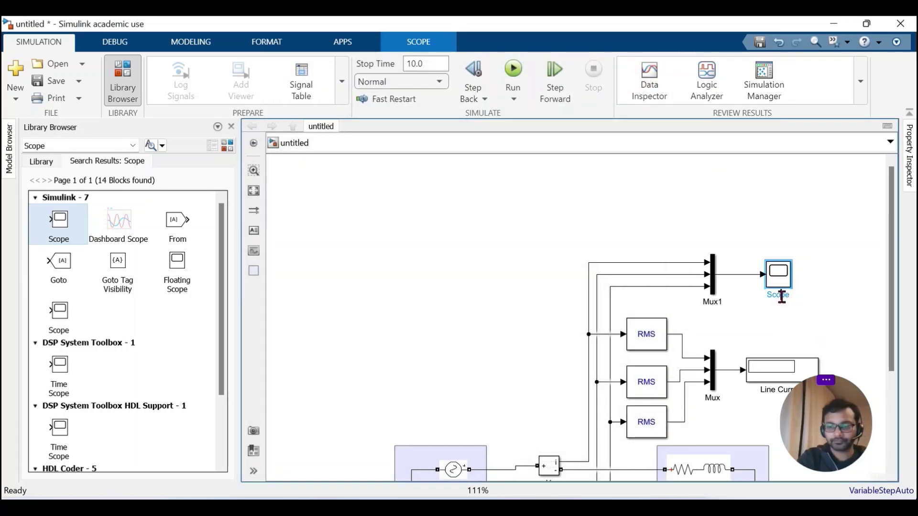
left_click(782, 296)
key("BackSpace")
key("BackSpace")
key("BackSpace")
type("ope Line Current")
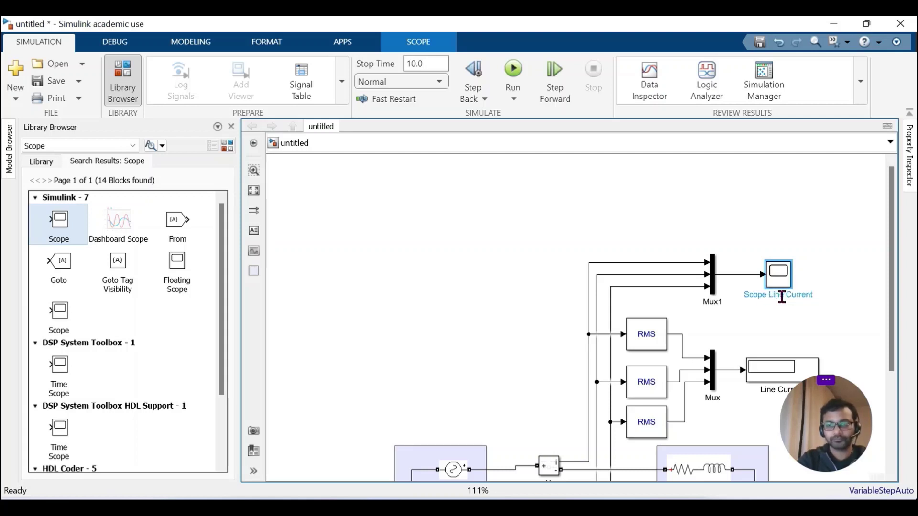
left_click(811, 261)
left_click(782, 278)
left_click(812, 315)
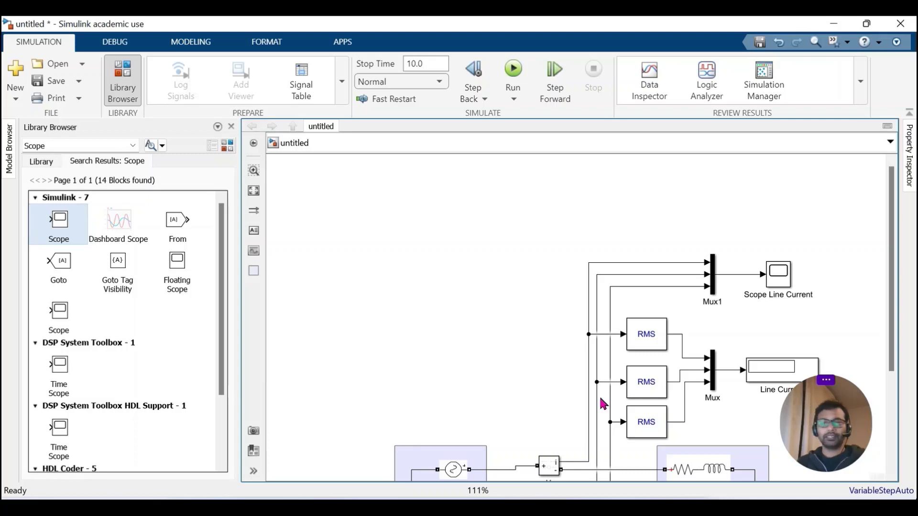
Find the powergui block in the library and place it in the empty area above the three-phase supply
left_click(254, 190)
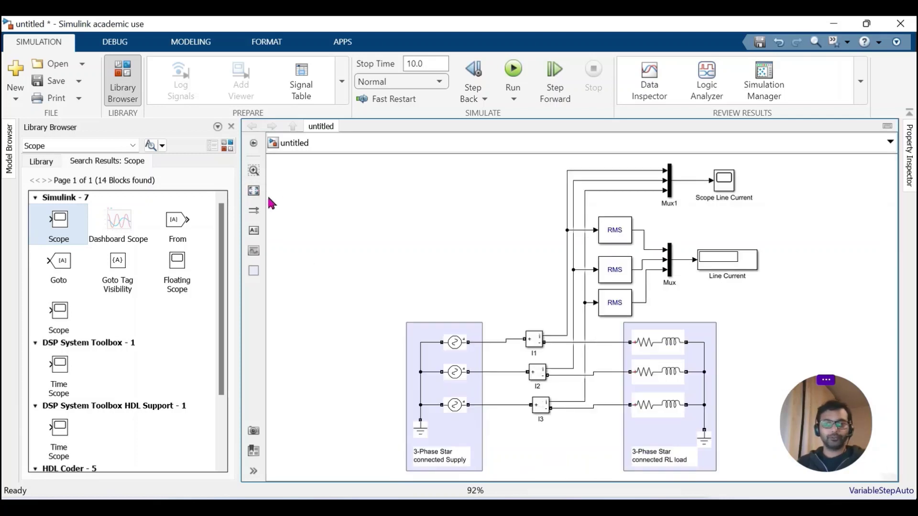
left_click(73, 148)
type("power")
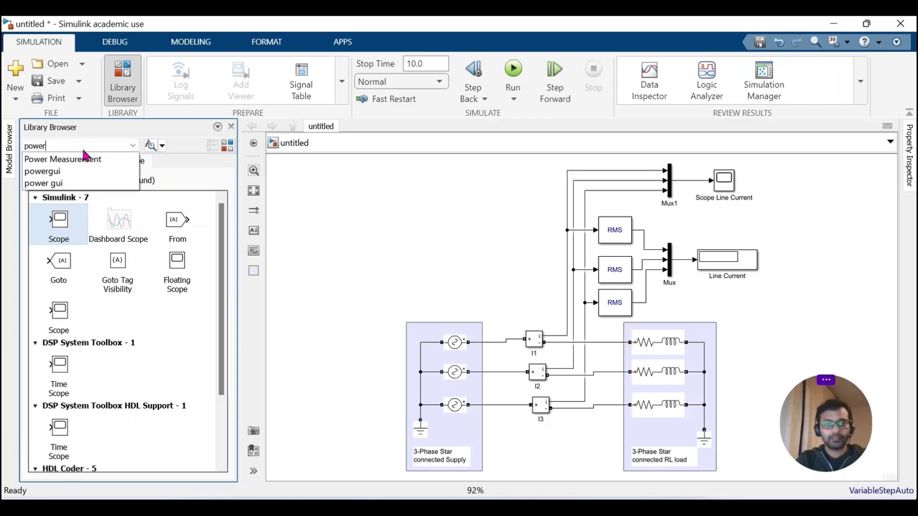
left_click(58, 171)
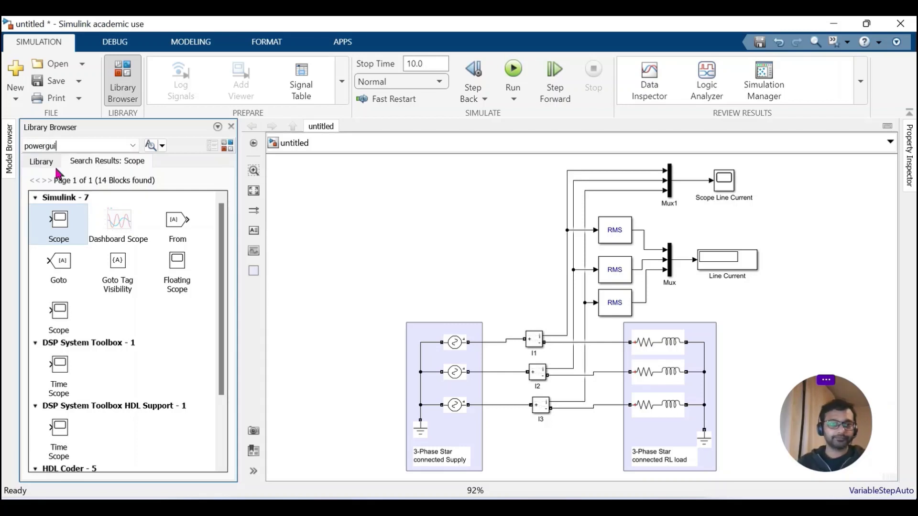
key("Return")
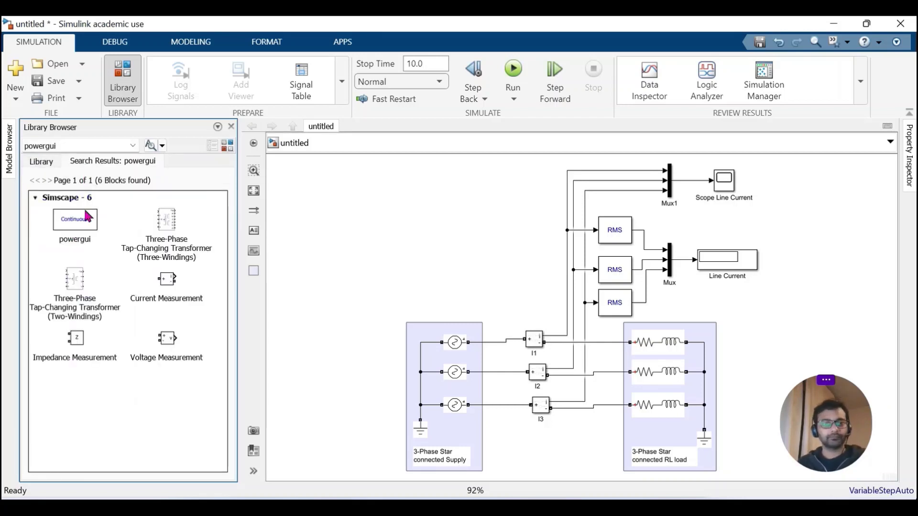
left_click_drag(78, 224, 466, 214)
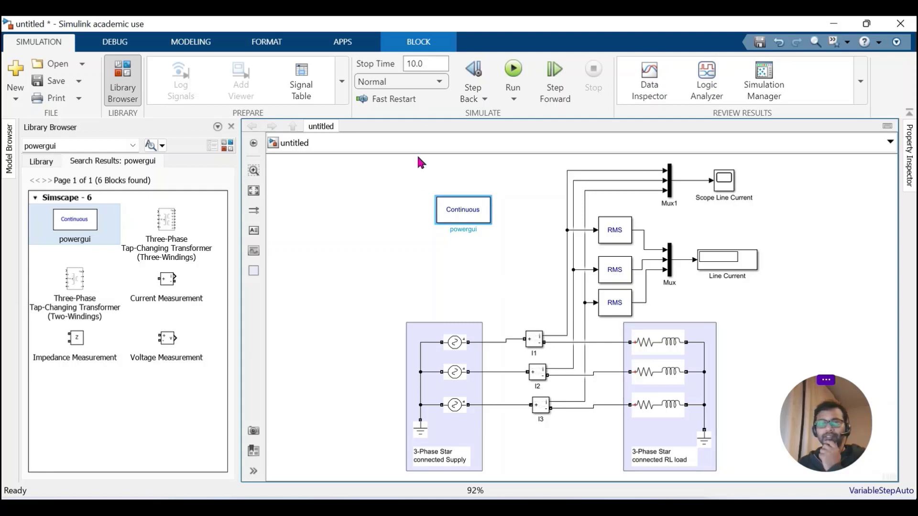
Set the simulation stop time to 0.06 and run the simulation
left_click(415, 64)
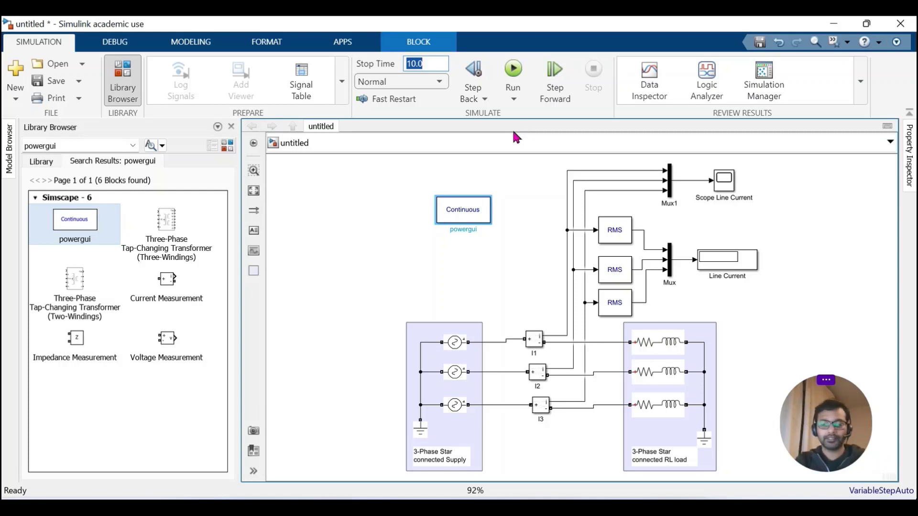
type("0.")
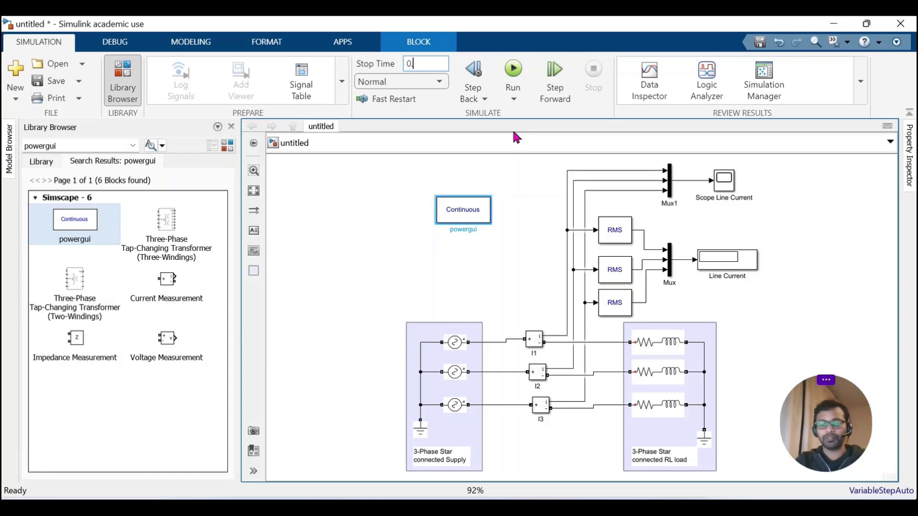
type("06")
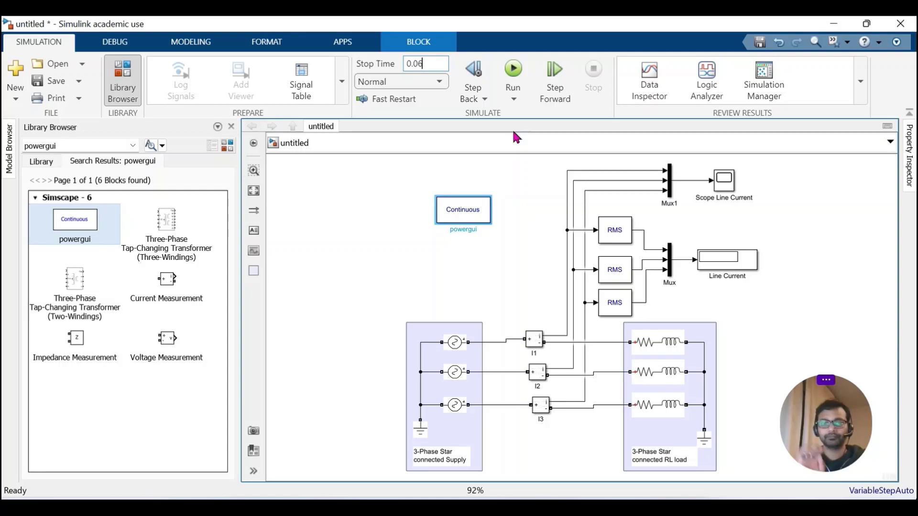
left_click(523, 184)
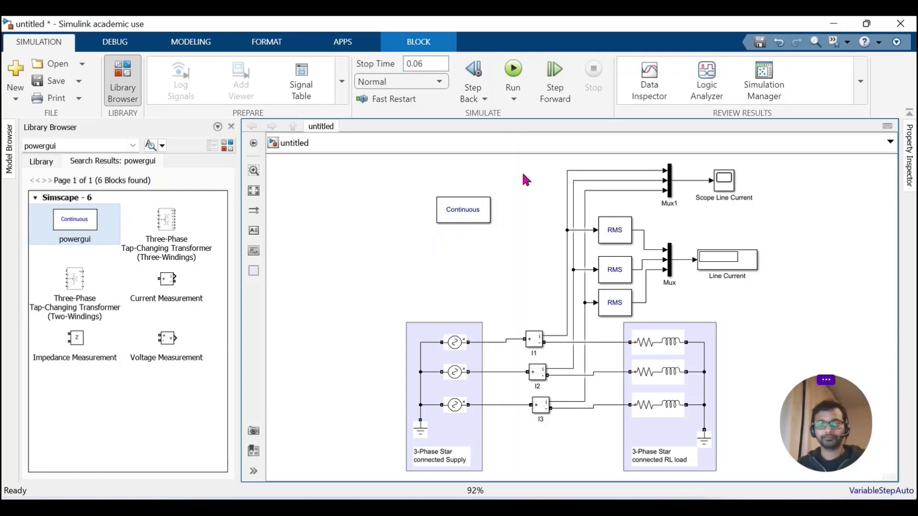
left_click(514, 70)
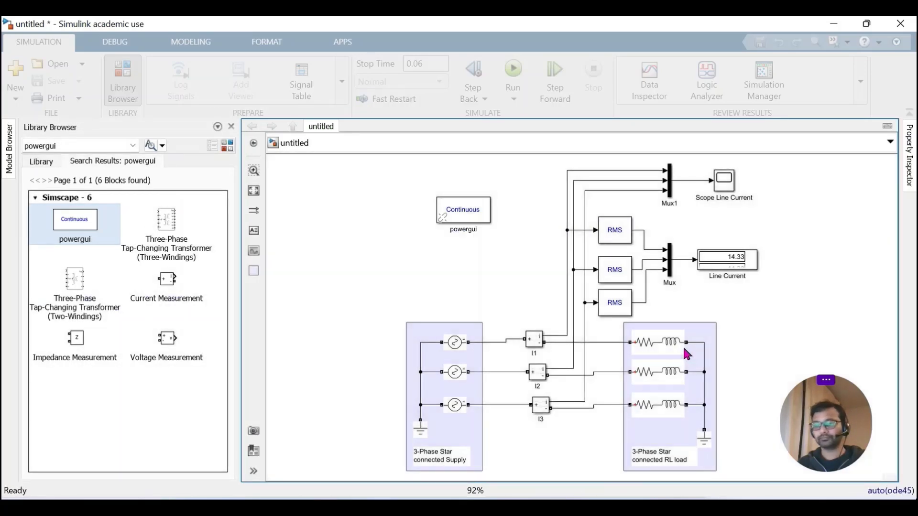
Shift the Line Current display slightly away from the Mux and enlarge it to fit all three RMS values
left_click(754, 269)
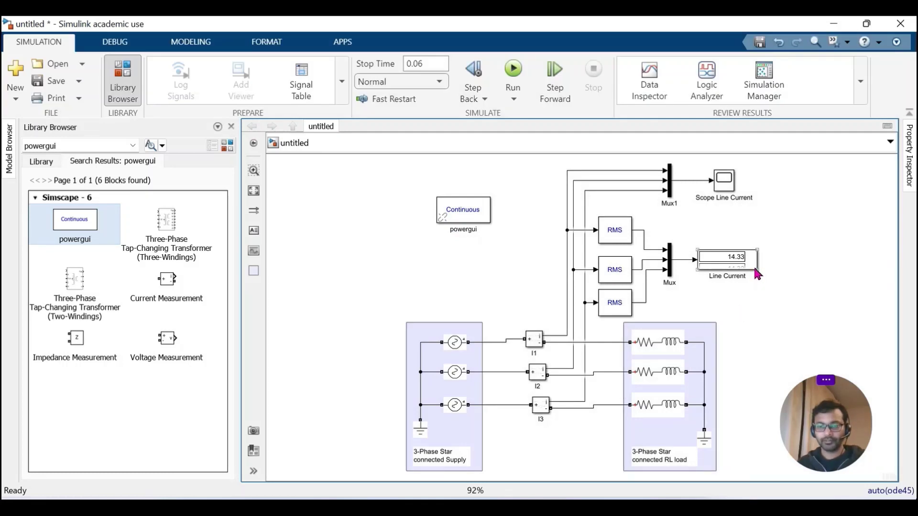
left_click_drag(757, 274, 767, 275)
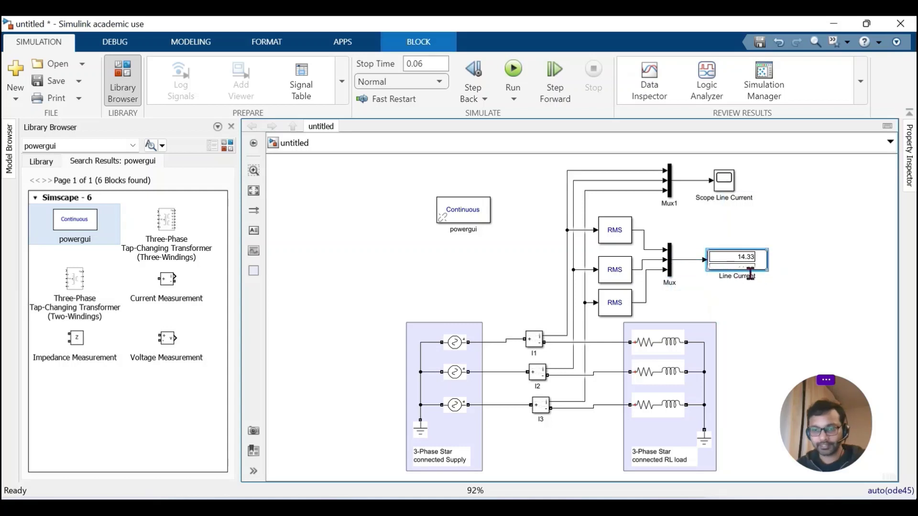
left_click_drag(766, 274, 767, 303)
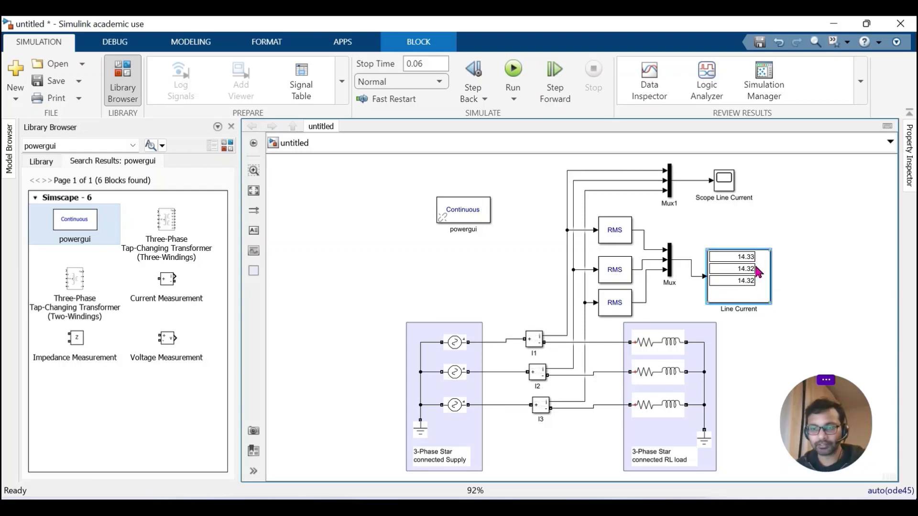
scroll(760, 272, "up", 3)
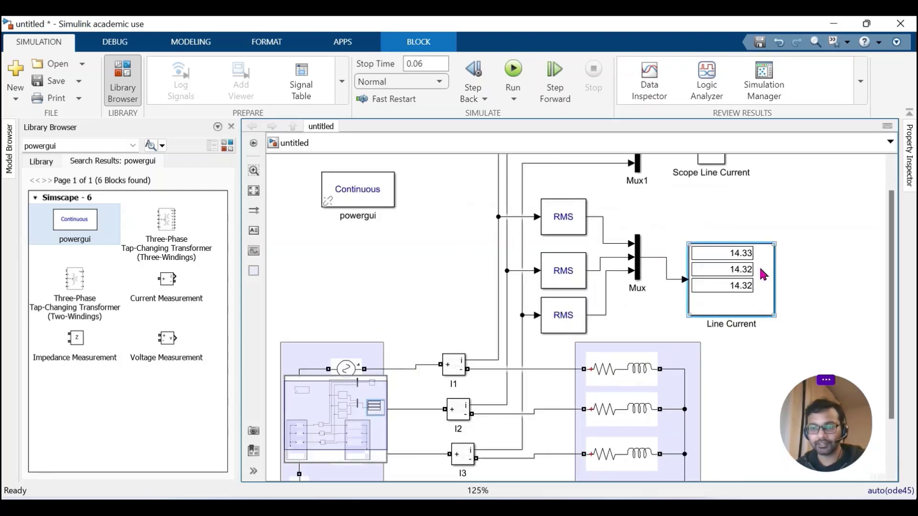
scroll(763, 274, "up", 1)
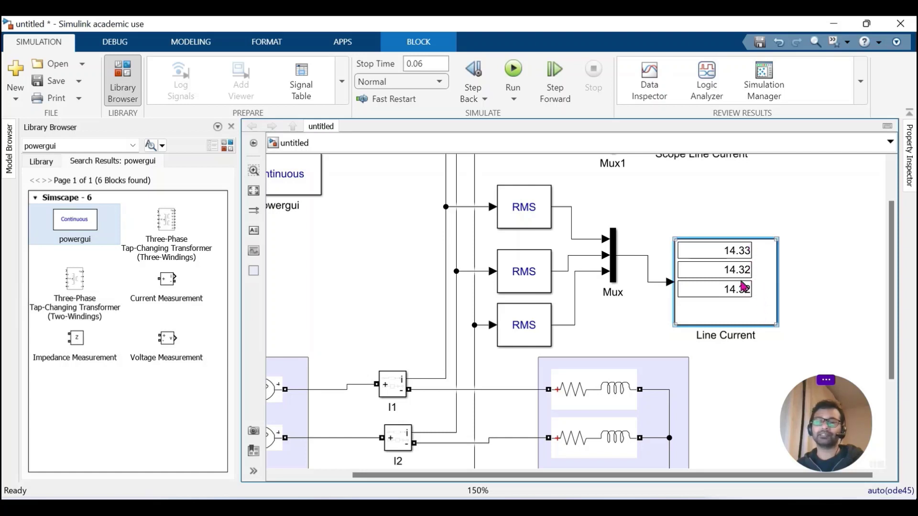
left_click(811, 322)
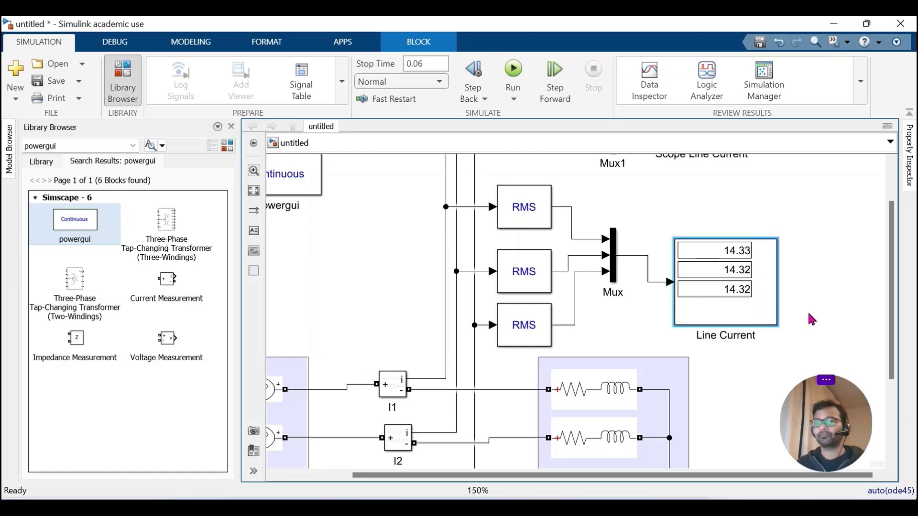
left_click(253, 190)
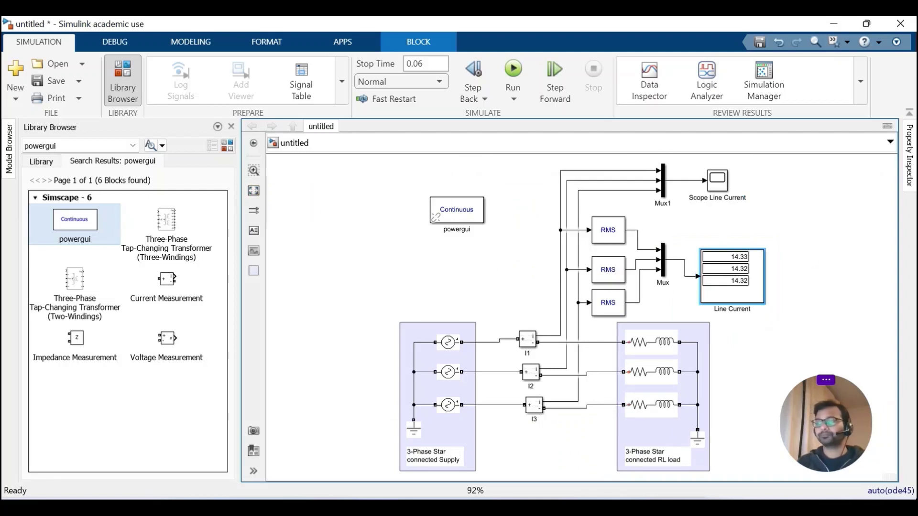
Open the Scope Line Current waveforms and set the scope's layout to a single display
double_click(718, 182)
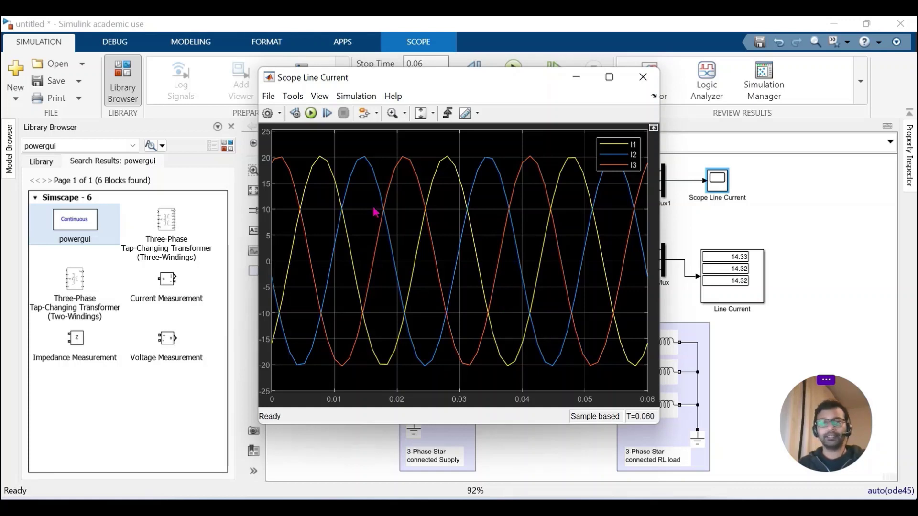
left_click(311, 113)
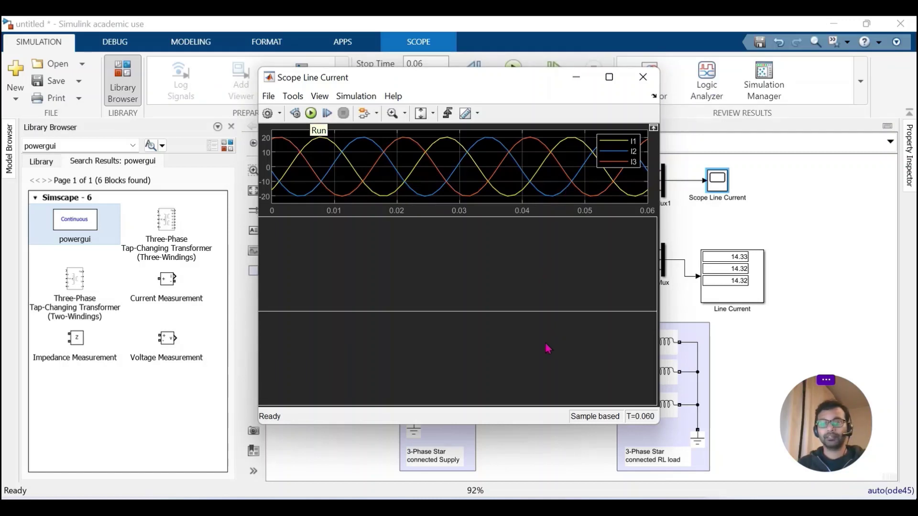
left_click_drag(516, 88, 323, 85)
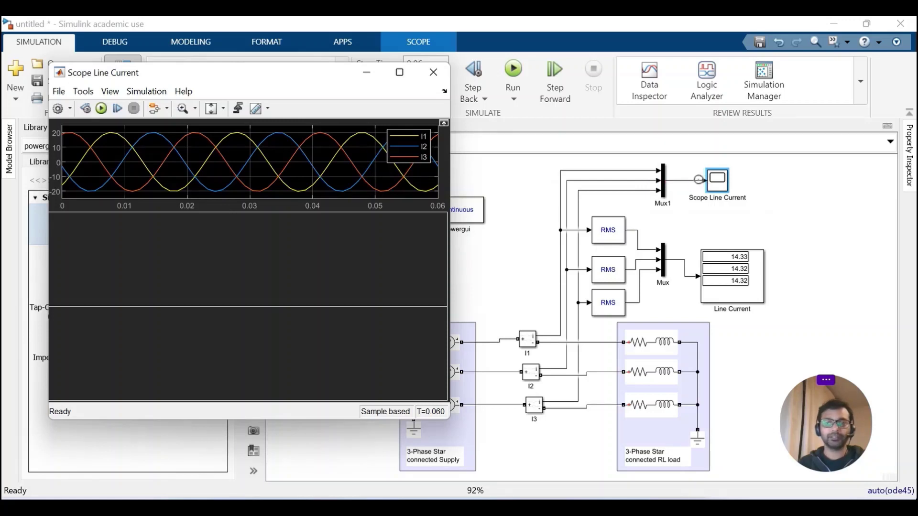
left_click(69, 113)
left_click(60, 127)
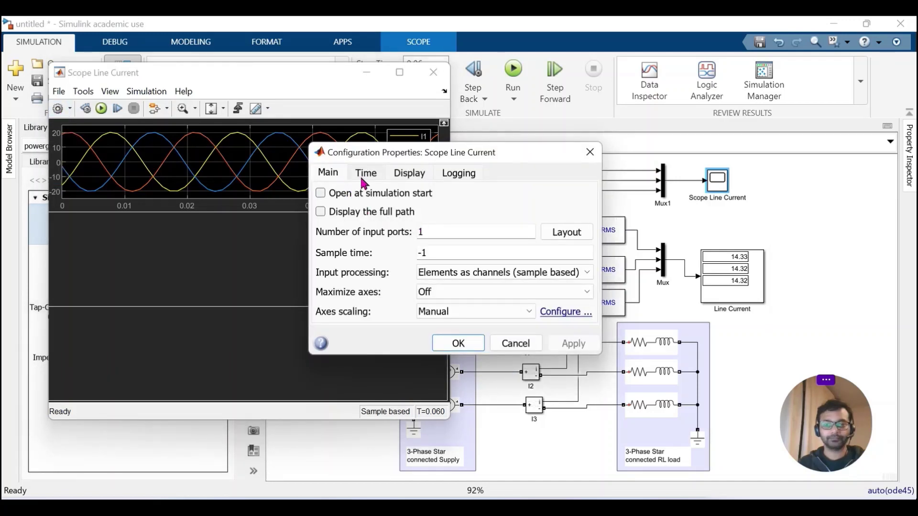
left_click(555, 233)
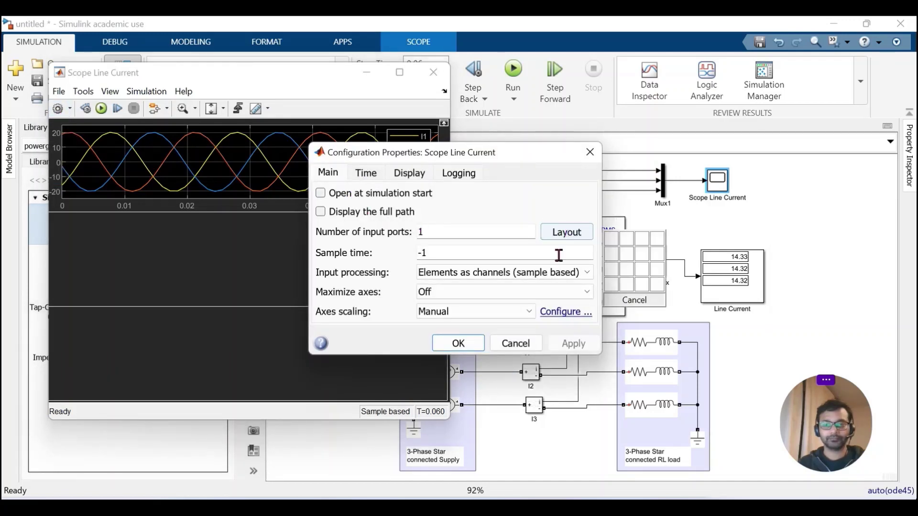
left_click(612, 239)
left_click(466, 345)
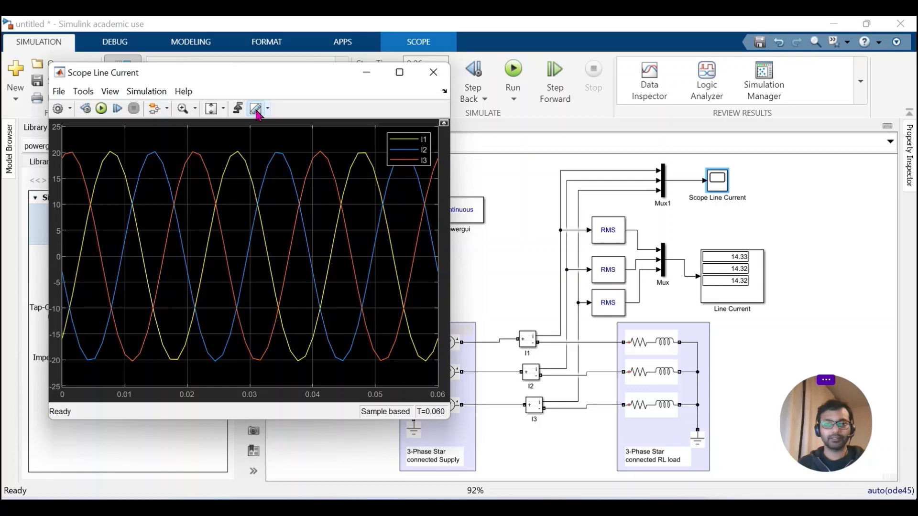
Examine the line current waveforms with cursor measurements in the maximized scope, and close the scope
left_click(257, 110)
left_click(399, 72)
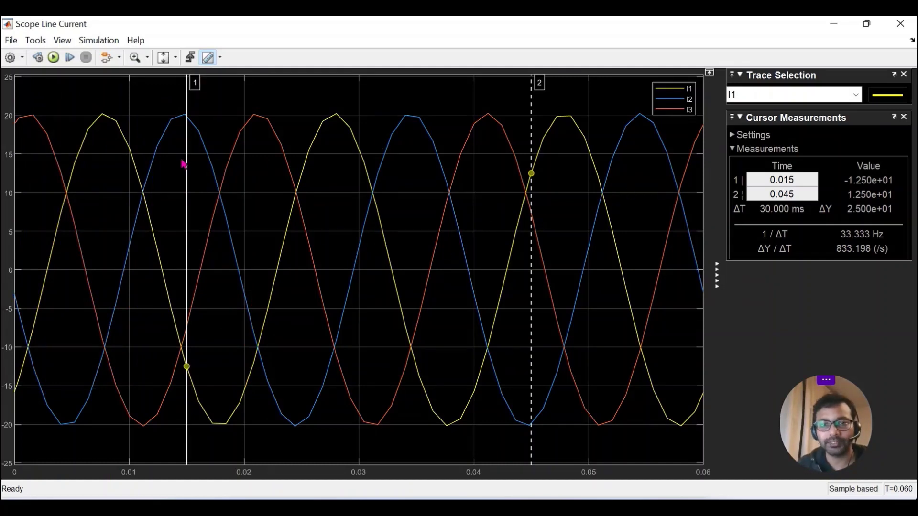
left_click(900, 25)
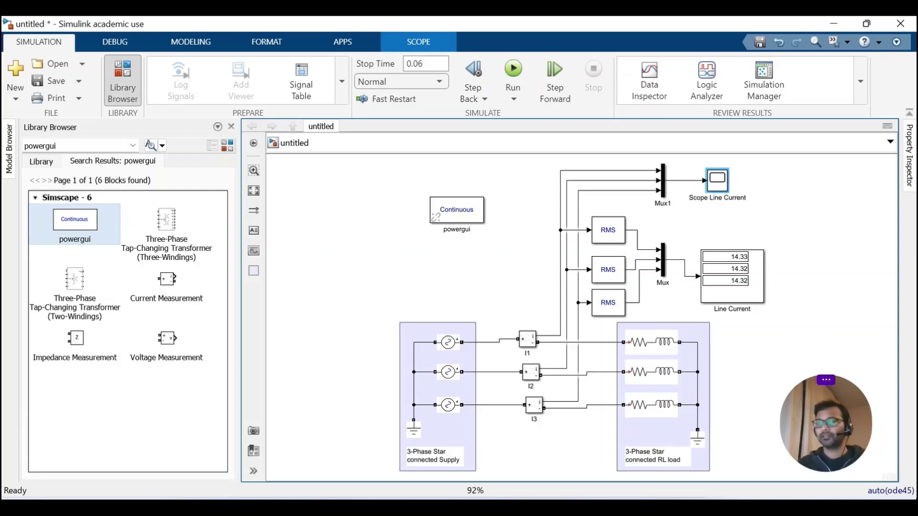
Find the Voltage Measurement block in the library and place it below the circuit, between the supply and load areas
double_click(60, 146)
type("voltag")
key("Down")
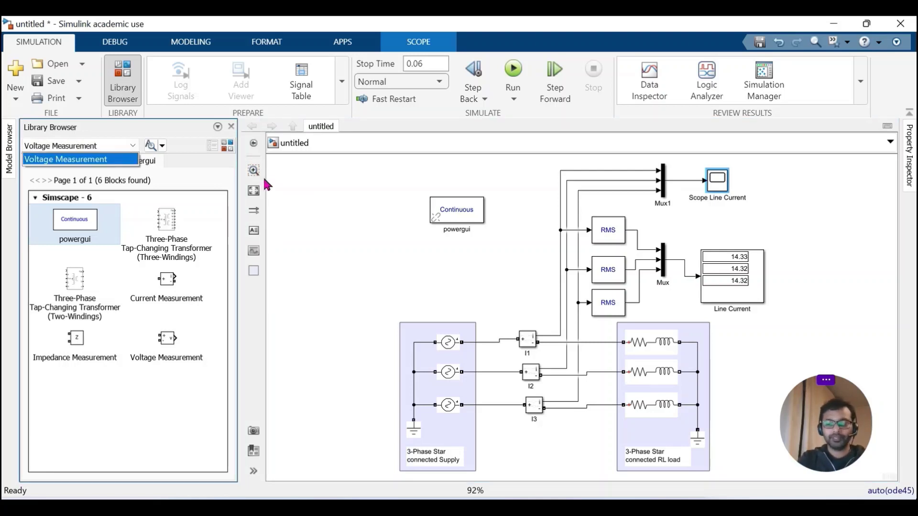
key("Return")
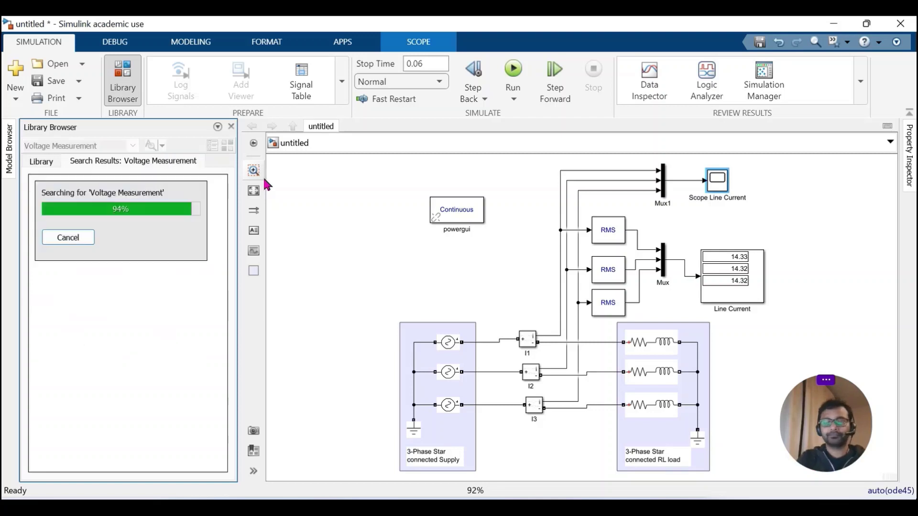
left_click_drag(71, 225, 568, 473)
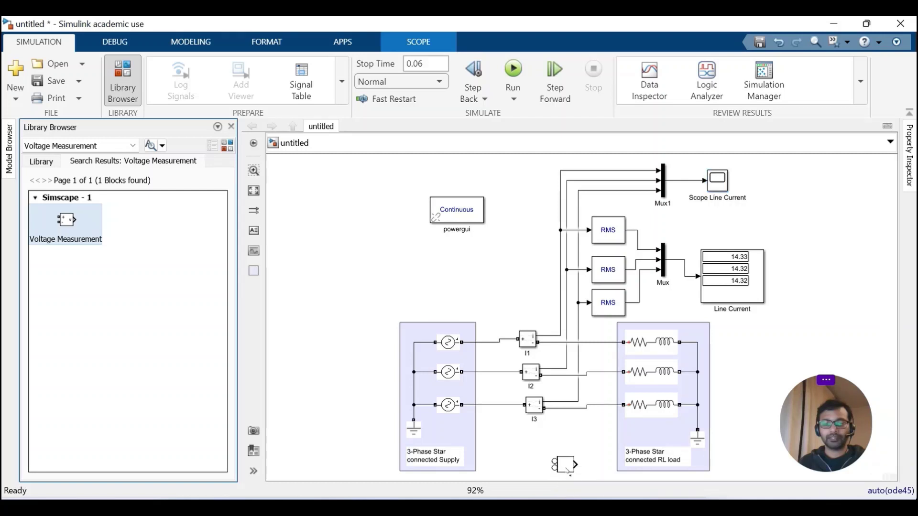
scroll(892, 383, "down", 1)
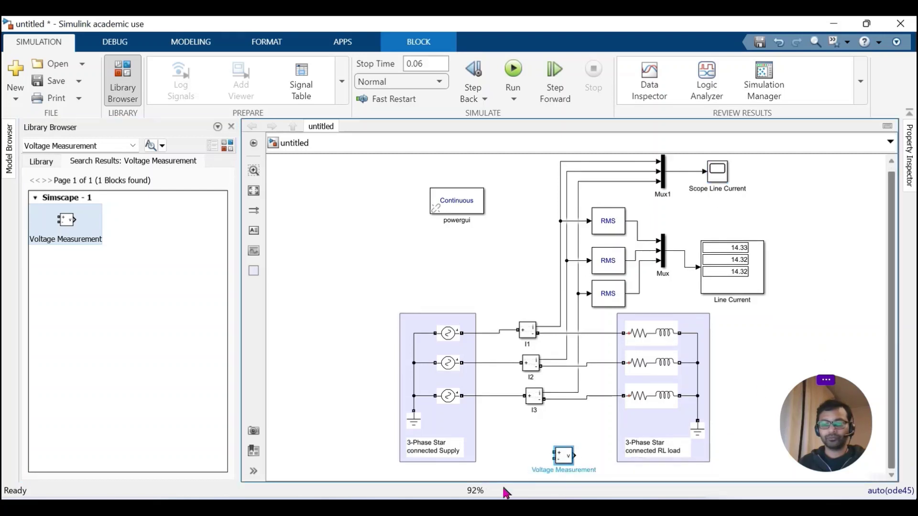
left_click_drag(564, 458, 547, 440)
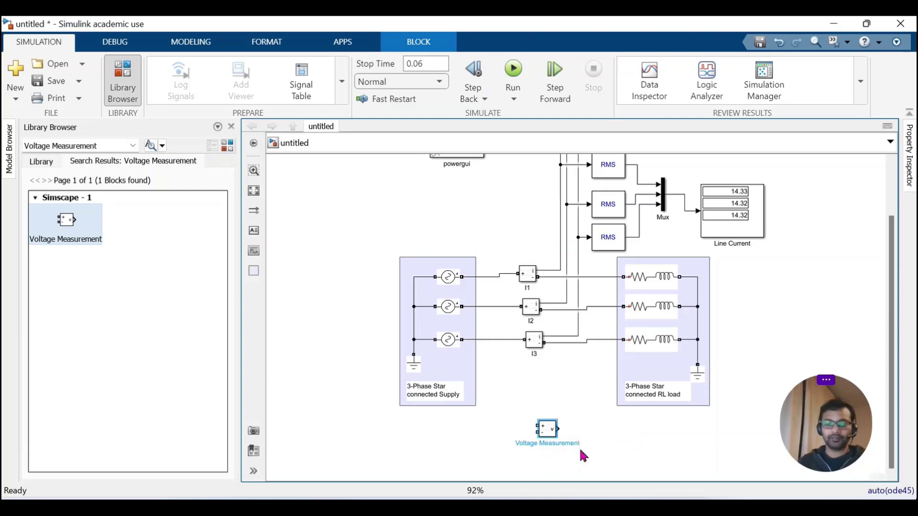
Rename the Voltage Measurement block as V1
key("BackSpace")
key("BackSpace")
key("BackSpace")
key("BackSpace")
key("BackSpace")
key("BackSpace")
key("BackSpace")
key("BackSpace")
key("BackSpace")
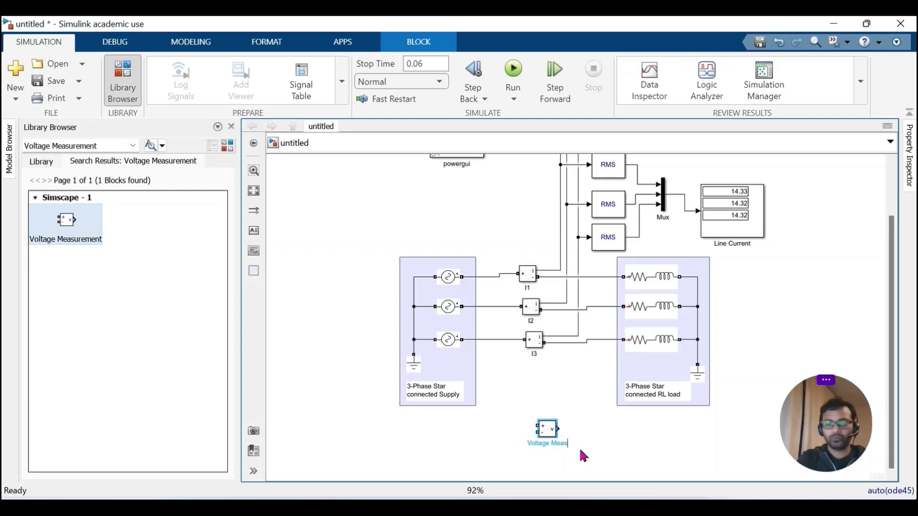
key("BackSpace")
key("BackSpace")
key("BackSpace")
key("BackSpace")
key("BackSpace")
key("BackSpace")
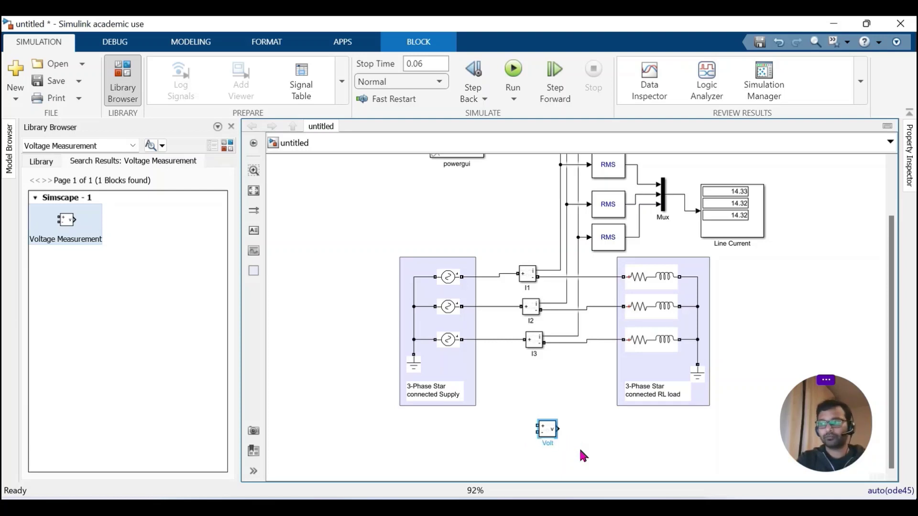
key("BackSpace")
key("BackSpace")
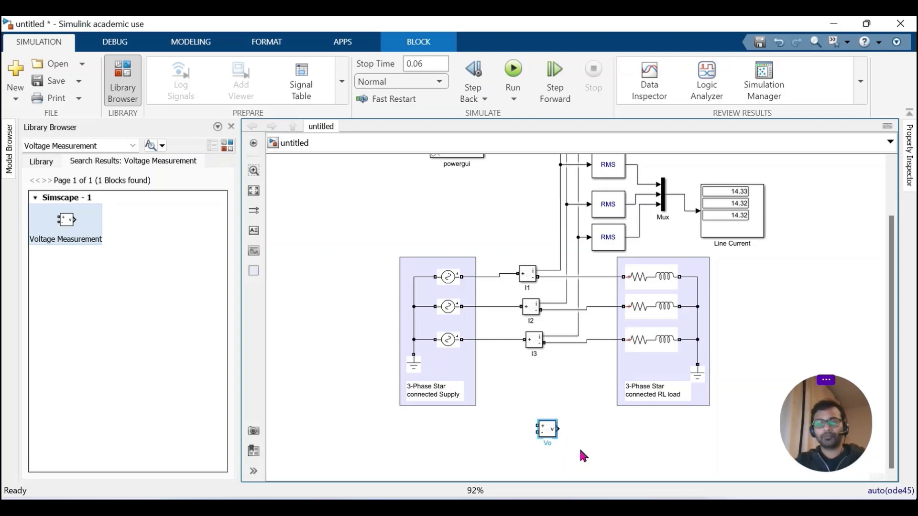
key("BackSpace")
type("1")
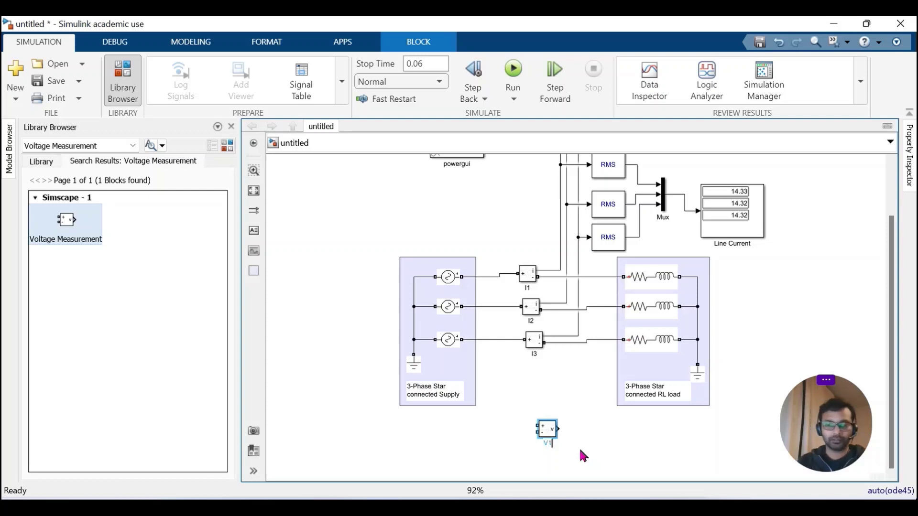
left_click(584, 454)
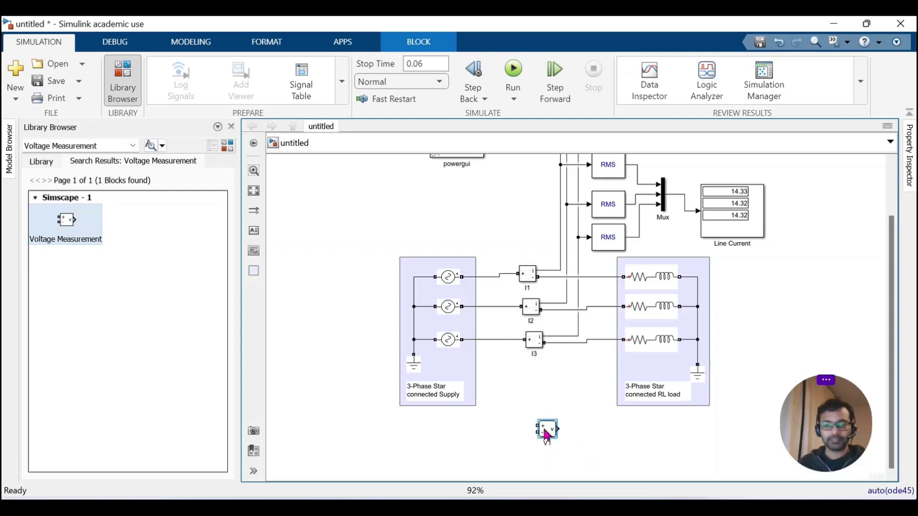
Duplicate the V1 voltage measurement block twice and stack the copies V2 and V3 directly below it
left_click(654, 447)
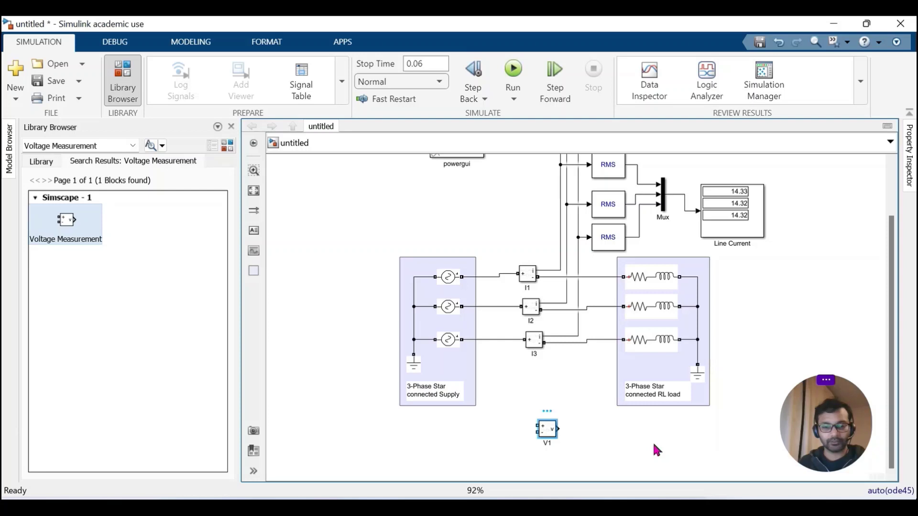
key("ctrl+v")
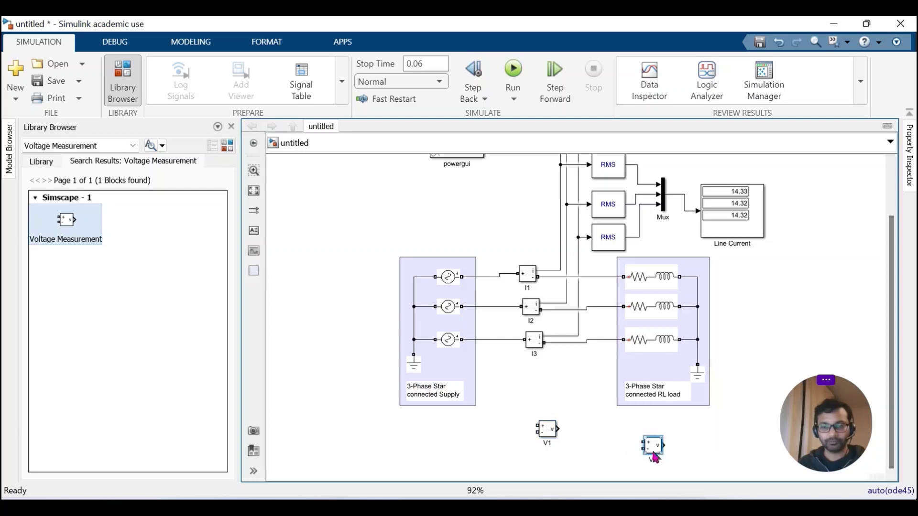
left_click_drag(654, 458, 557, 476)
left_click(615, 453)
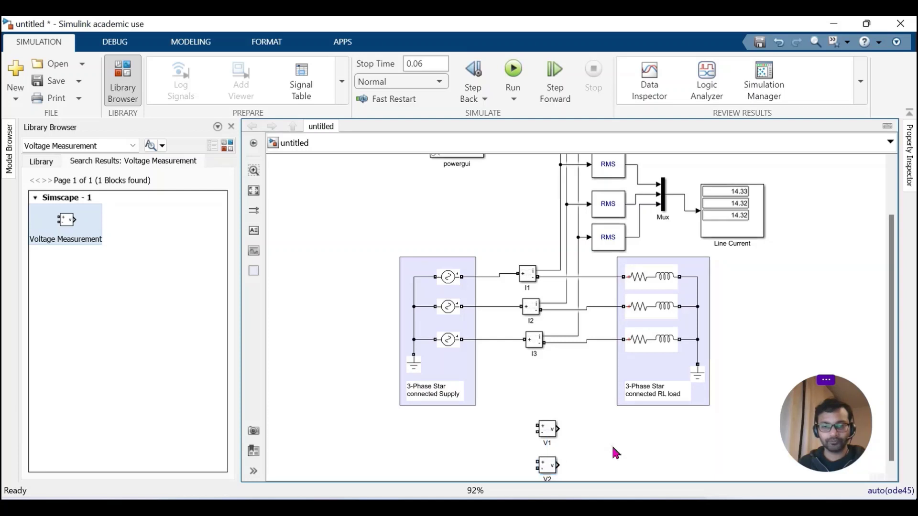
left_click_drag(624, 457, 553, 396)
left_click(459, 359)
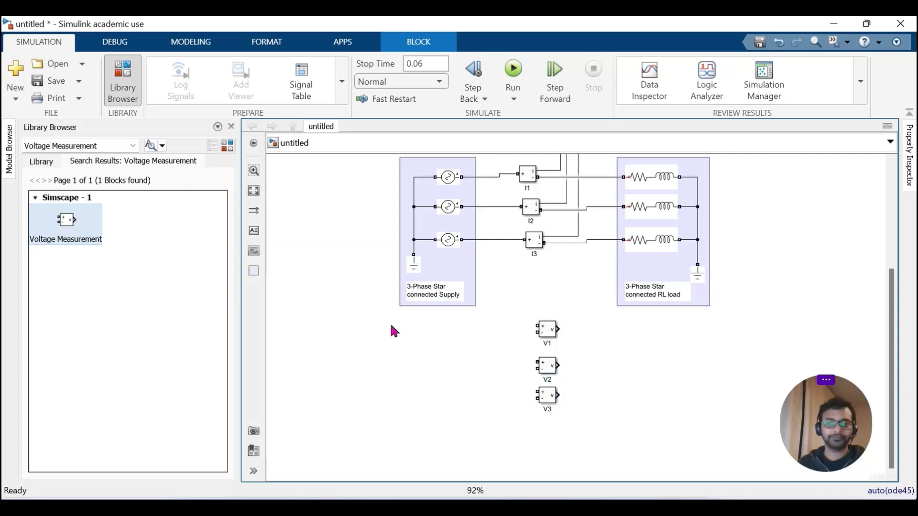
Search the library for the ground block and place the electrical Ground just below and beside V3
left_click(253, 191)
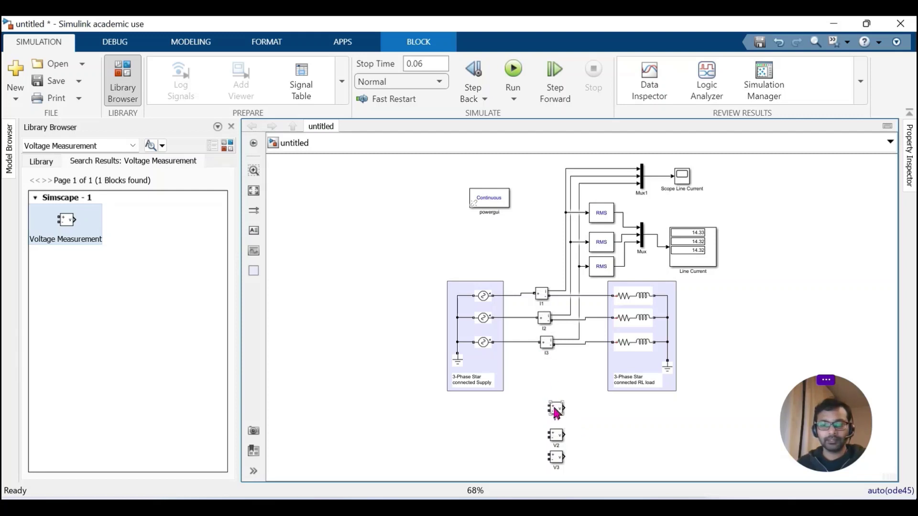
scroll(557, 416, "up", 3)
scroll(557, 416, "up", 3)
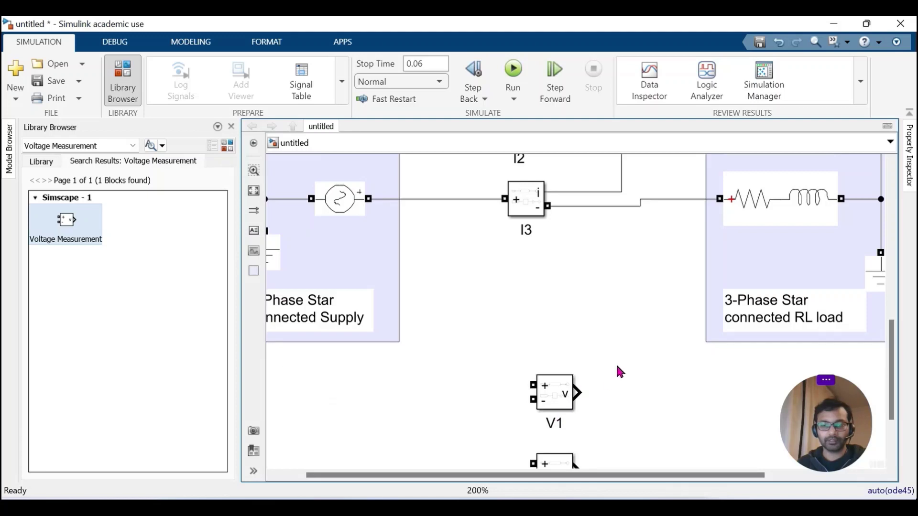
left_click_drag(893, 364, 889, 424)
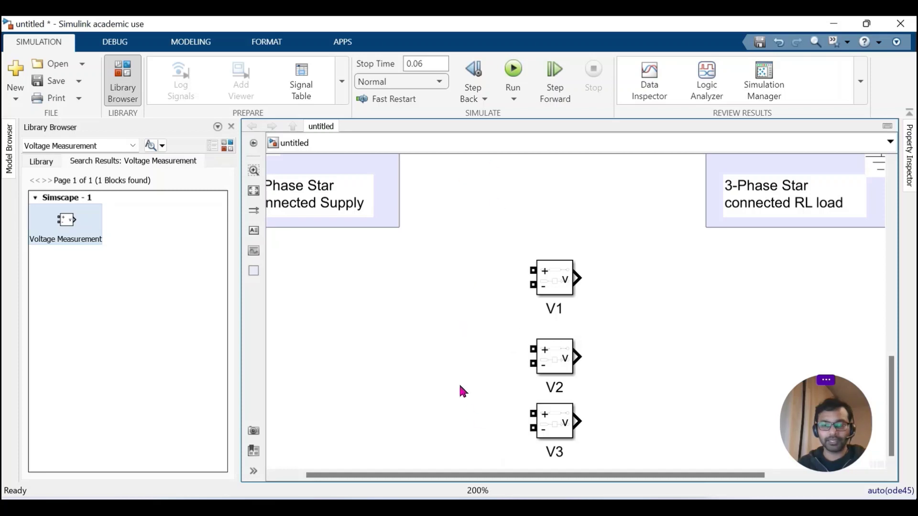
left_click(99, 144)
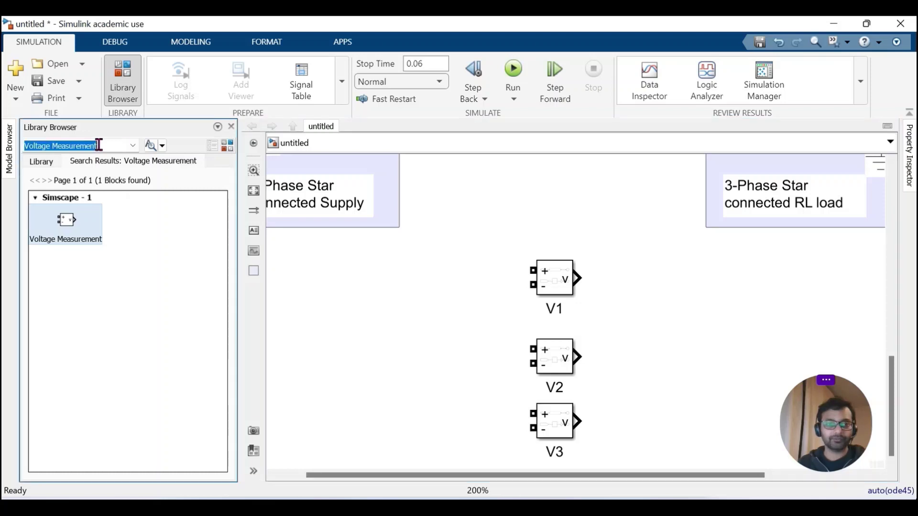
type("ground")
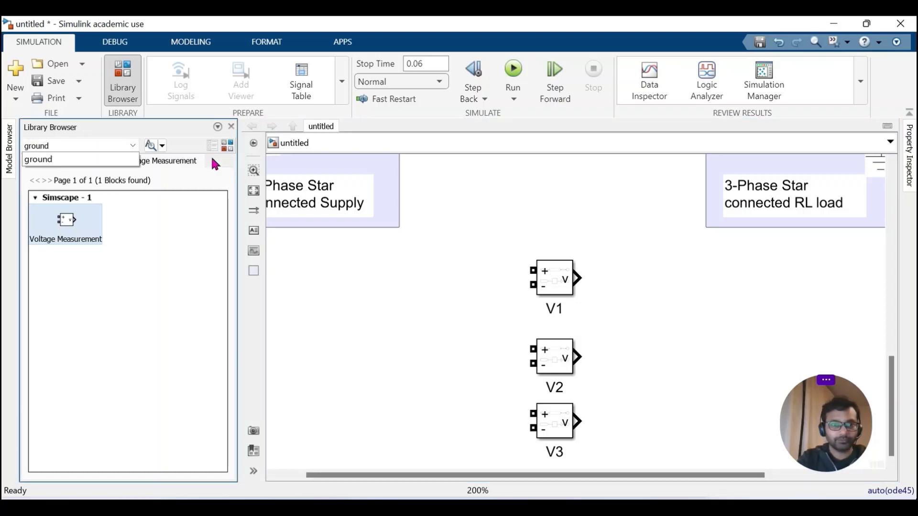
key("Return")
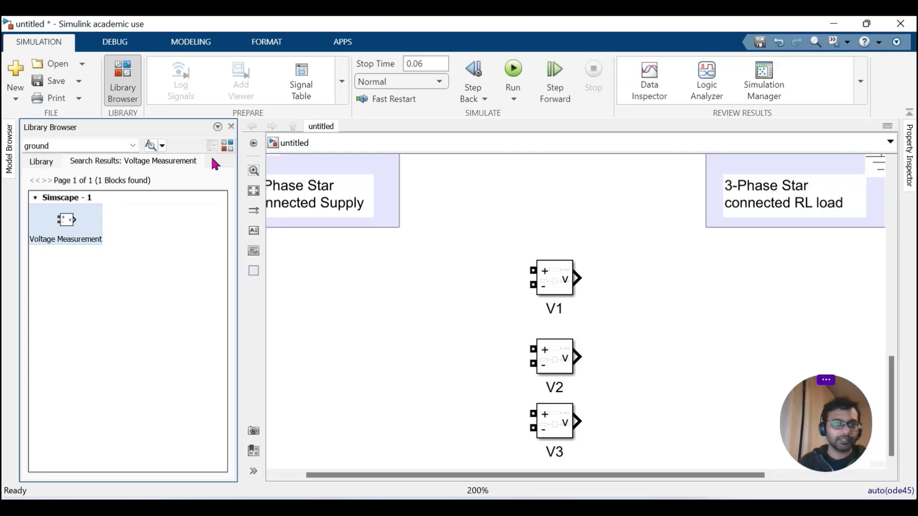
key("Return")
scroll(152, 289, "down", 3)
scroll(154, 294, "down", 5)
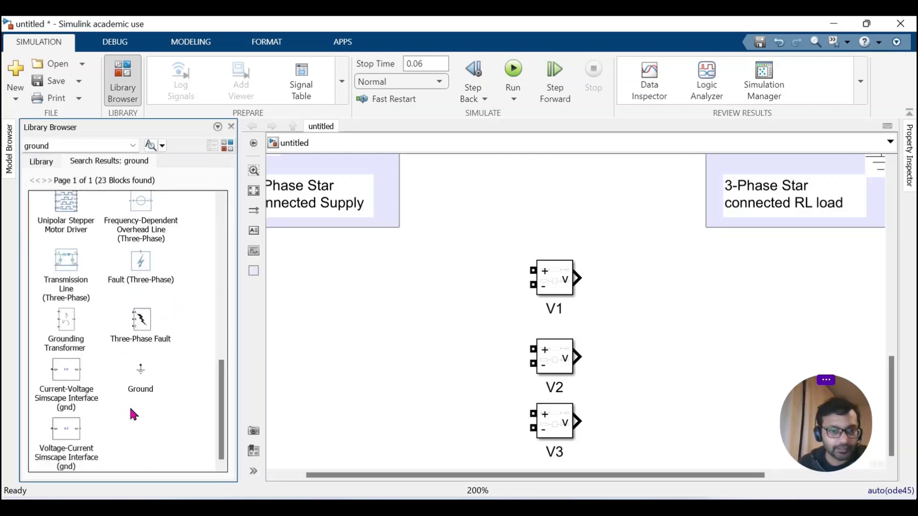
left_click_drag(140, 382, 503, 468)
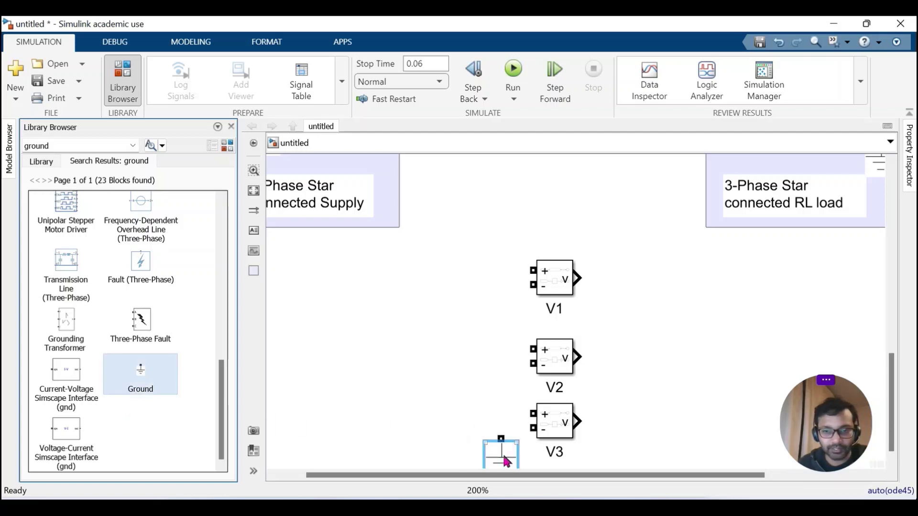
Wire the negative terminals of V3, V2 and V1 together to the new Ground block
left_click_drag(528, 432, 501, 438)
mouse_move(532, 364)
left_mouse_down()
mouse_move(509, 372)
mouse_move(502, 426)
left_mouse_up()
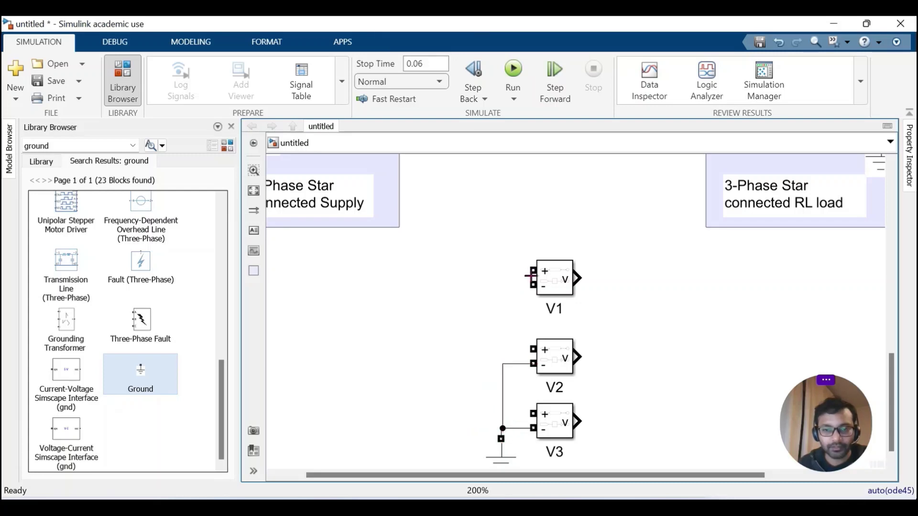
left_click_drag(533, 285, 506, 365)
Connect the positive terminals of V1, V2 and V3 to the first, second and third supply lines respectively, ahead of the current measurement blocks
mouse_move(877, 379)
scroll(892, 382, "up", 5)
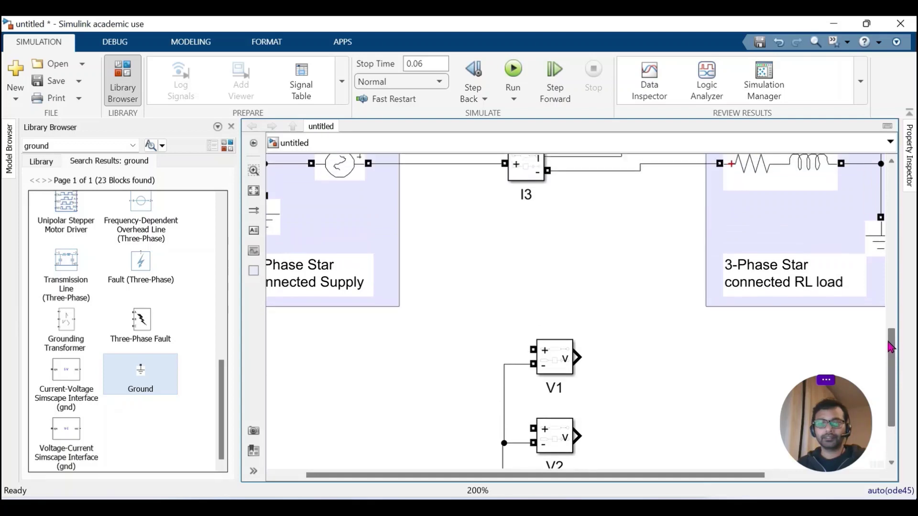
left_click(254, 190)
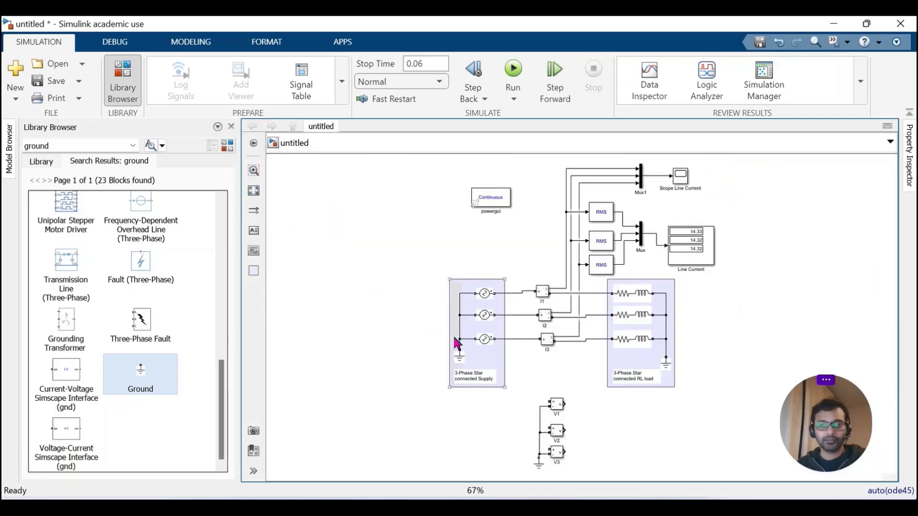
left_click(509, 340)
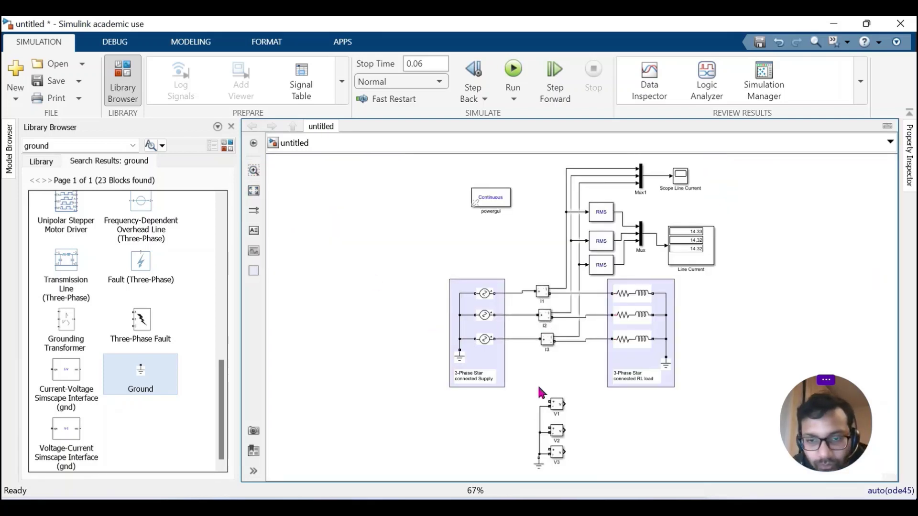
left_click_drag(547, 403, 518, 293)
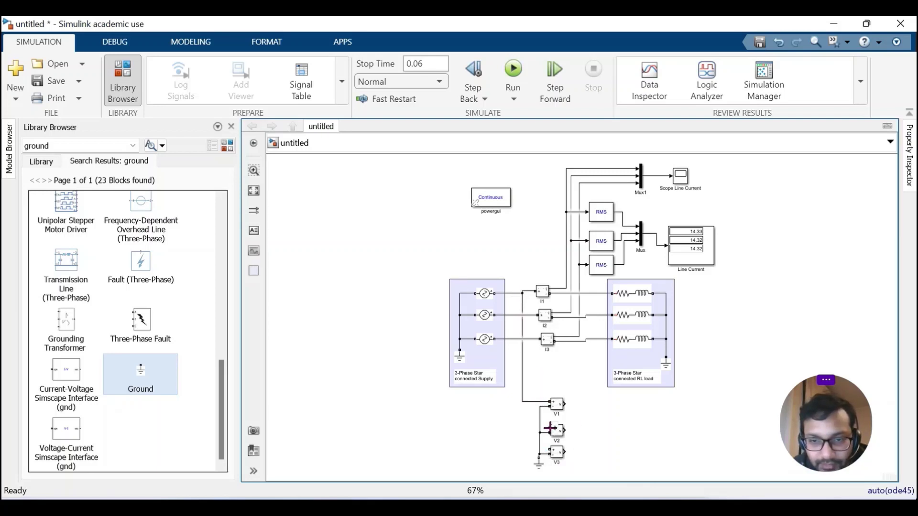
left_click_drag(550, 429, 526, 315)
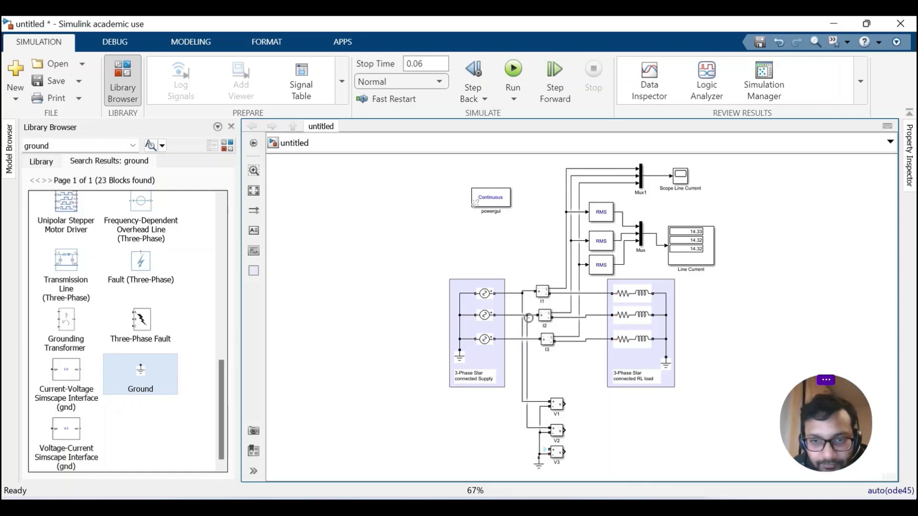
left_click_drag(550, 448, 532, 340)
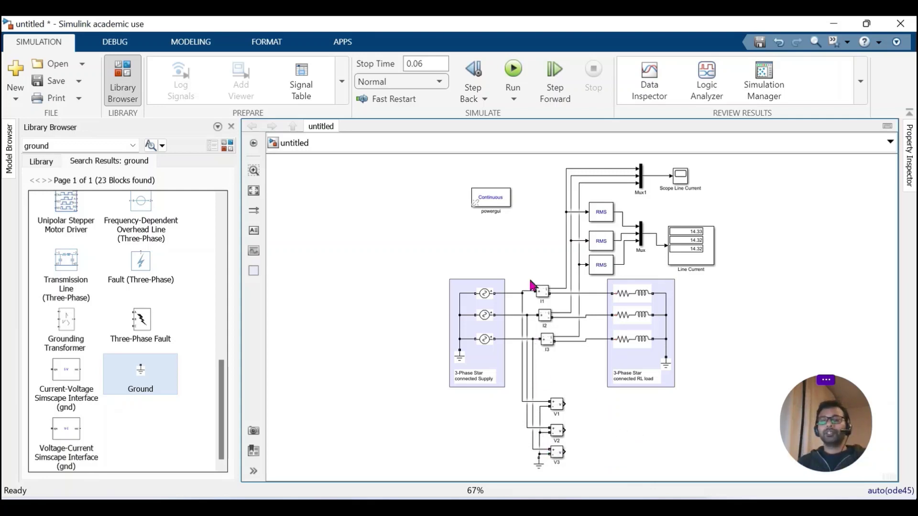
left_click(619, 386)
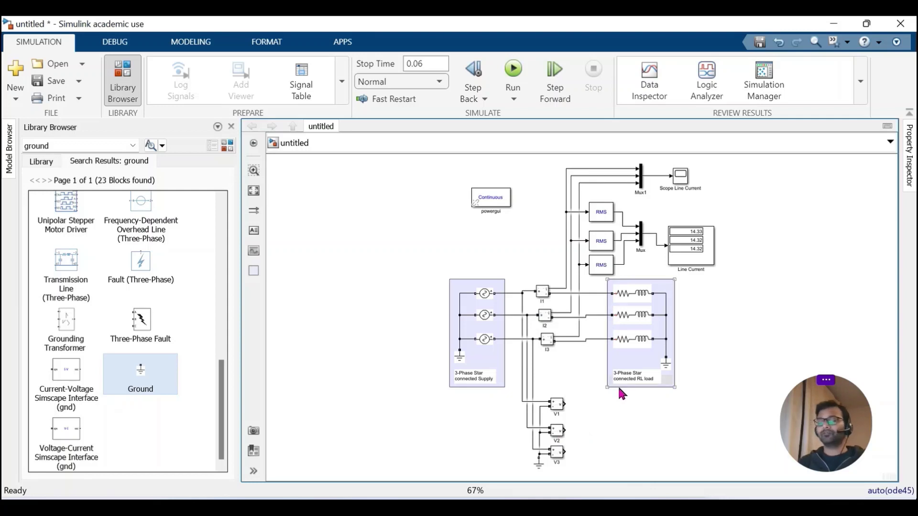
left_click(651, 407)
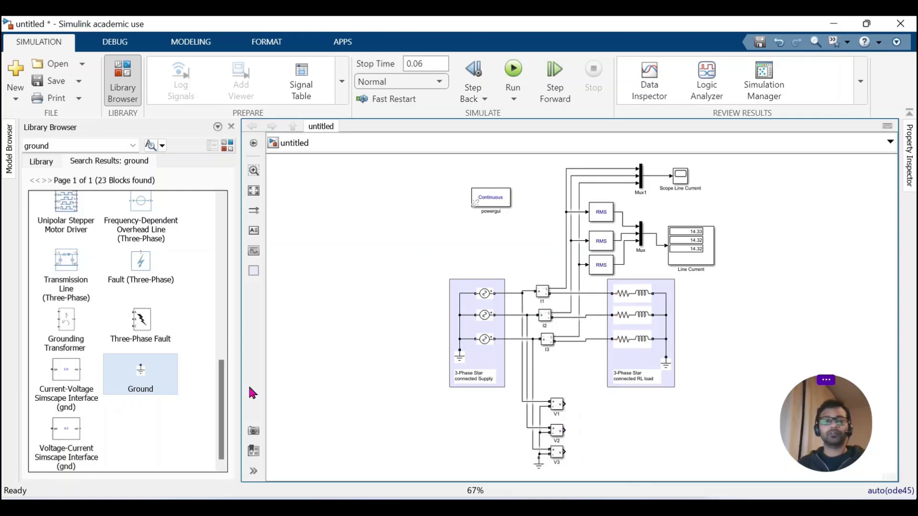
Search the library for True RMS and place an RMS block beside V1
double_click(62, 144)
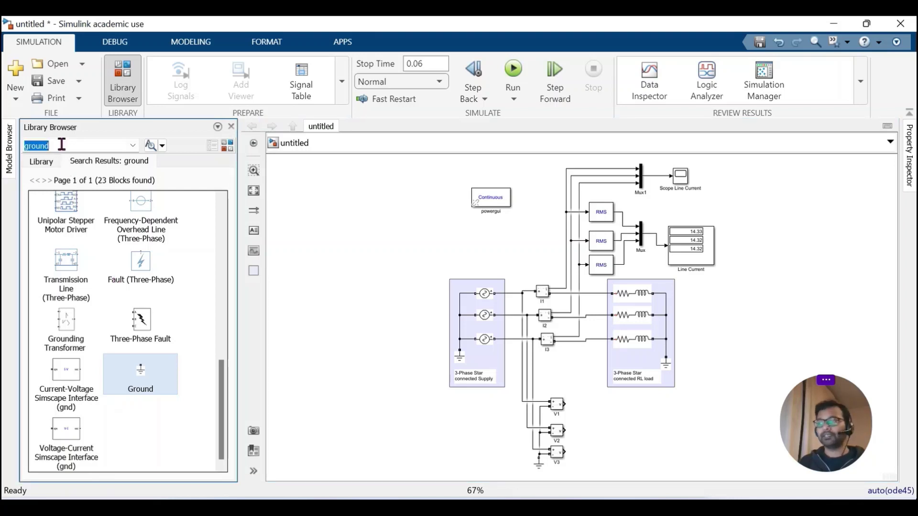
type("tru")
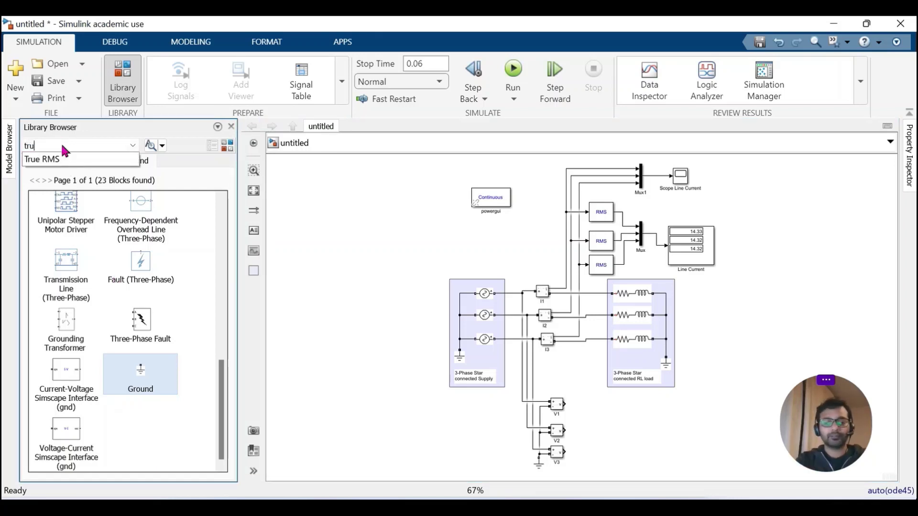
type("m")
key("BackSpace")
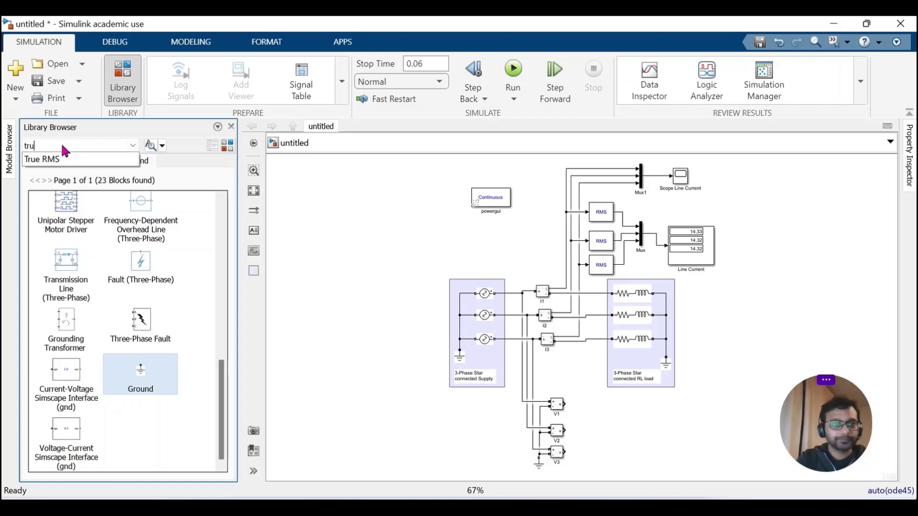
left_click(70, 161)
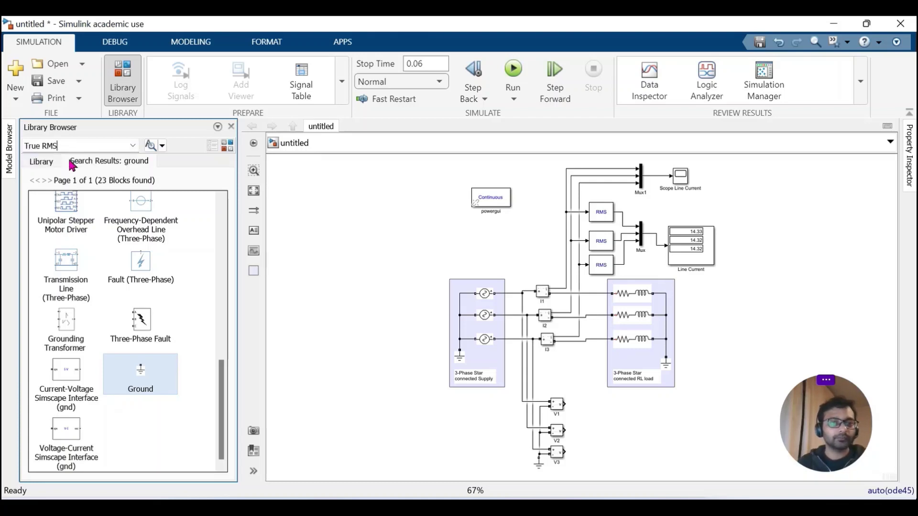
left_click_drag(46, 221, 613, 414)
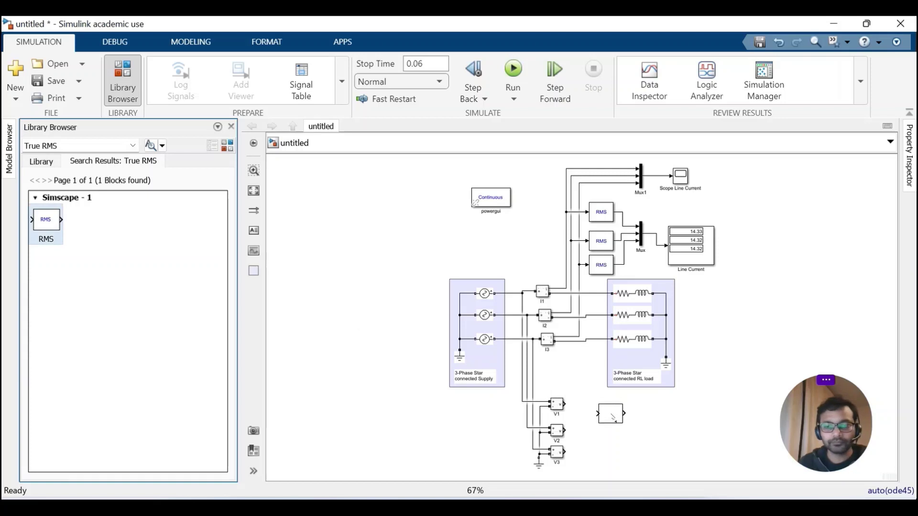
Set the new RMS block's fundamental frequency to 50 Hz and apply the change
double_click(613, 416)
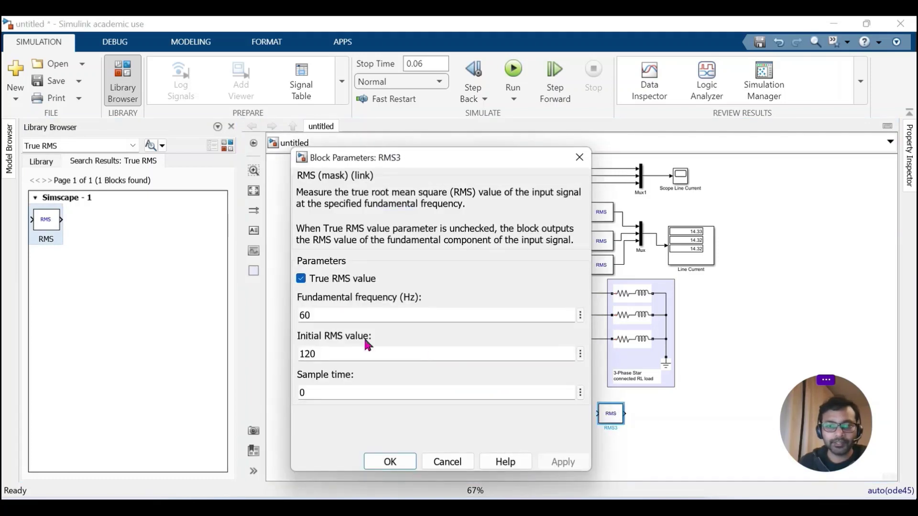
left_click(305, 316)
key("BackSpace")
type("5")
left_click(568, 465)
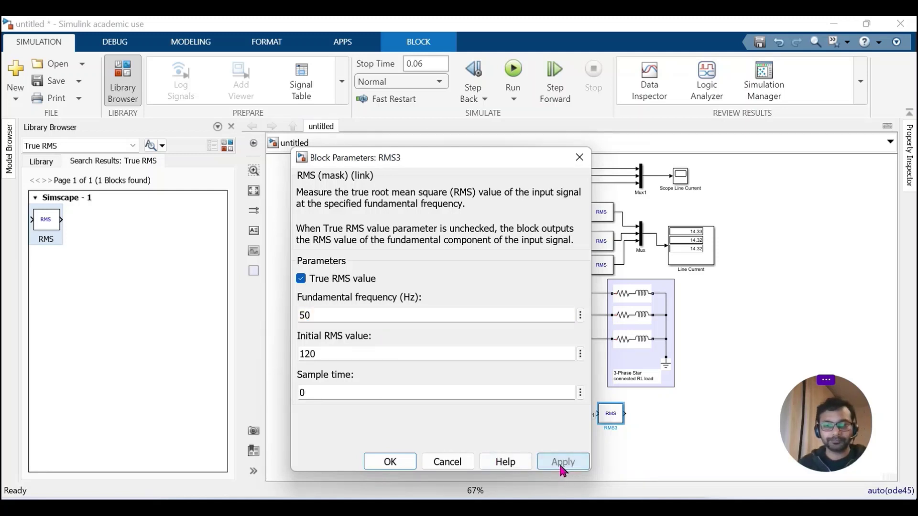
left_click(389, 461)
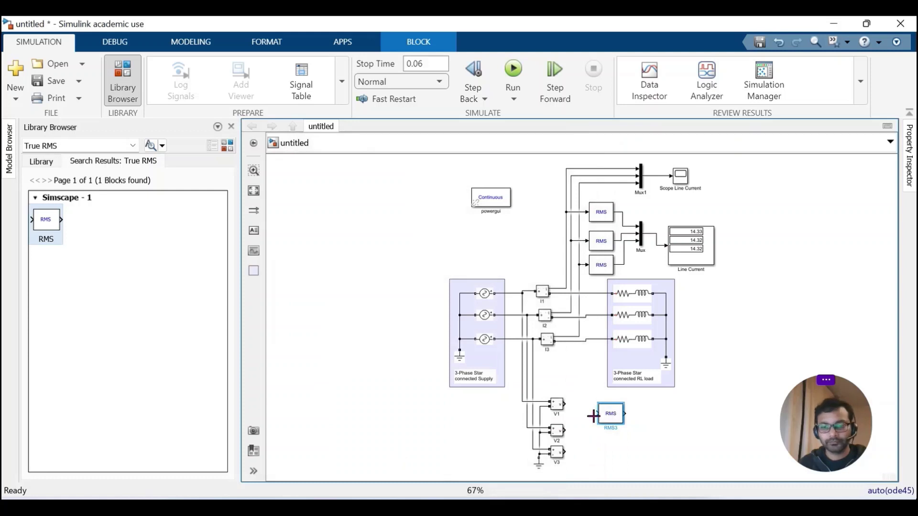
Connect V1's output to the RMS block, and add two copies below it fed by V2 and V3
left_click_drag(565, 405, 597, 413)
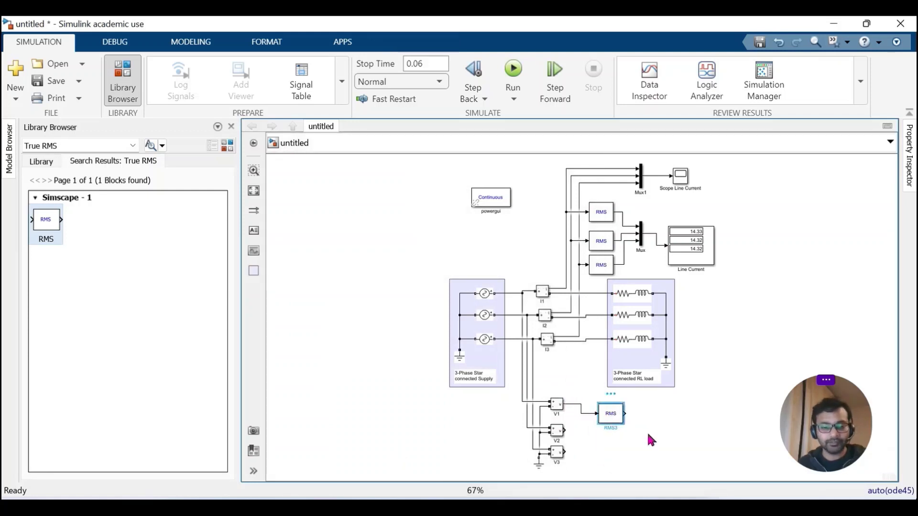
key("ctrl+v")
left_click_drag(676, 430, 614, 447)
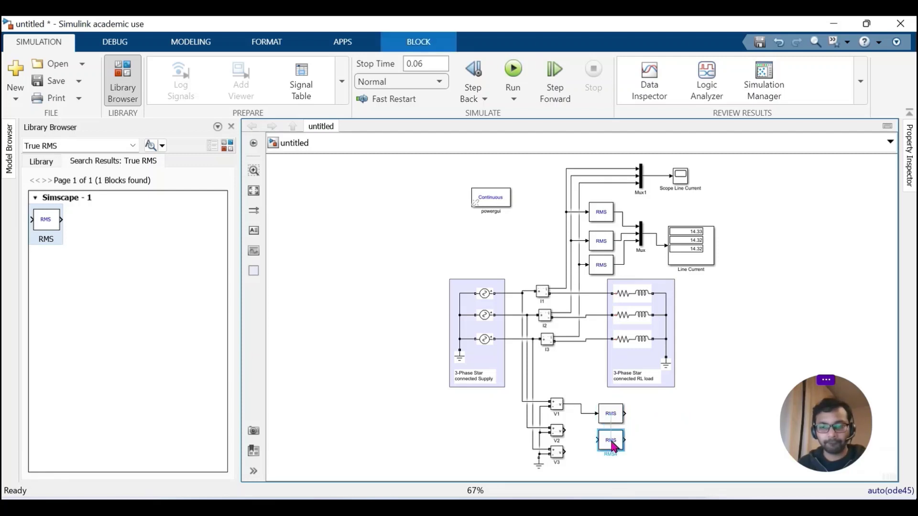
left_click(669, 437)
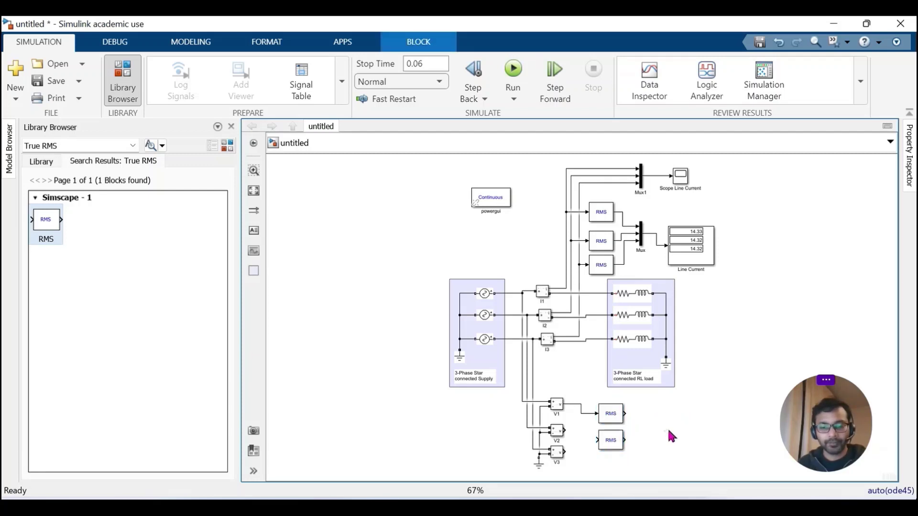
key("ctrl+v")
left_click_drag(675, 436, 610, 471)
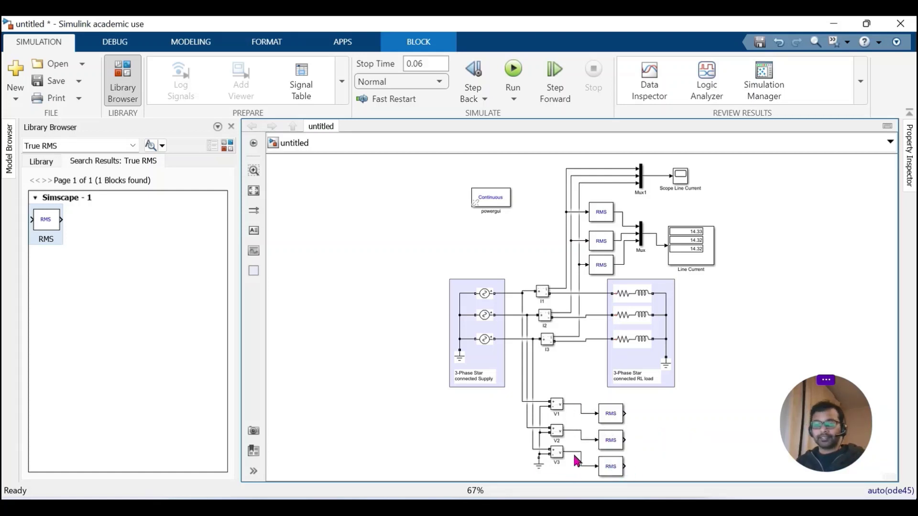
Search the library for Mux and place a Mux block beside the three voltage RMS blocks
left_click(675, 433)
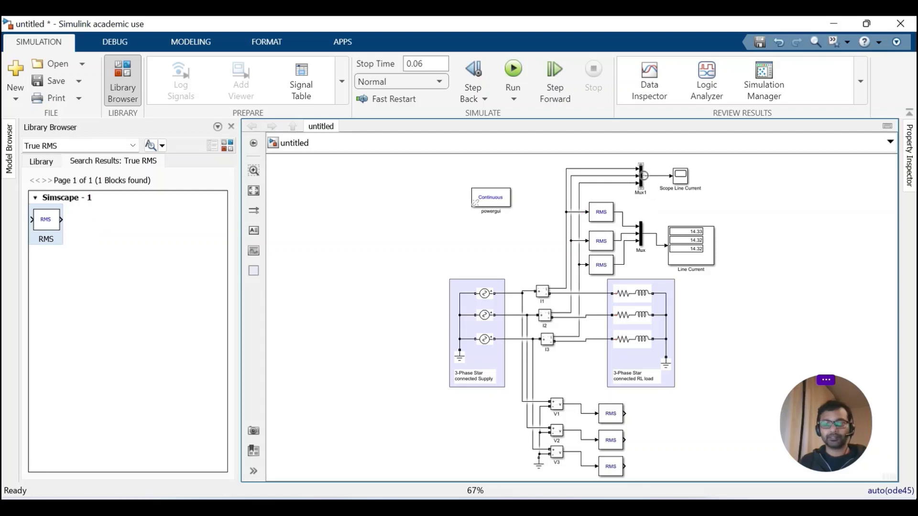
left_click(79, 145)
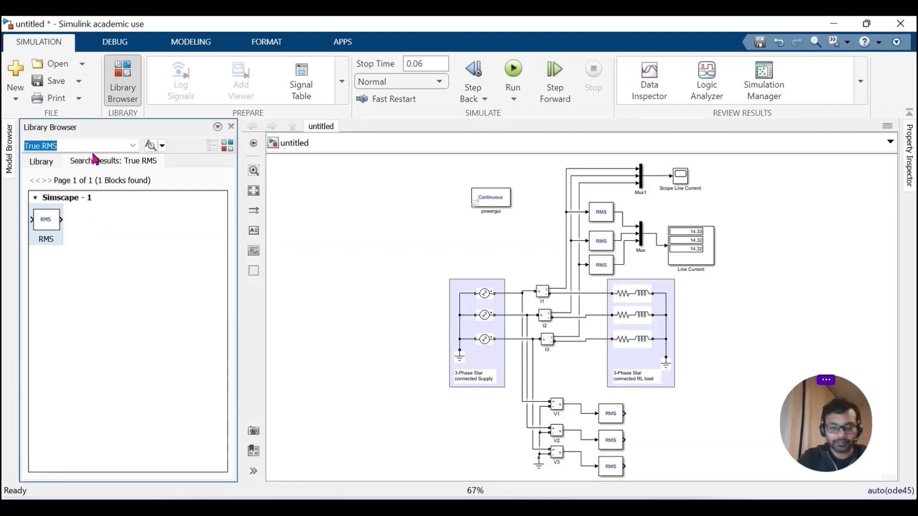
type("Mux")
left_click(96, 159)
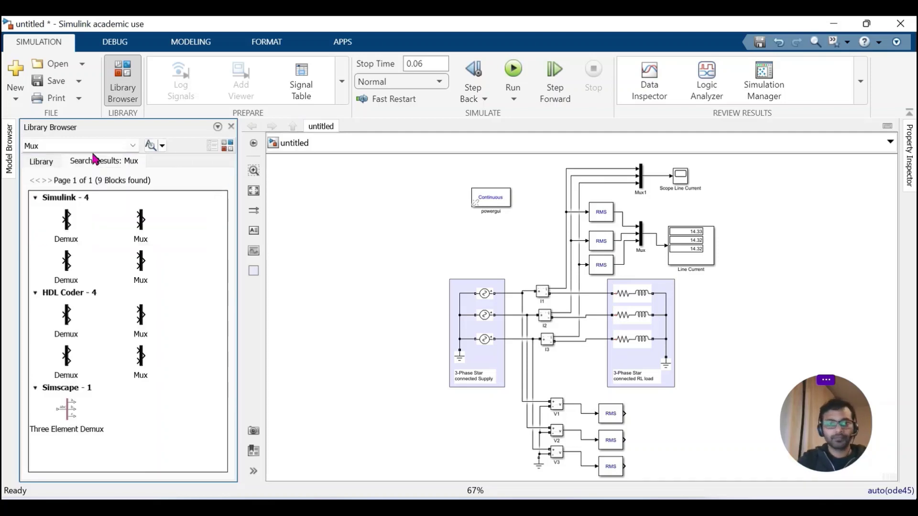
left_click_drag(140, 224, 683, 438)
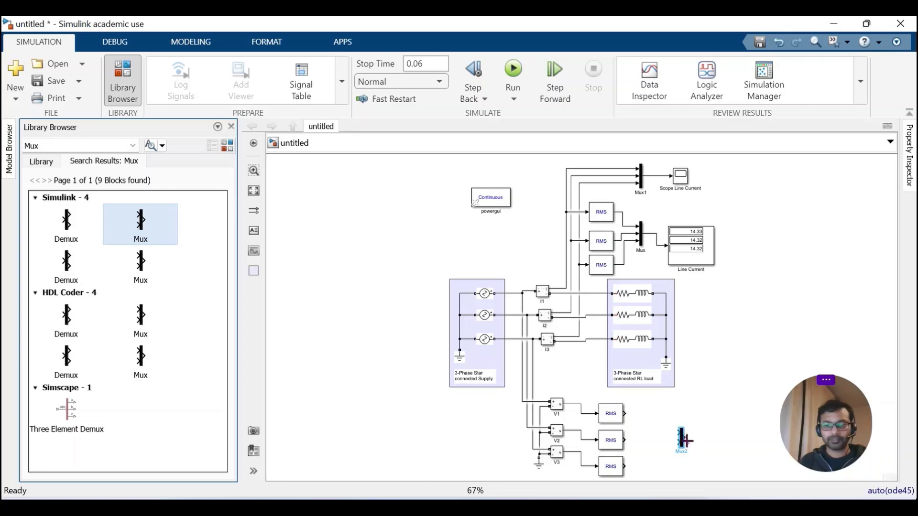
Set the new Mux block's number of inputs to 3 and apply the change
double_click(681, 438)
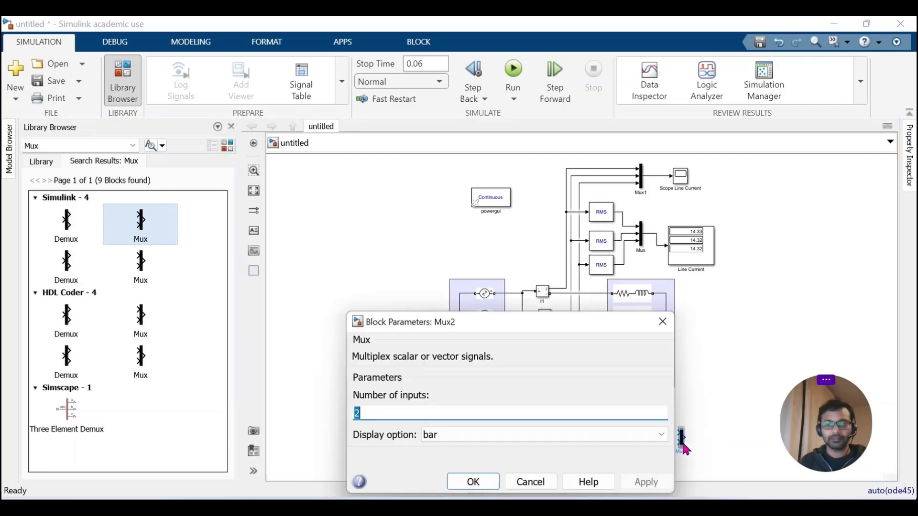
type("3")
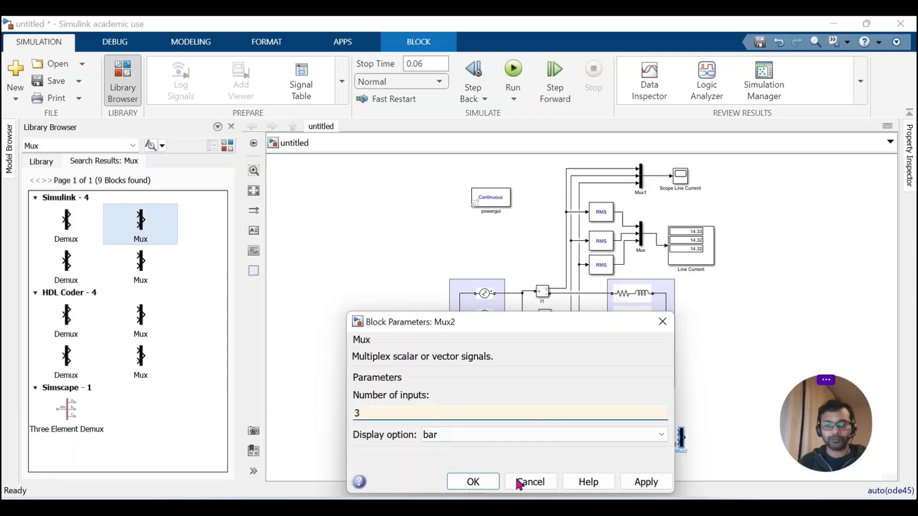
left_click(632, 487)
left_click(473, 484)
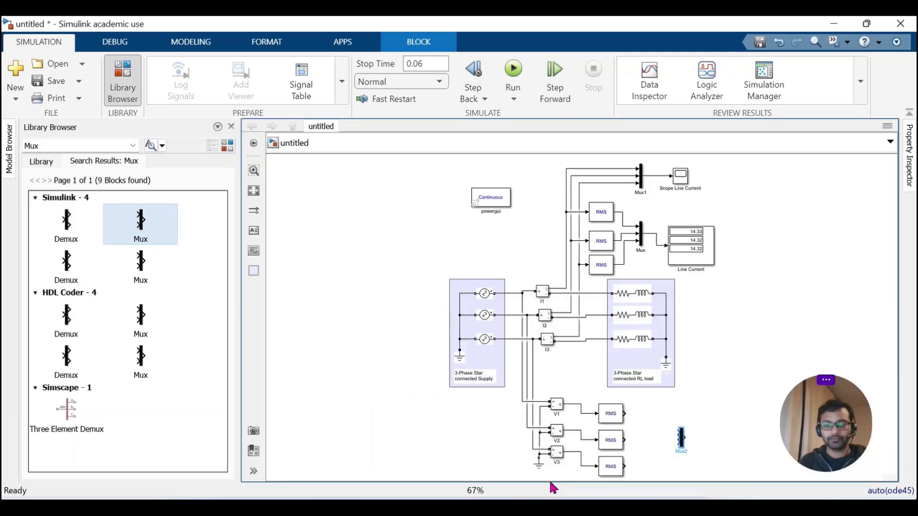
Connect the outputs of the three voltage RMS blocks to the new Mux's first, second and third inputs in order
left_click(679, 446)
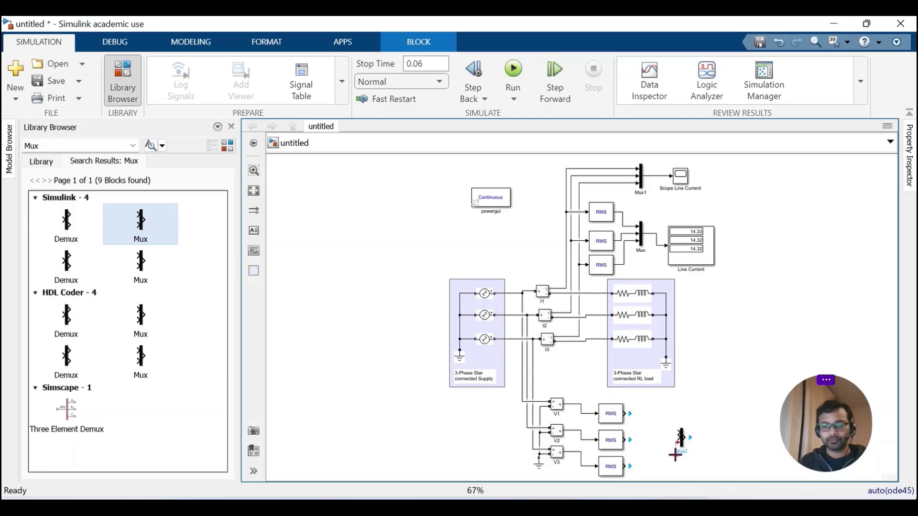
left_click(714, 447)
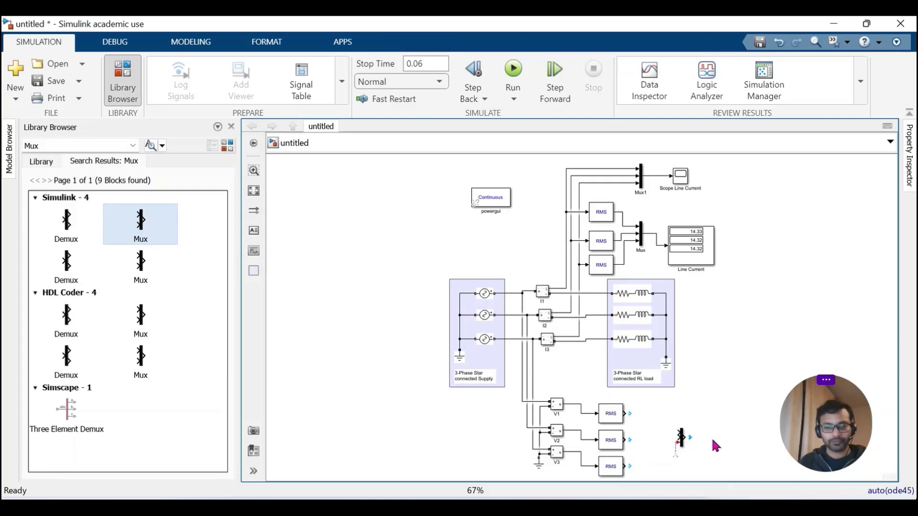
left_click(679, 446)
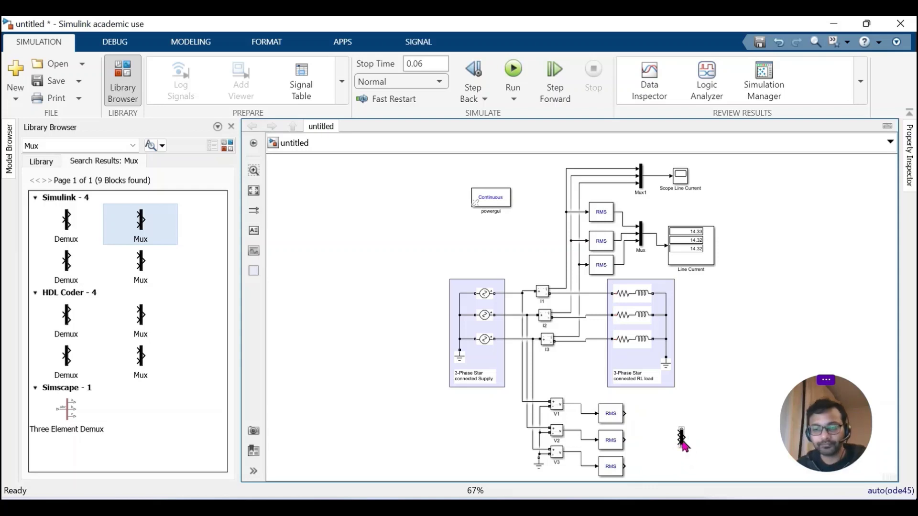
scroll(680, 438, "up", 5)
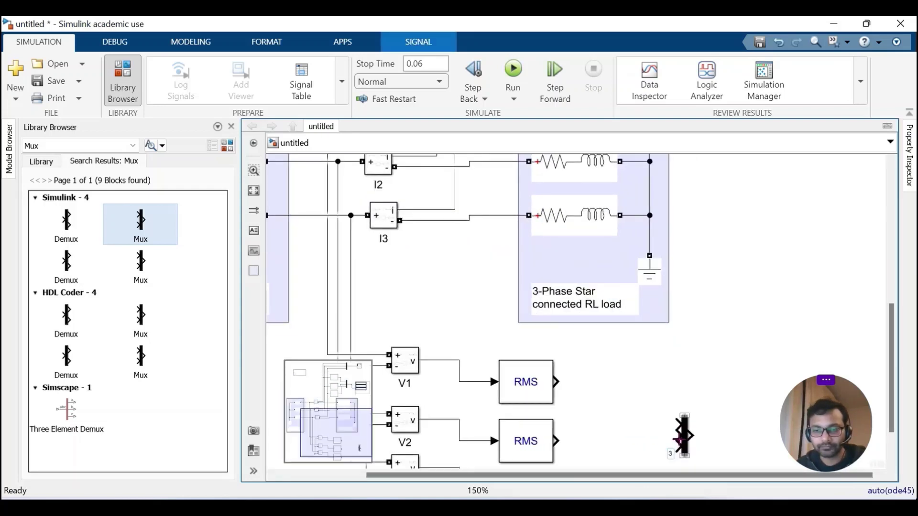
left_click_drag(890, 349, 890, 375)
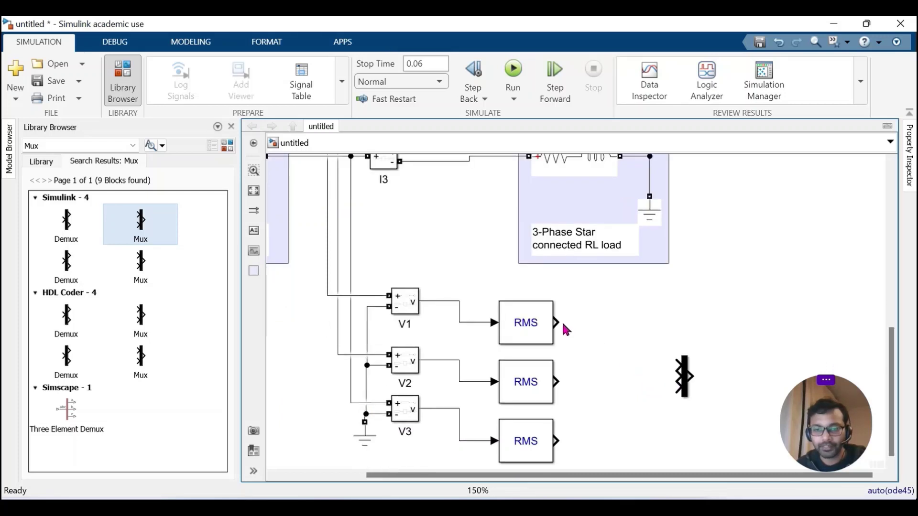
left_click_drag(557, 322, 674, 366)
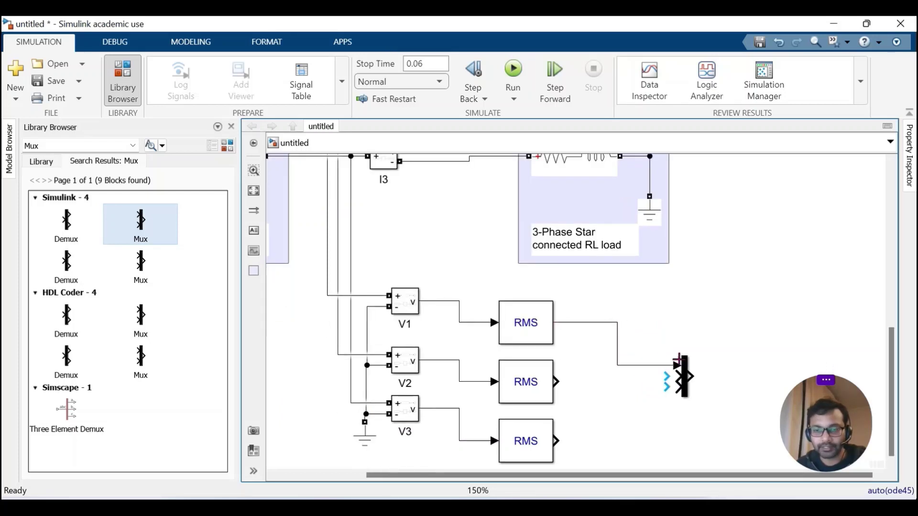
left_click_drag(561, 381, 684, 377)
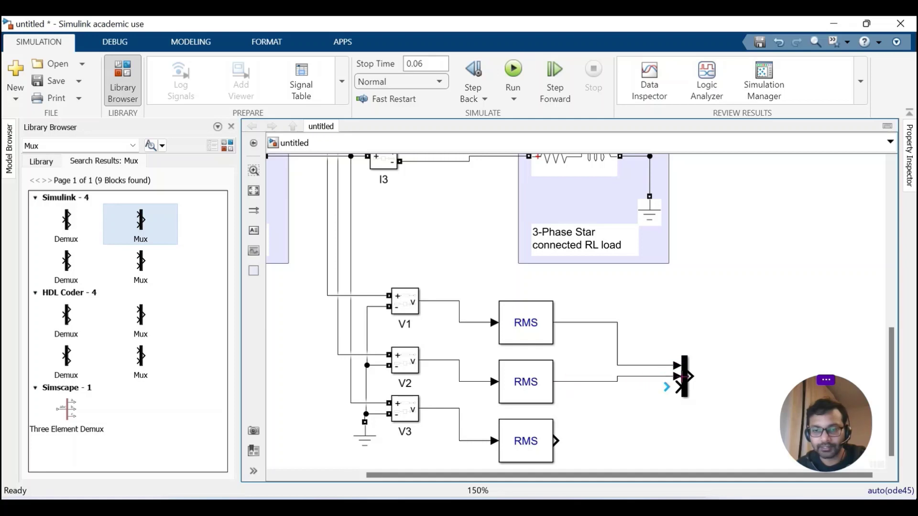
left_click_drag(556, 440, 674, 388)
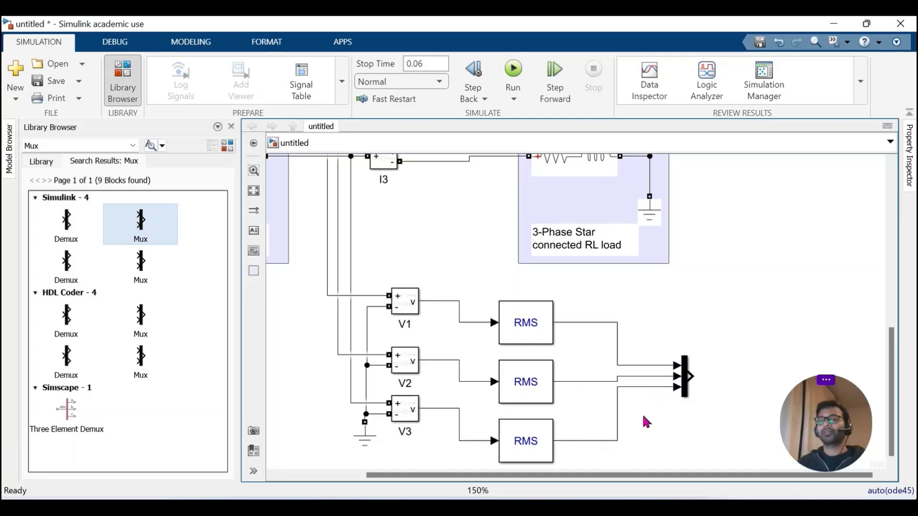
Search the library for Display, place a Display block beside the new Mux and connect the Mux output to it
left_click(100, 147)
type("dis")
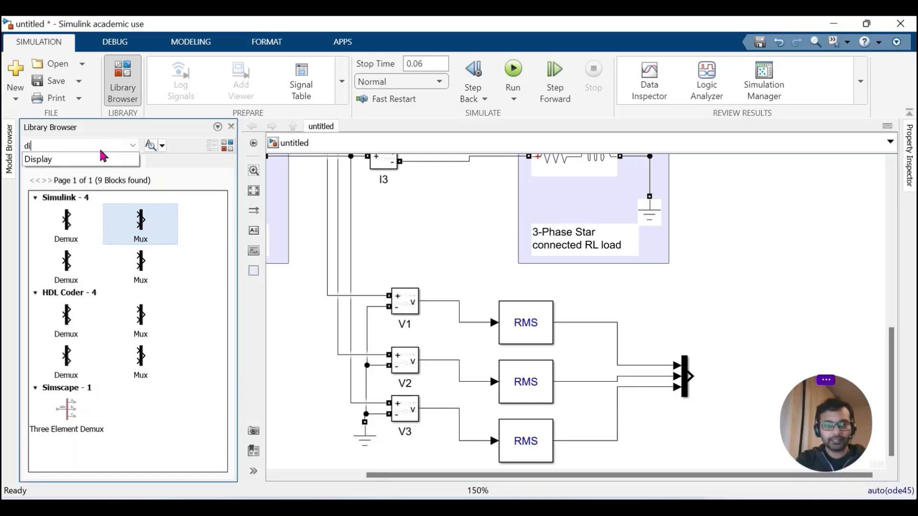
left_click(76, 161)
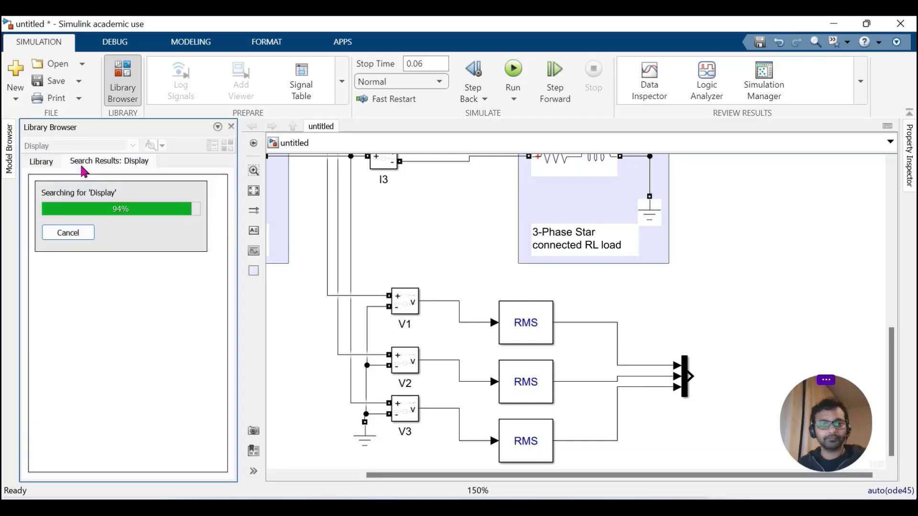
scroll(117, 283, "down", 8)
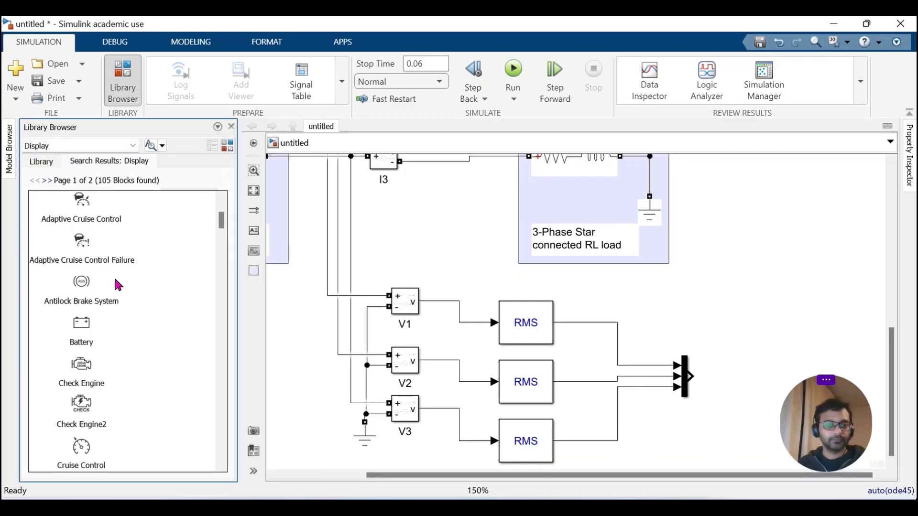
scroll(119, 285, "down", 20)
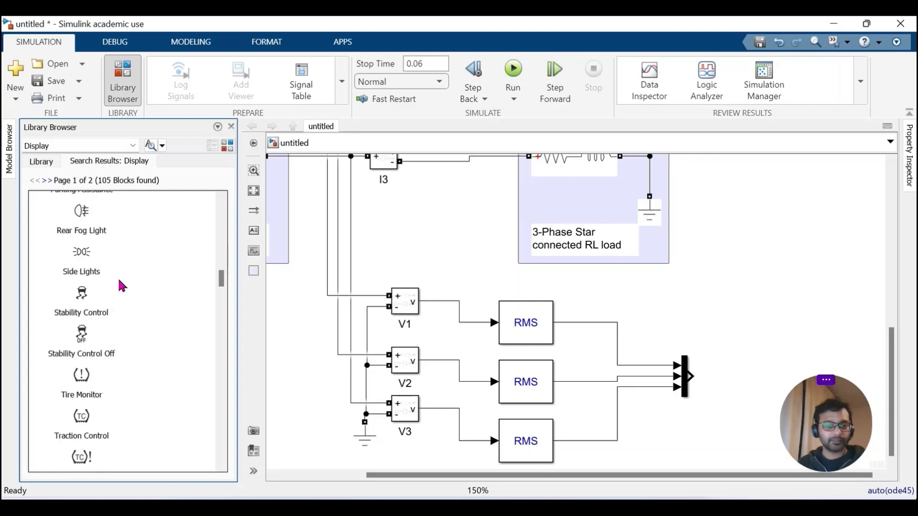
scroll(120, 285, "down", 20)
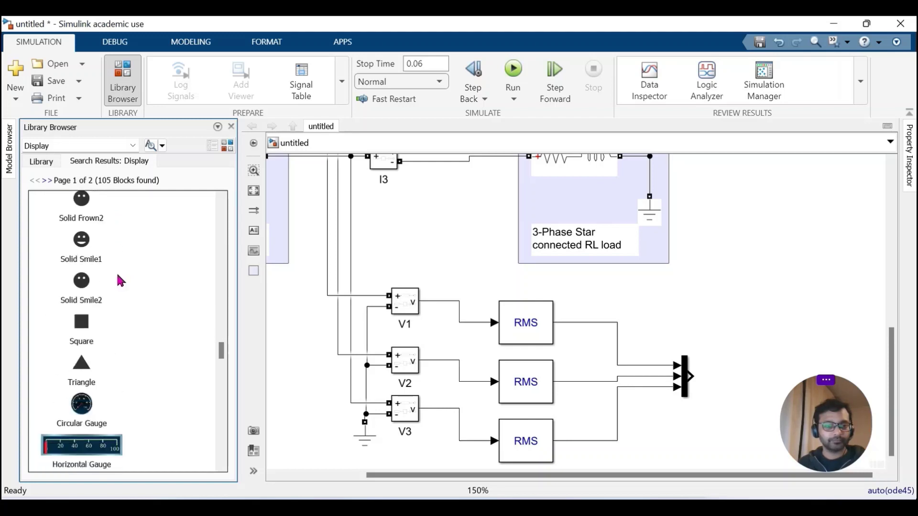
scroll(121, 281, "down", 5)
scroll(120, 277, "down", 10)
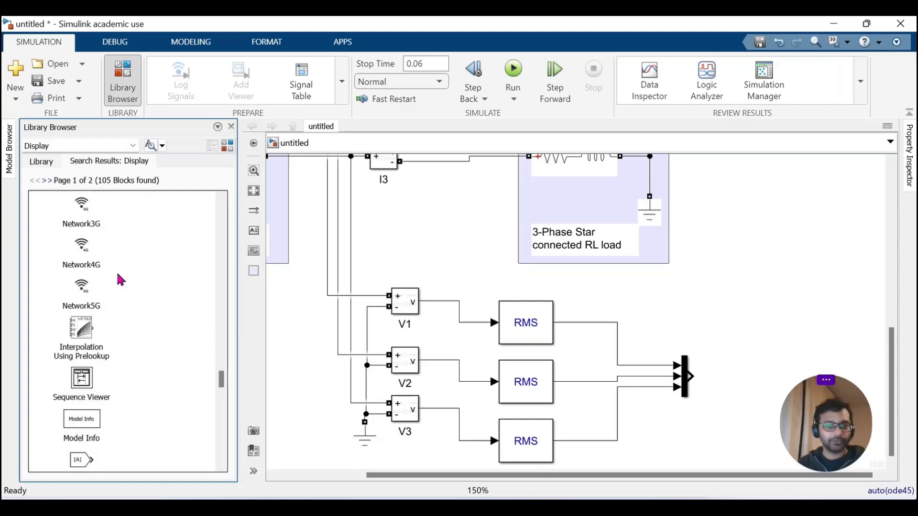
left_click_drag(87, 381, 784, 377)
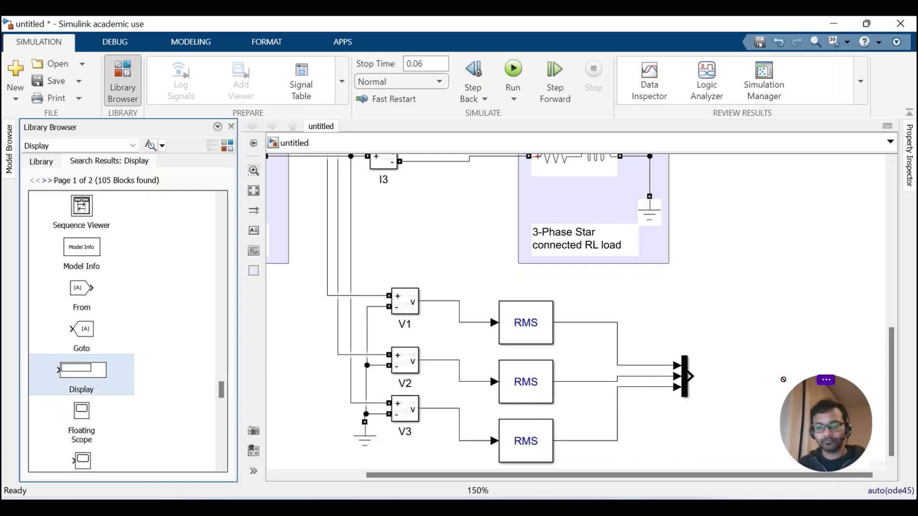
left_click_drag(691, 376, 729, 370)
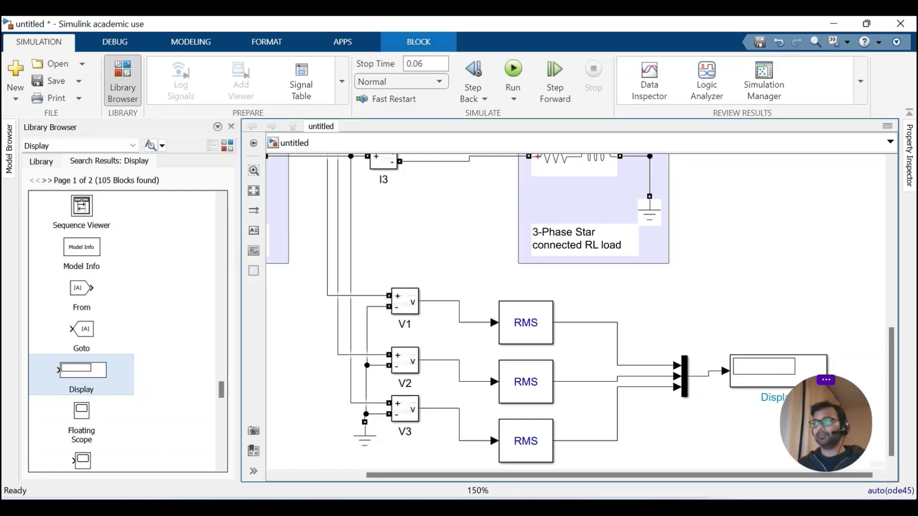
key("Escape")
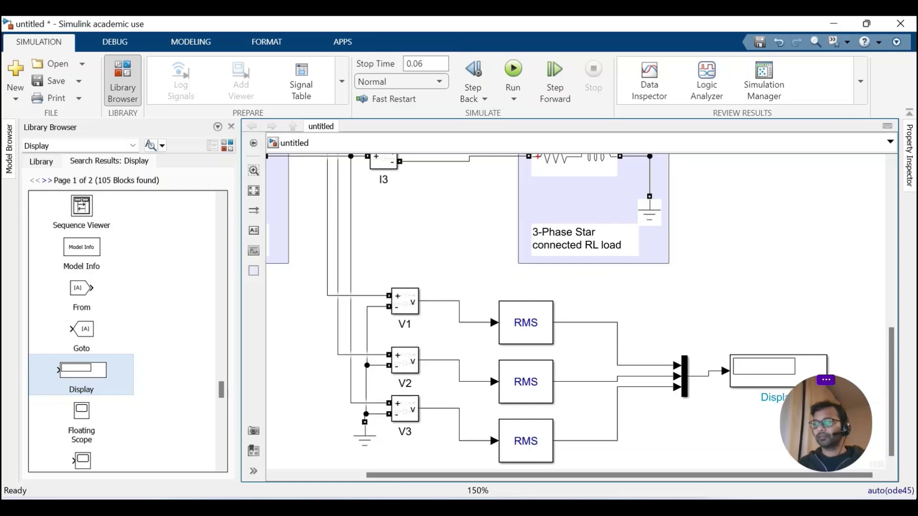
Run the simulation and inspect the RMS values on the Line Current display
left_click(253, 191)
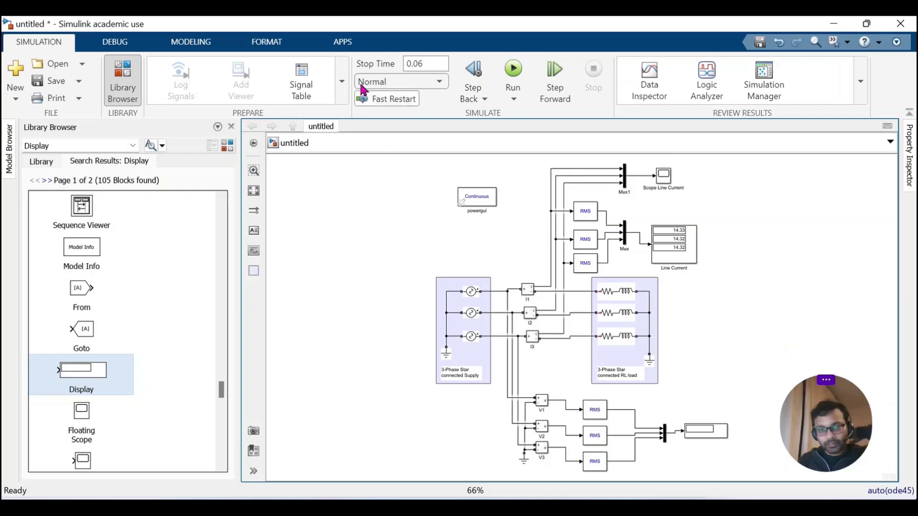
left_click(513, 69)
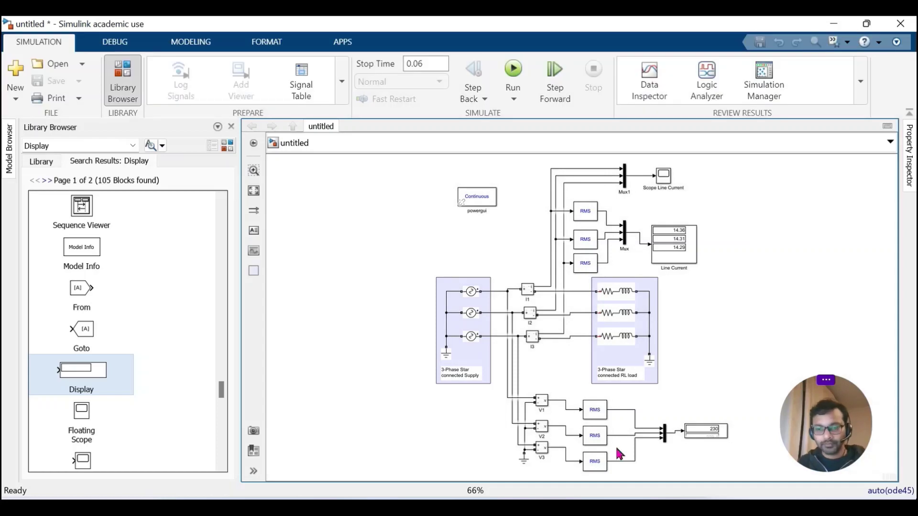
left_click(687, 249)
scroll(686, 248, "up", 2)
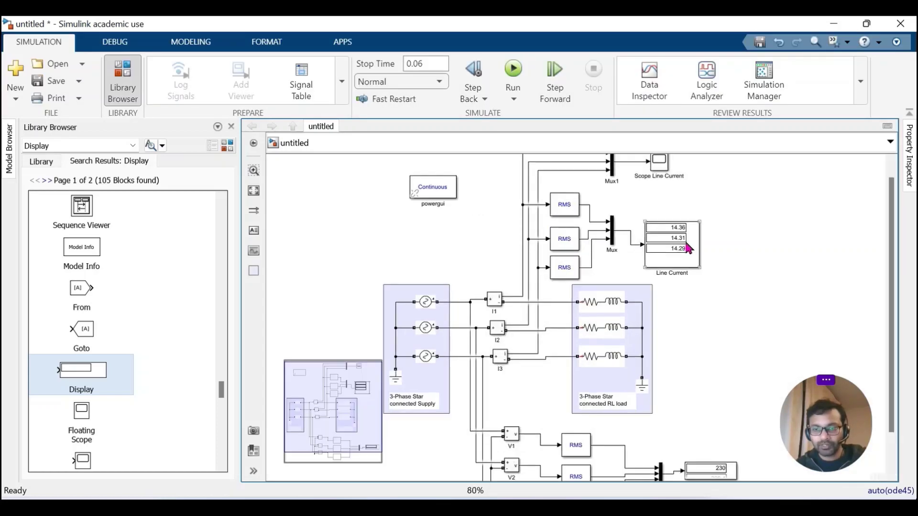
Enlarge the phase voltage Display block vertically so that all three RMS values fit inside it
left_click_drag(891, 310, 891, 348)
scroll(715, 445, "up", 8)
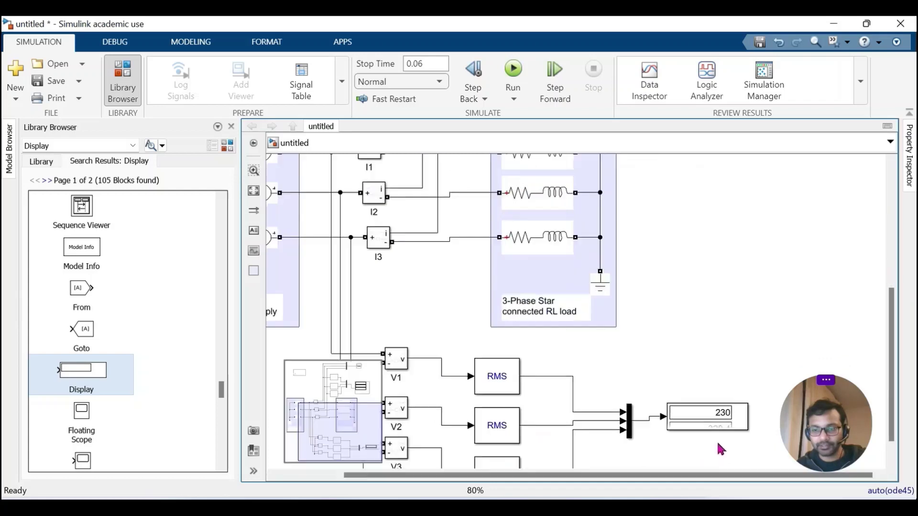
left_click(751, 414)
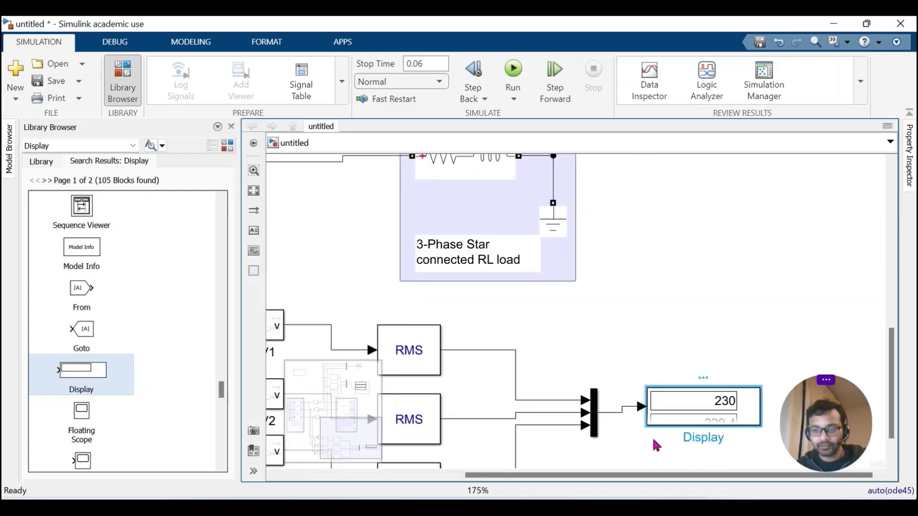
left_click_drag(755, 424, 757, 449)
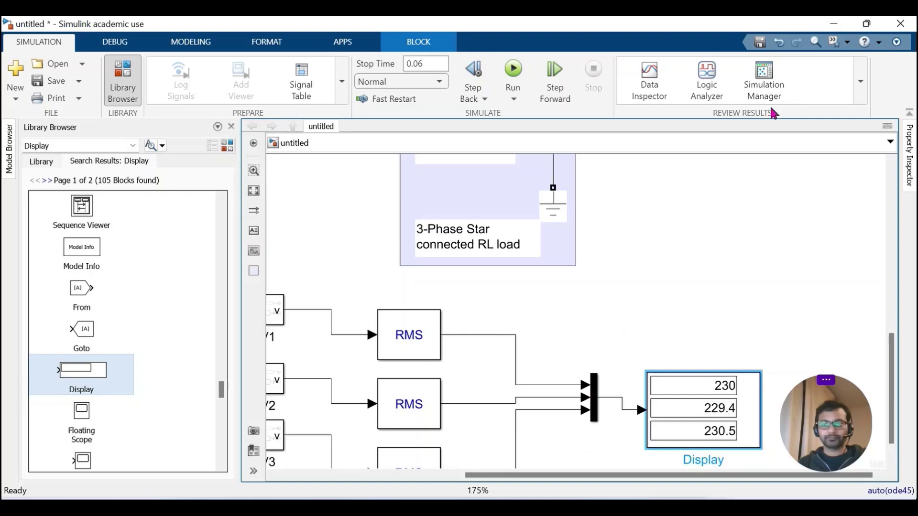
left_click(254, 192)
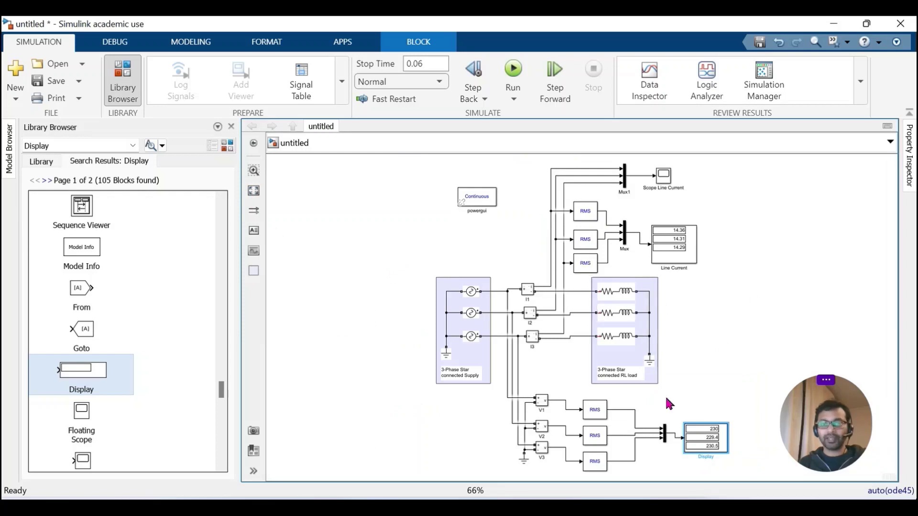
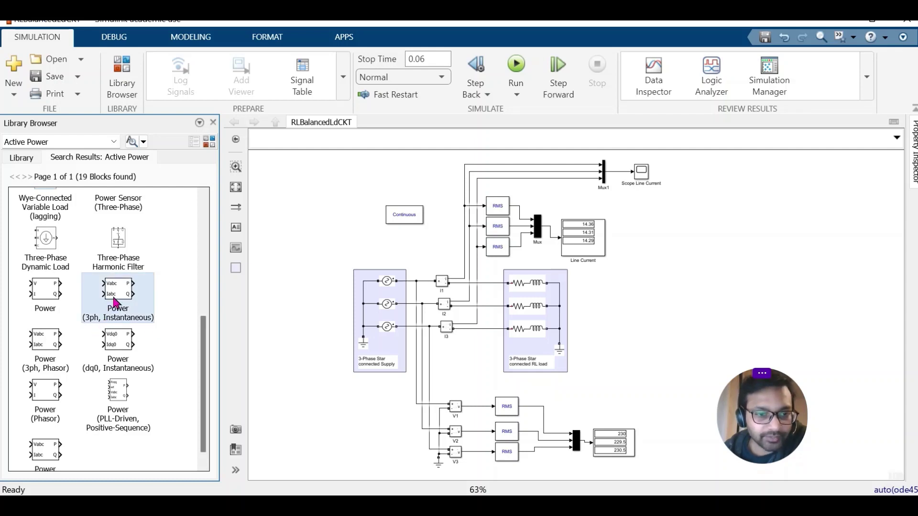
Place a Power (3ph, Instantaneous) block to the right of the RL load and make its block name permanently shown
left_click_drag(166, 298, 692, 315)
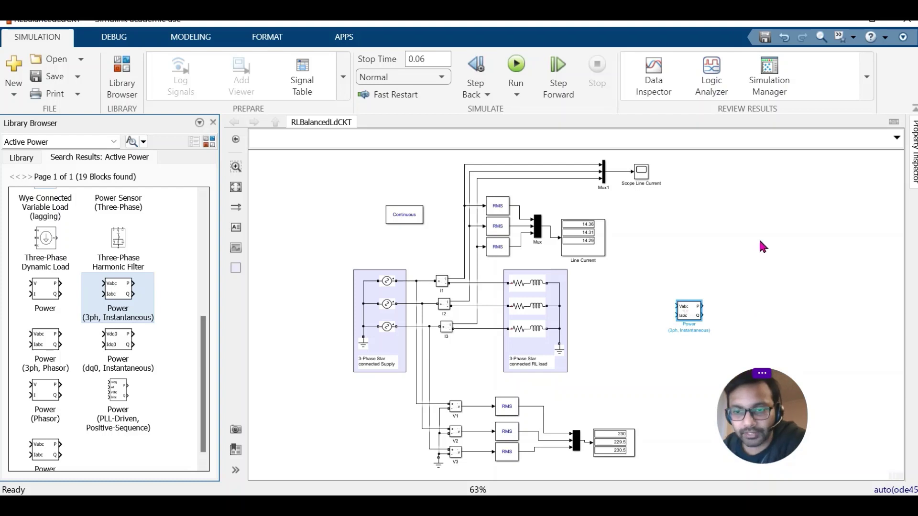
left_click(690, 317)
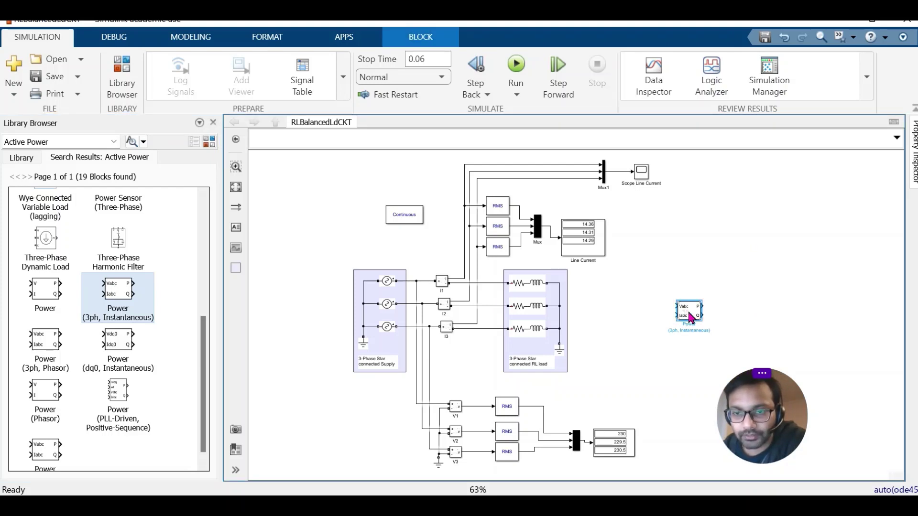
right_click(689, 316)
mouse_move(722, 205)
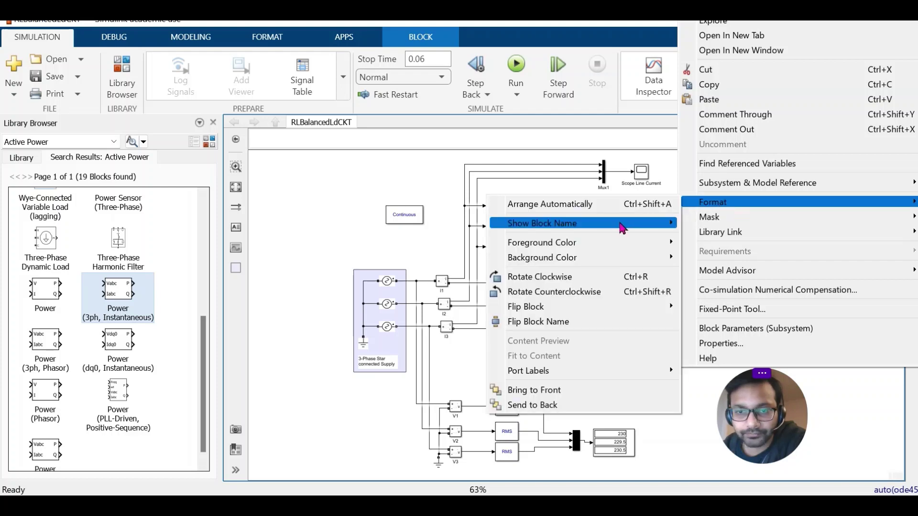
left_click(616, 225)
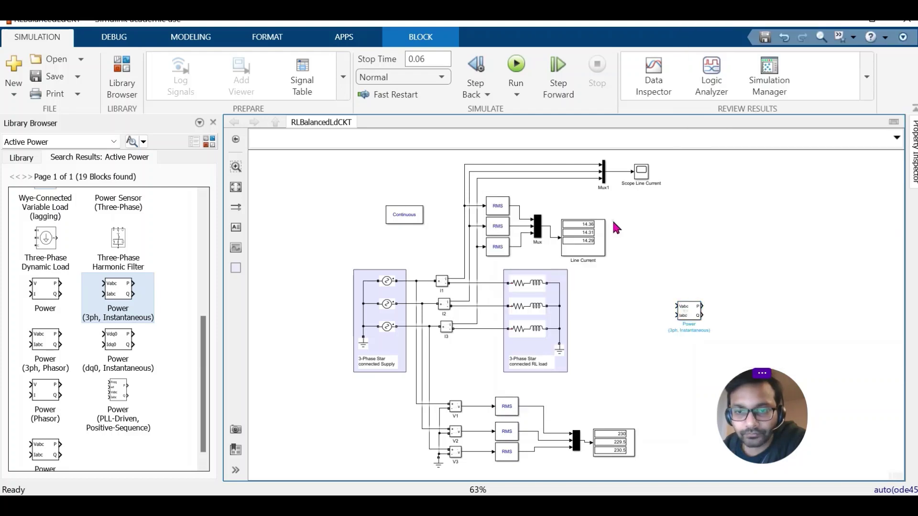
right_click(688, 313)
mouse_move(733, 210)
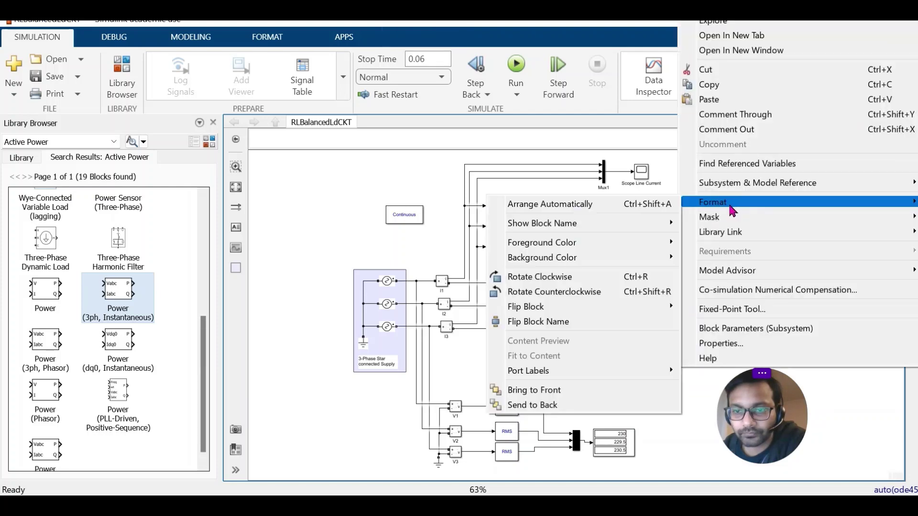
mouse_move(655, 223)
left_click(705, 253)
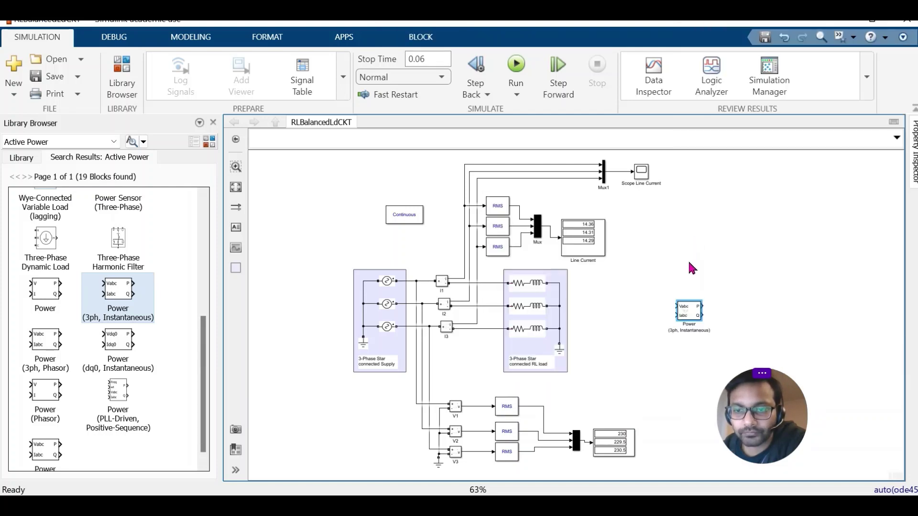
left_click(693, 316)
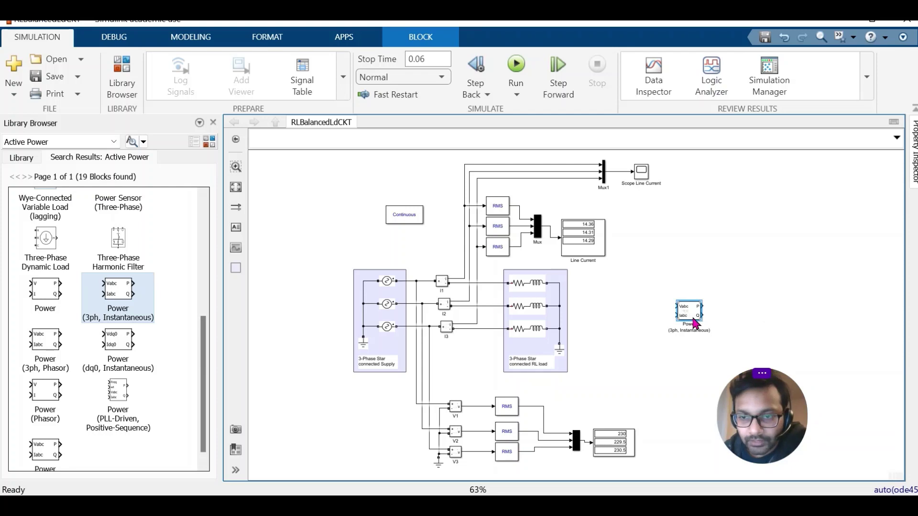
Connect the Iabc input of the Power block to the line current Mux output feeding Scope Line Current
scroll(694, 320, "up", 5)
scroll(696, 324, "up", 1)
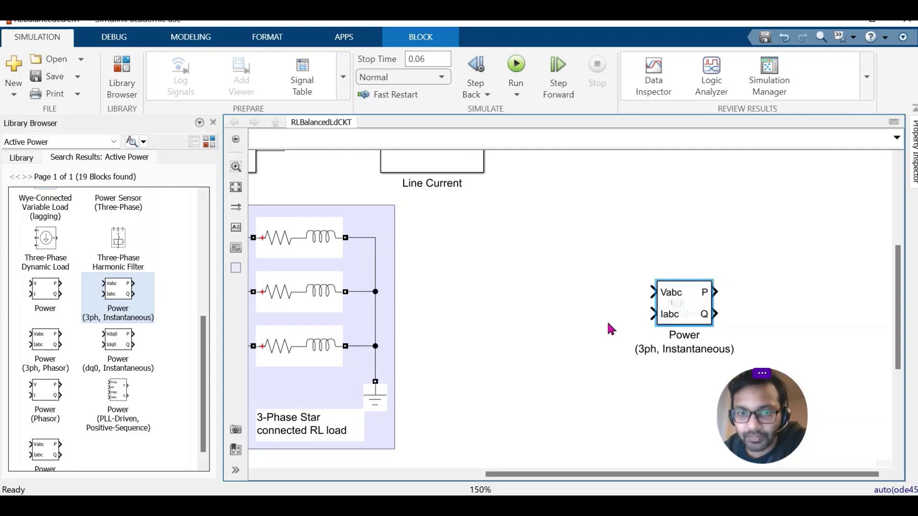
scroll(611, 329, "down", 2)
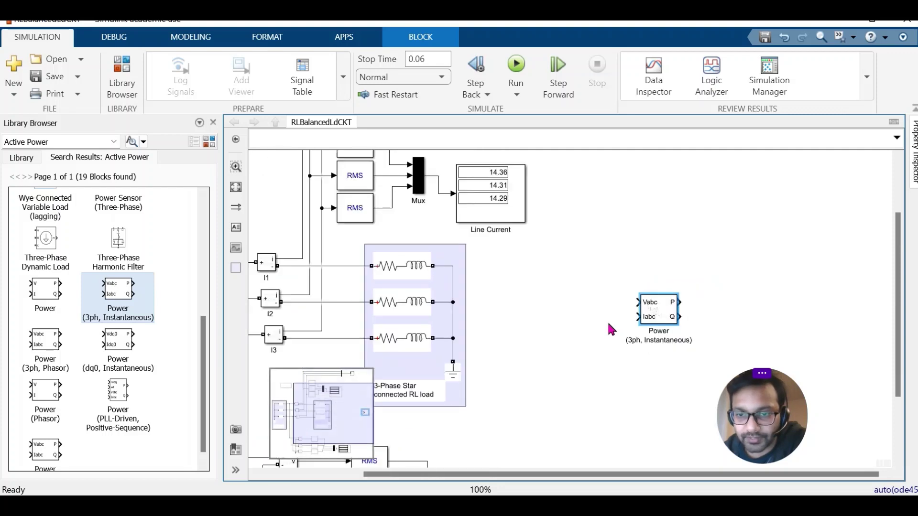
scroll(611, 329, "down", 1)
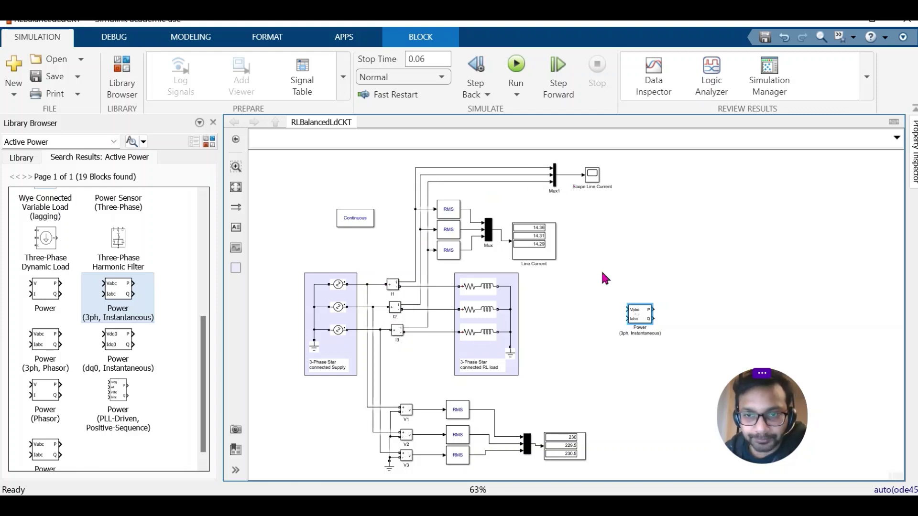
mouse_move(626, 323)
left_mouse_down()
mouse_move(597, 311)
mouse_move(565, 174)
left_mouse_up()
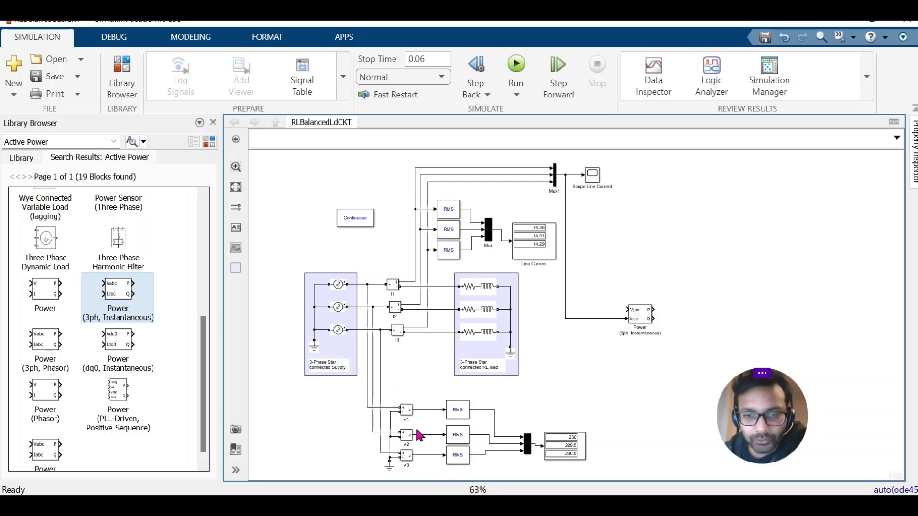
Search the library for Mux, place a Mux block above the phase voltage display and set its number of inputs to 3
left_click(64, 143)
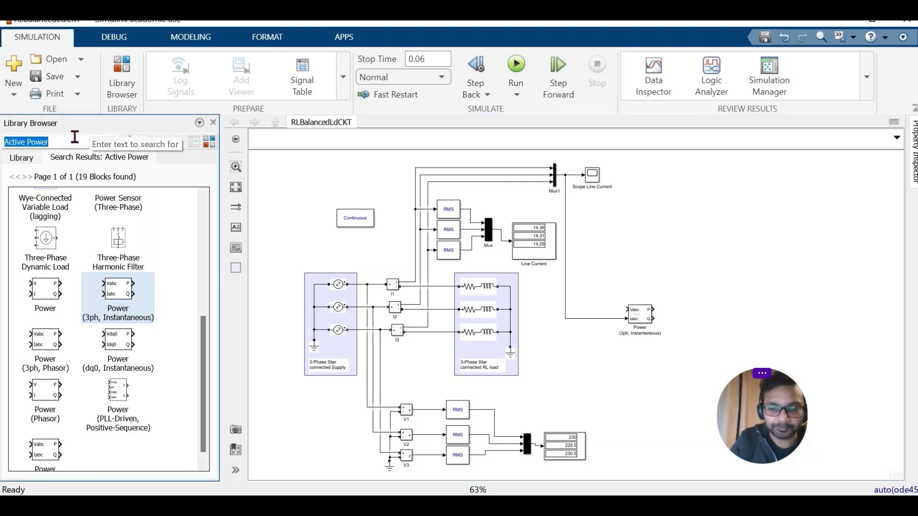
type("Mux")
key("Return")
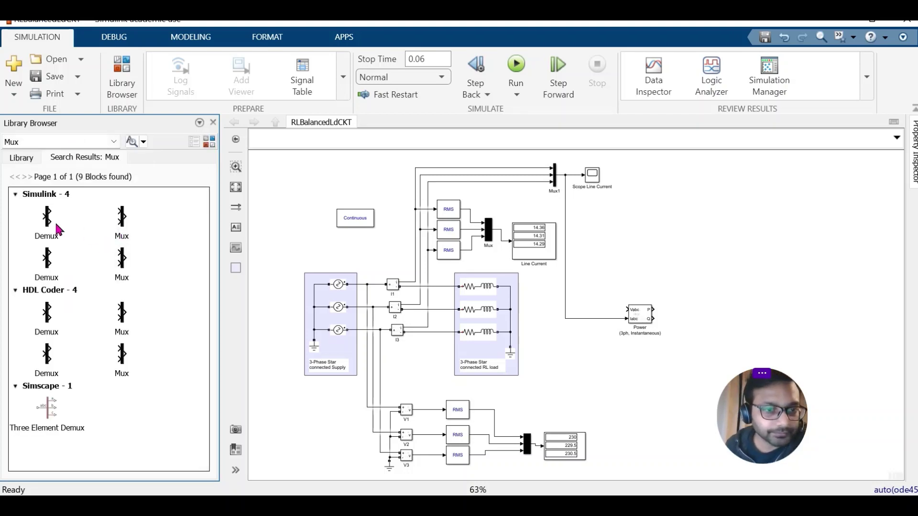
left_click_drag(120, 225, 569, 405)
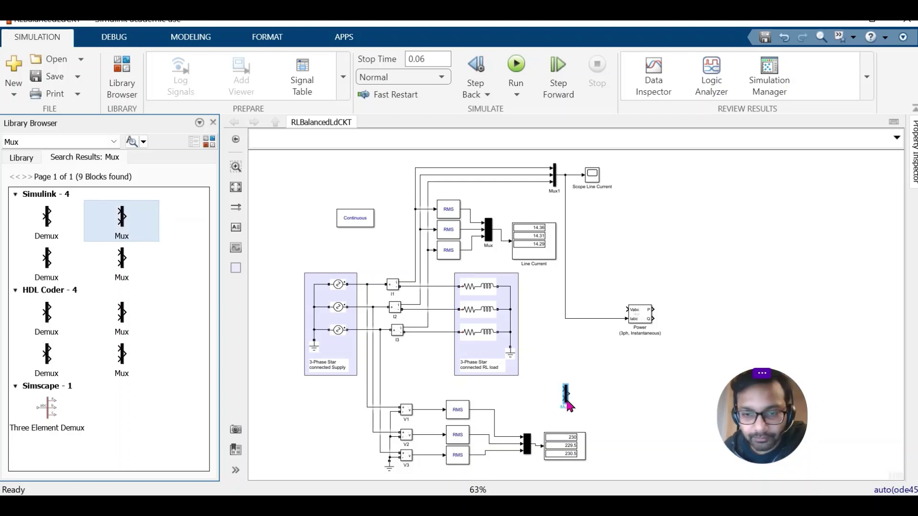
double_click(566, 397)
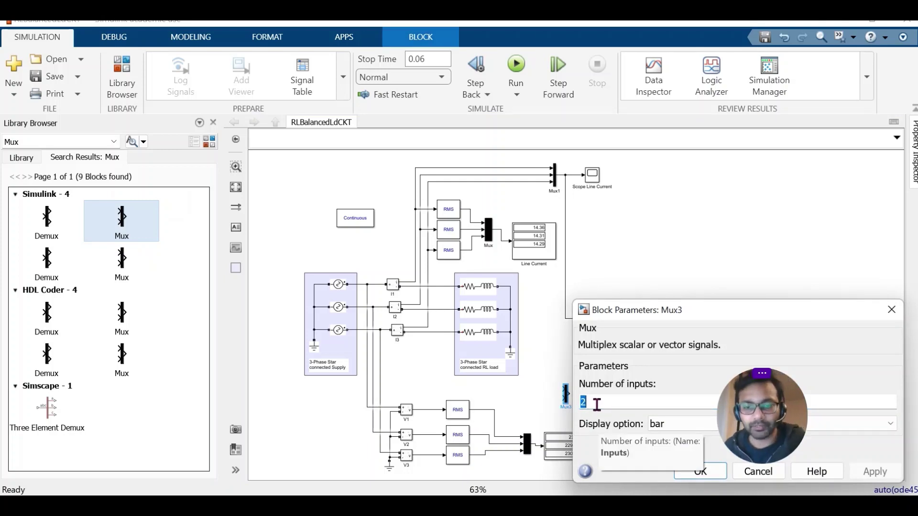
type("3")
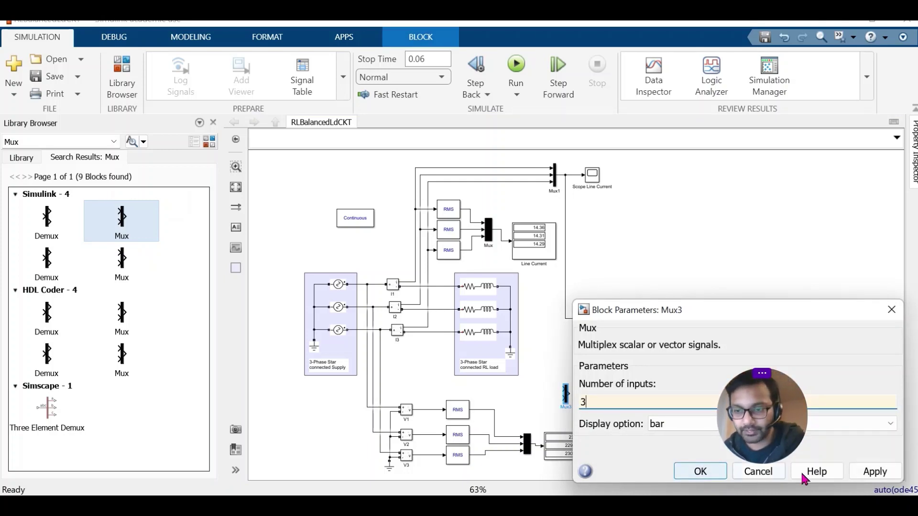
left_click(859, 473)
left_click(701, 471)
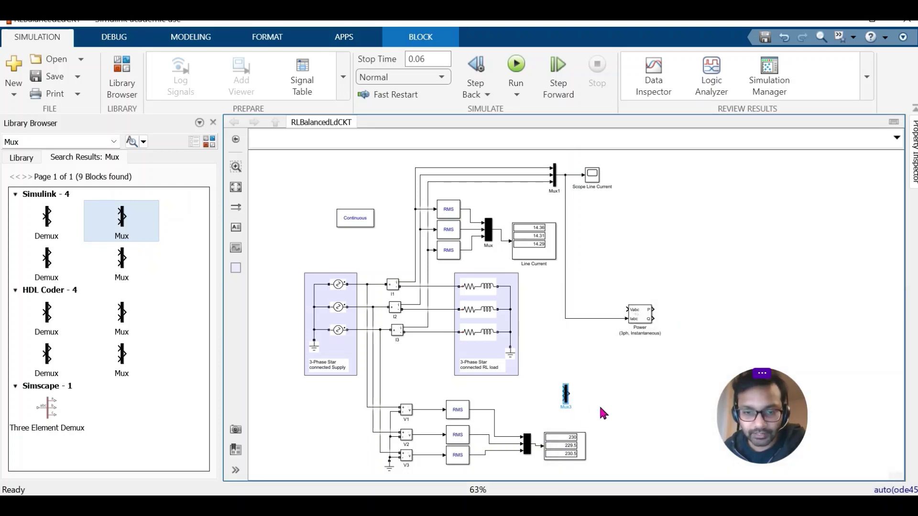
Connect the new Mux's first, second and third inputs to the output signals of V1, V2 and V3 in order
scroll(578, 408, "up", 5)
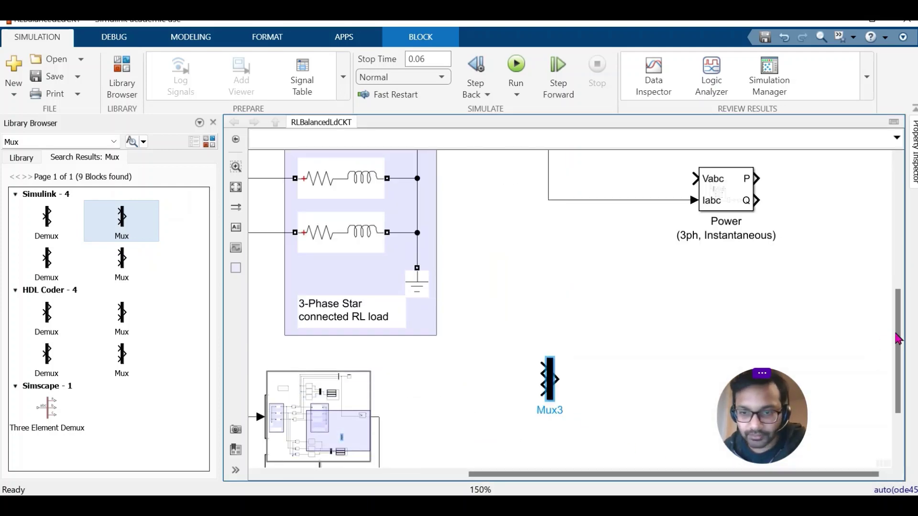
left_click_drag(897, 339, 898, 380)
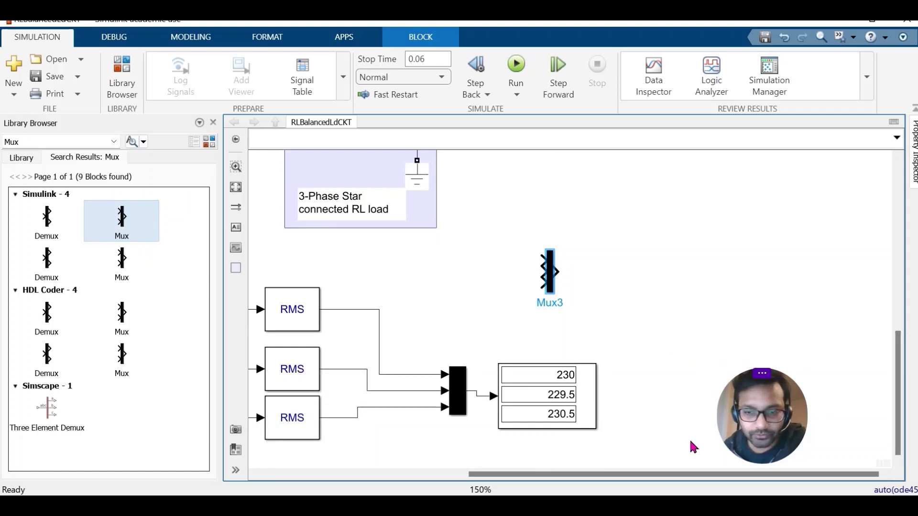
left_click_drag(672, 476, 551, 475)
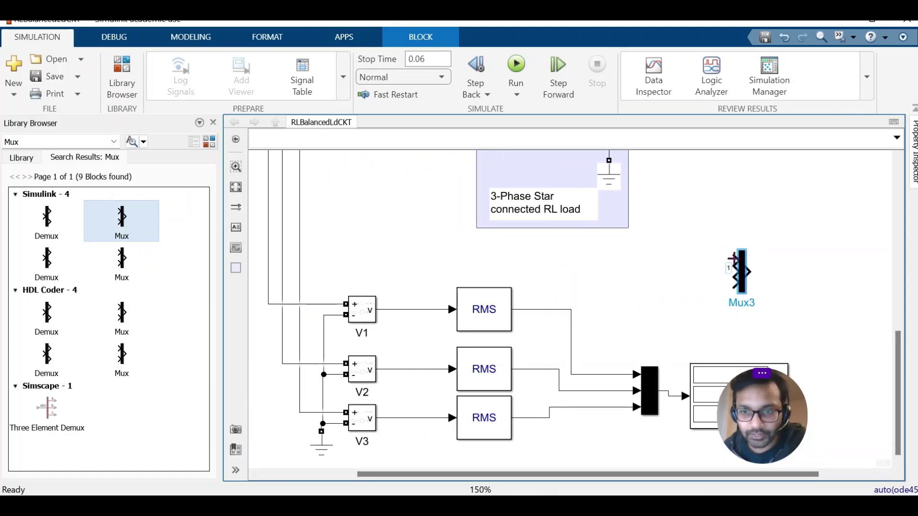
mouse_move(733, 259)
left_mouse_down()
mouse_move(409, 274)
mouse_move(391, 309)
left_mouse_up()
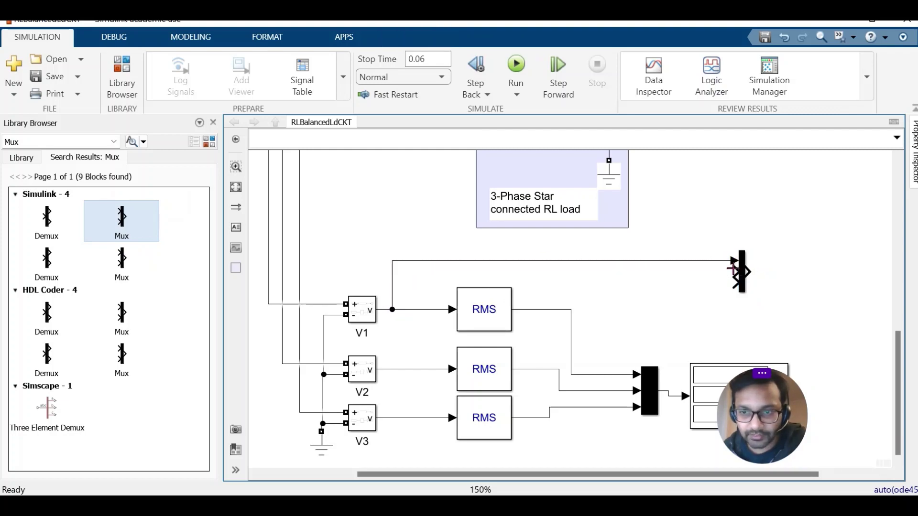
left_click_drag(733, 272, 405, 370)
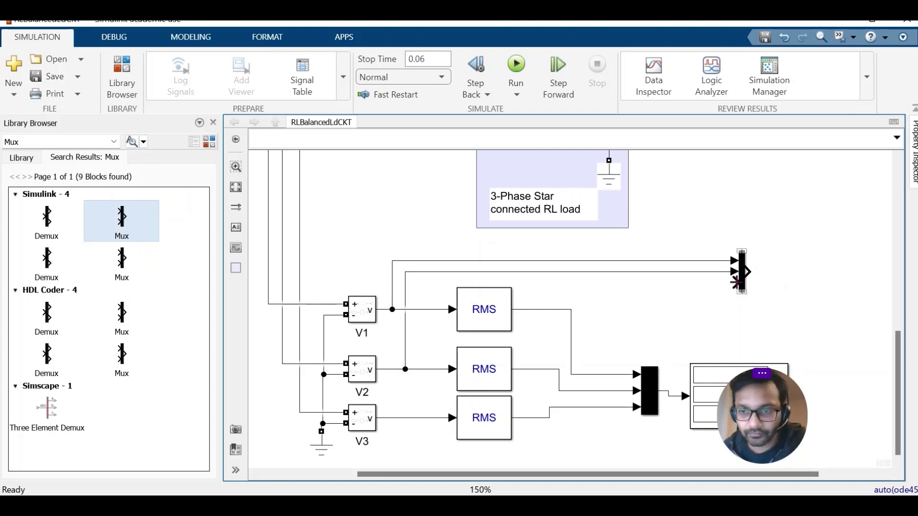
left_click_drag(735, 283, 414, 418)
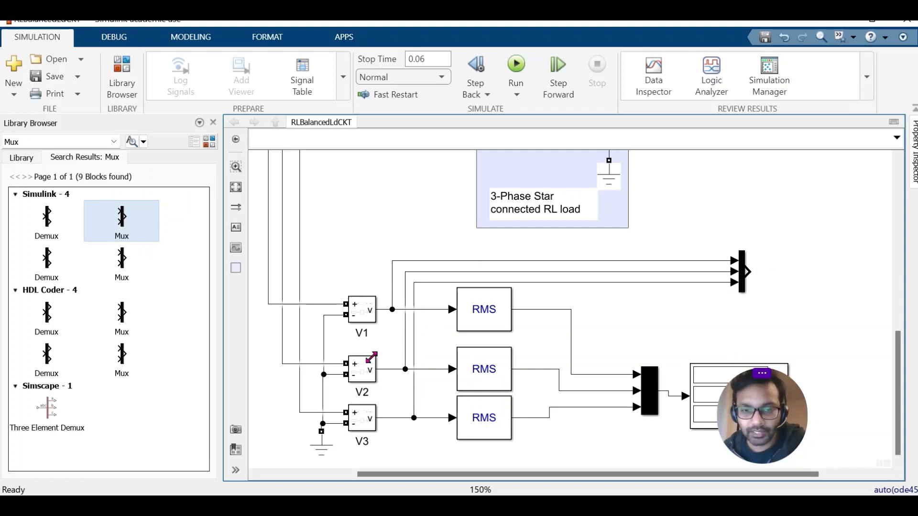
Connect the output of the new voltage Mux to the Vabc input of the Power block
left_click_drag(787, 479, 856, 480)
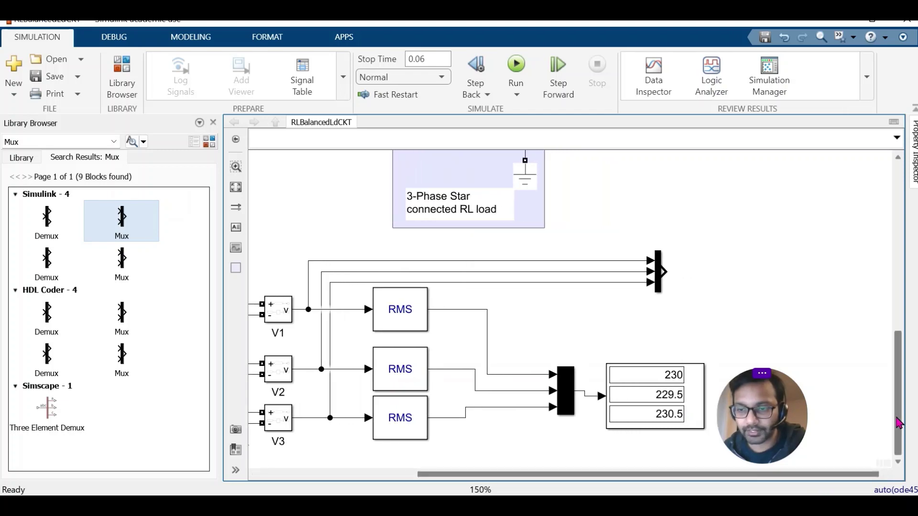
left_click_drag(900, 422, 901, 376)
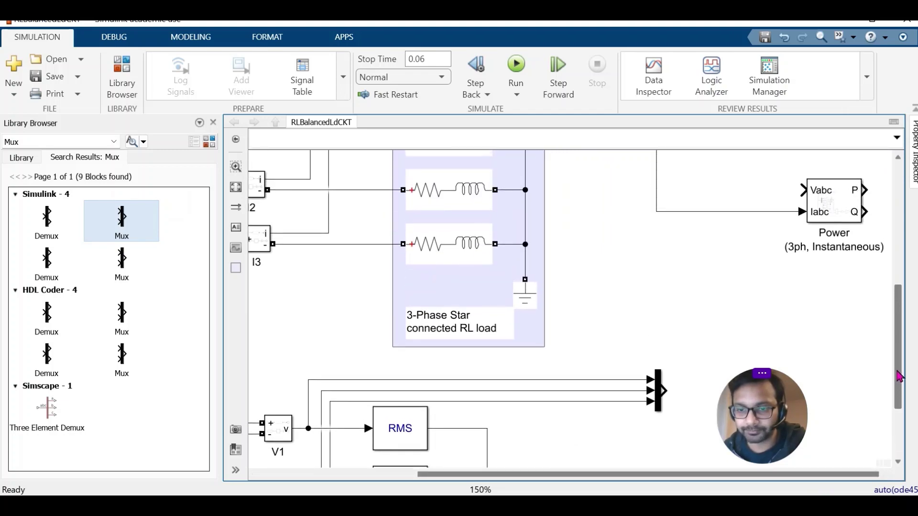
left_click_drag(662, 398, 805, 193)
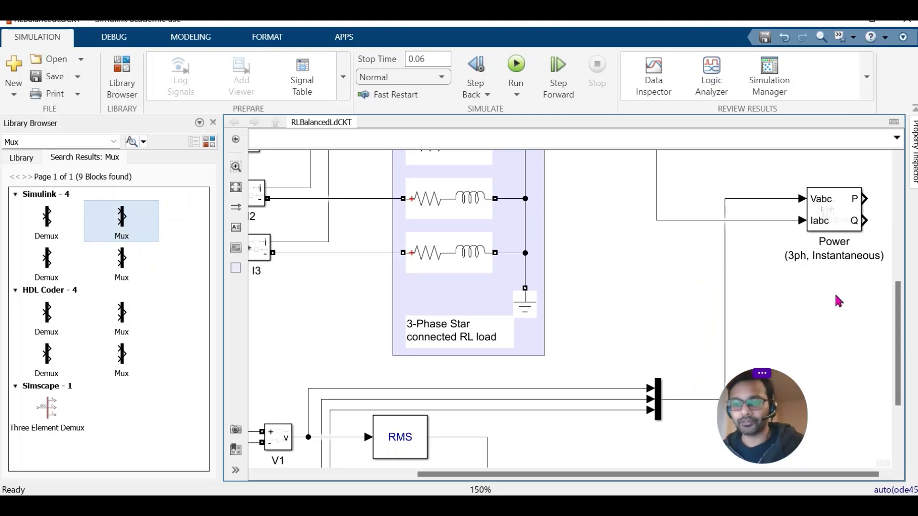
left_click(235, 190)
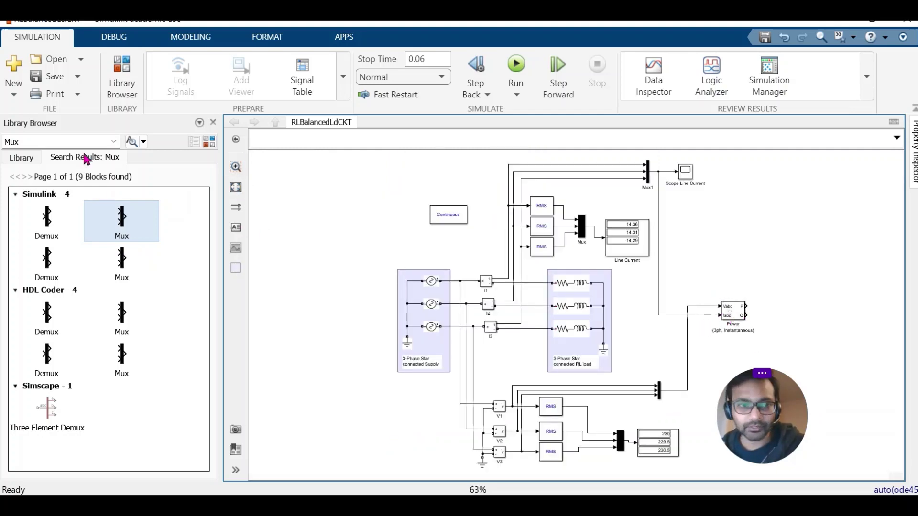
Search the library for True RMS and place an RMS block beside the Power block's outputs
double_click(65, 141)
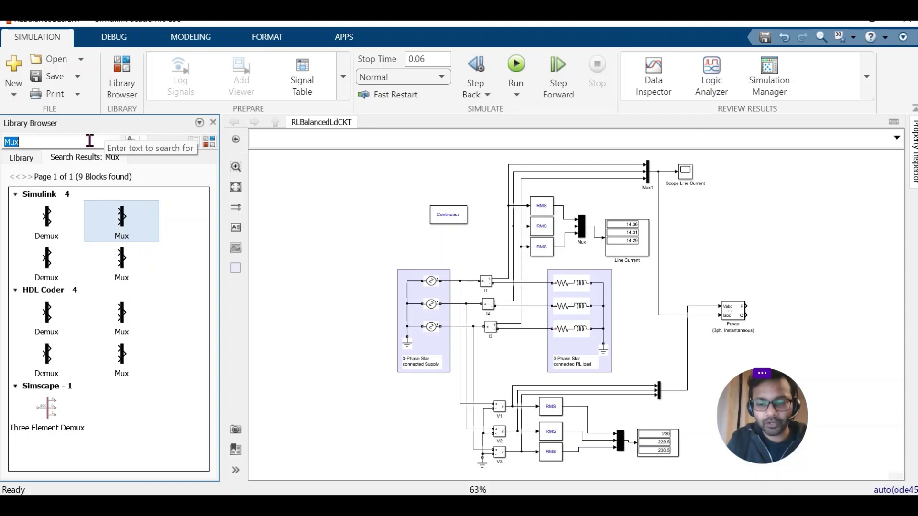
type("tr")
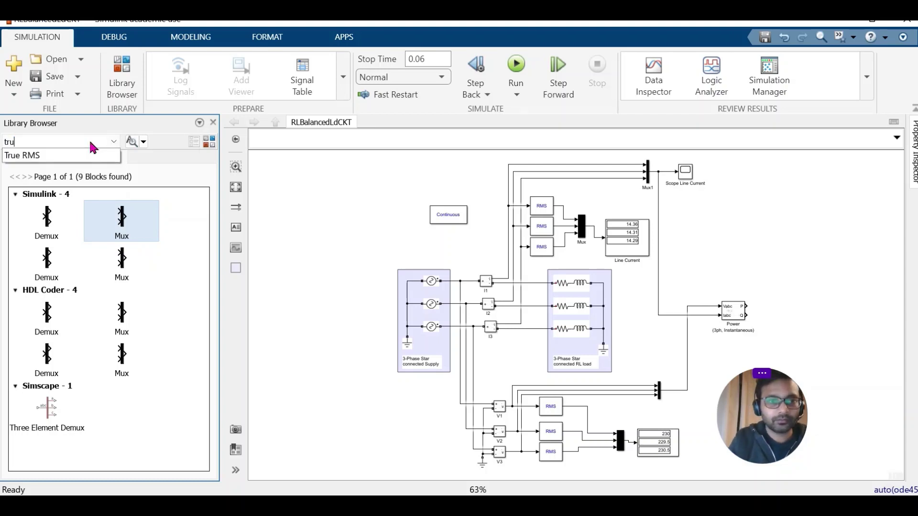
type("u")
left_click(82, 160)
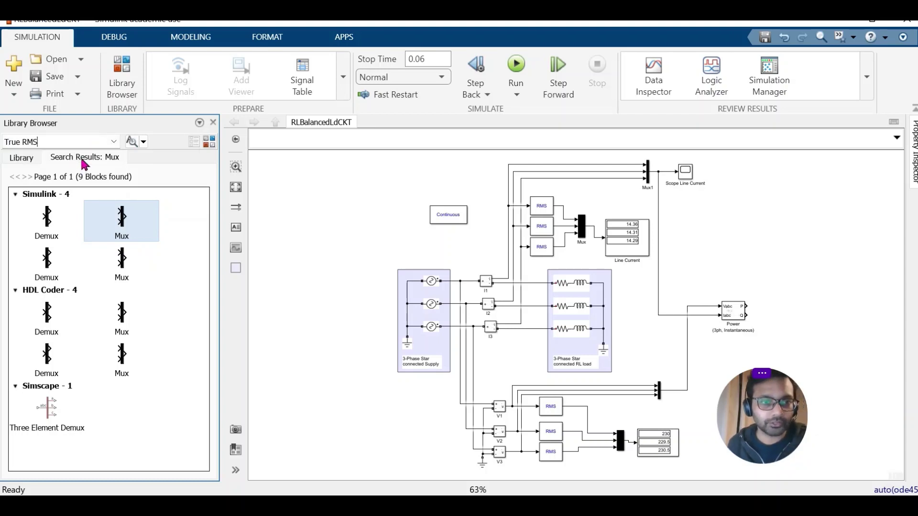
key("Return")
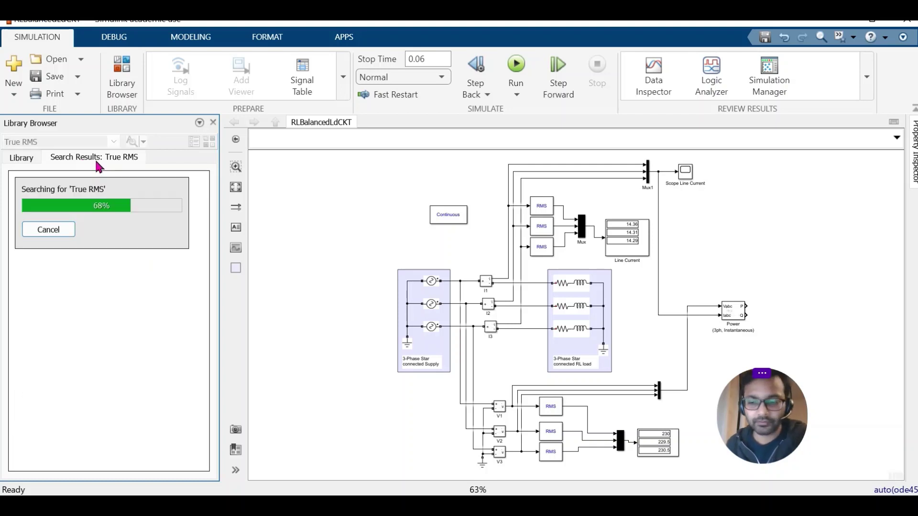
left_click_drag(29, 224, 777, 301)
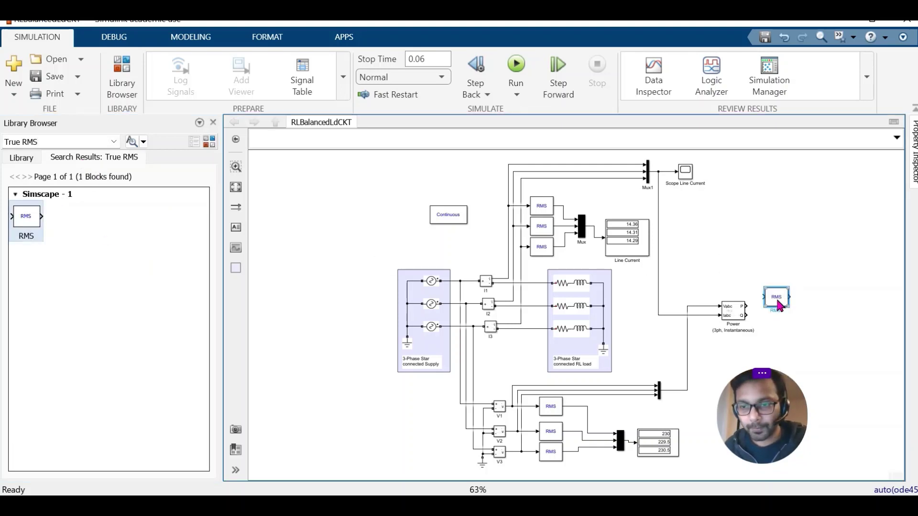
Set the new RMS block's fundamental frequency to 50 Hz
double_click(777, 301)
double_click(468, 288)
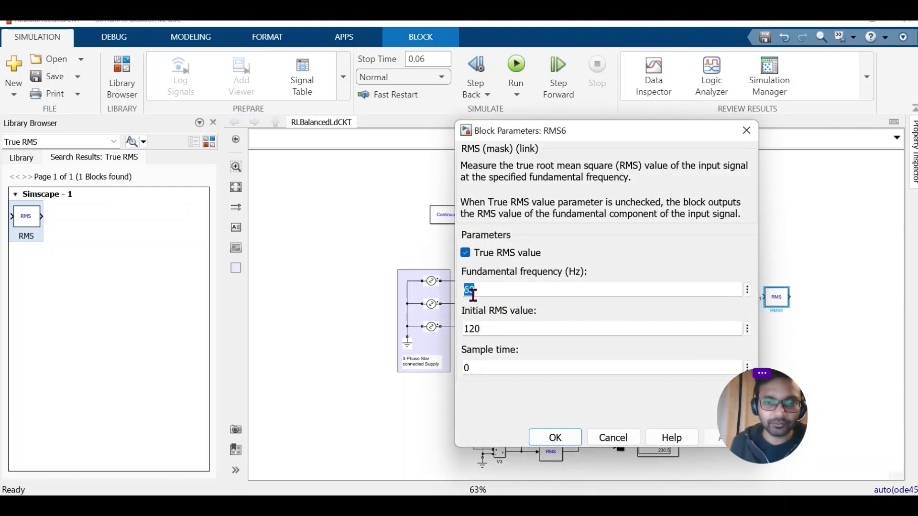
left_click(472, 291)
key("BackSpace")
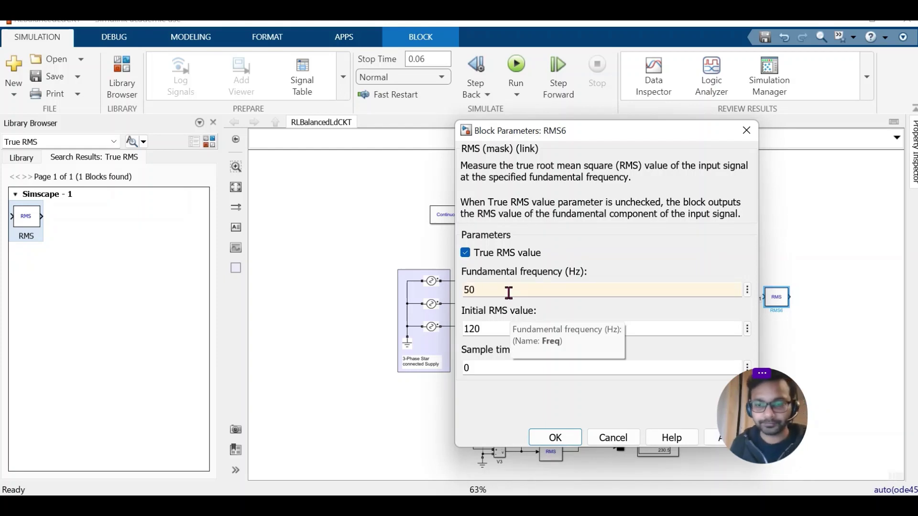
left_click(555, 437)
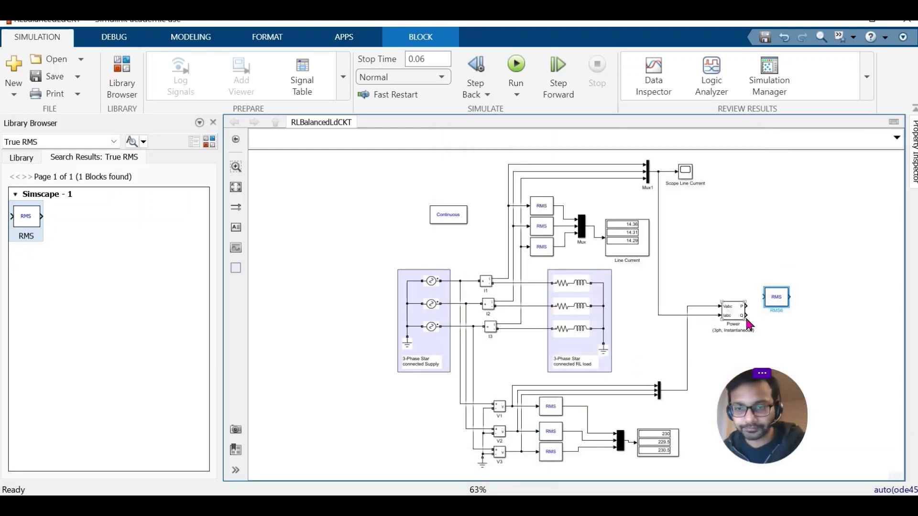
Connect the Power block's P output to the RMS block and its Q output to a copy of that block placed below
left_click_drag(755, 298, 747, 306)
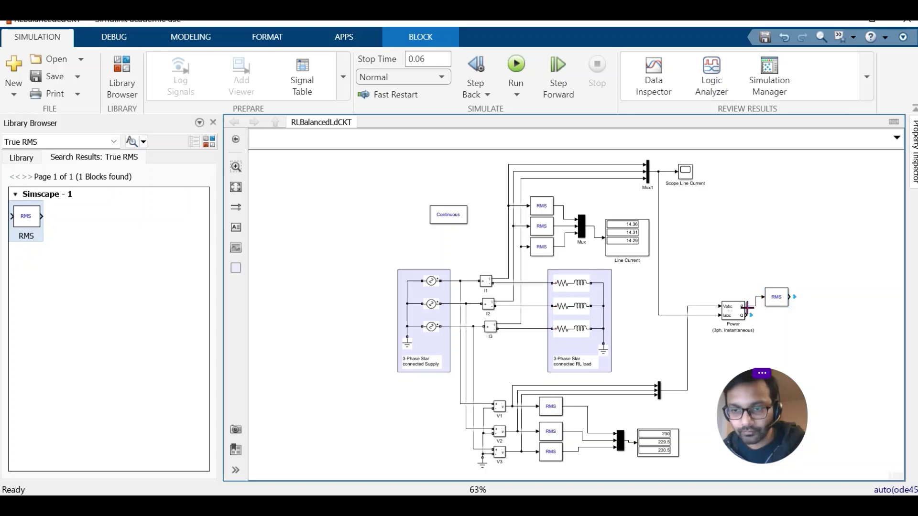
left_click(794, 351)
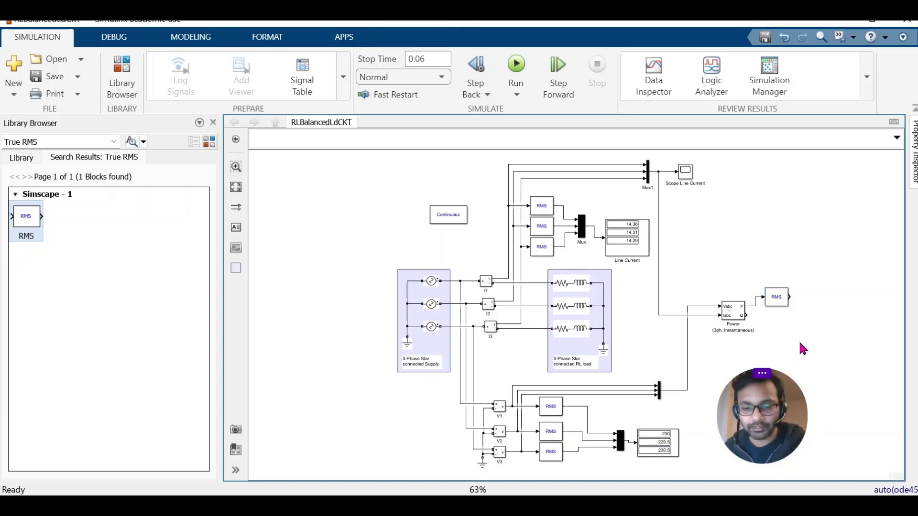
key("ctrl+v")
left_click_drag(807, 351, 780, 329)
left_click_drag(781, 425, 159, 424)
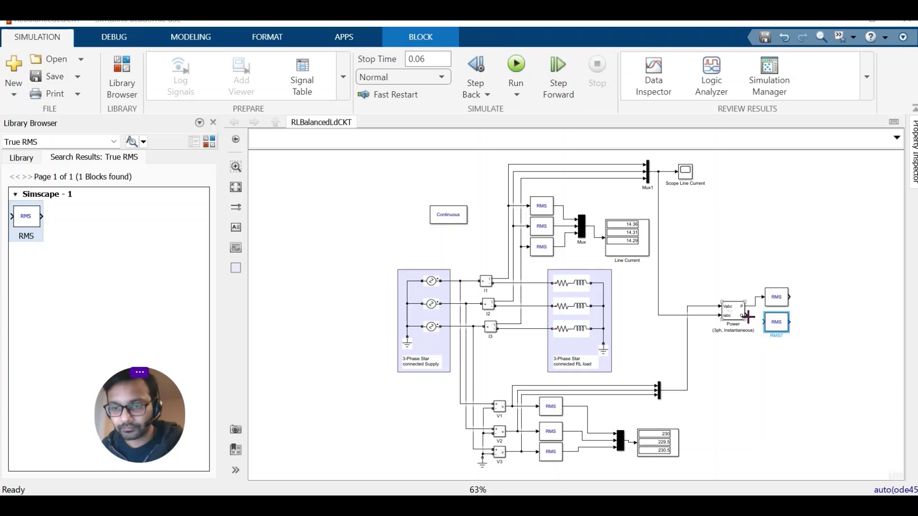
left_click_drag(745, 315, 764, 322)
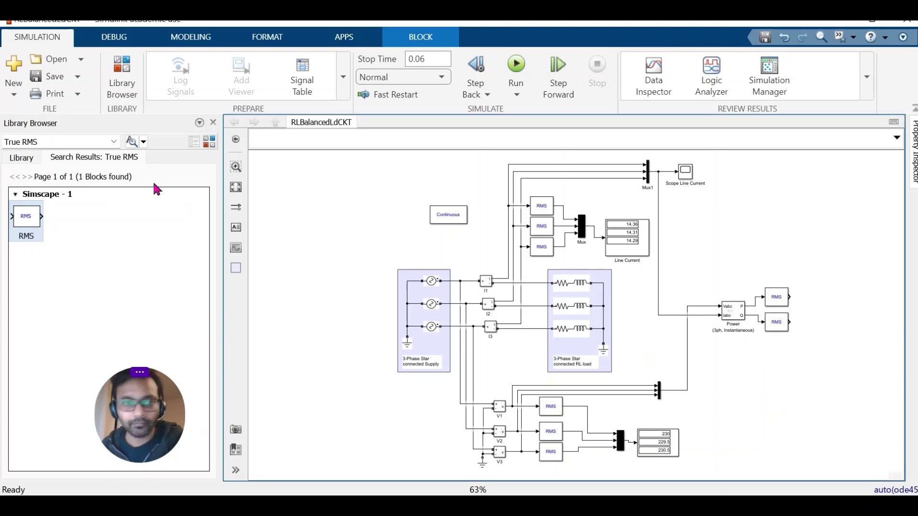
Search the library for Display and place a Display block beside the upper power RMS block
left_click(71, 141)
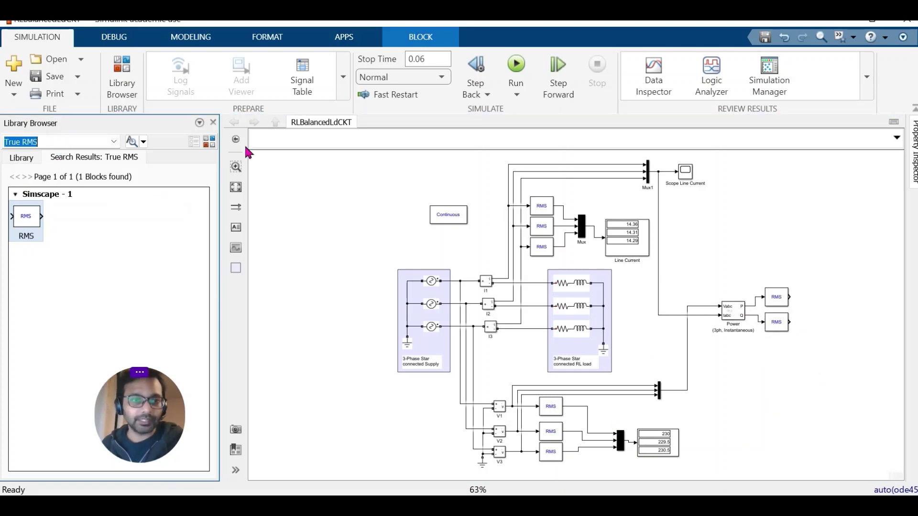
type("dis")
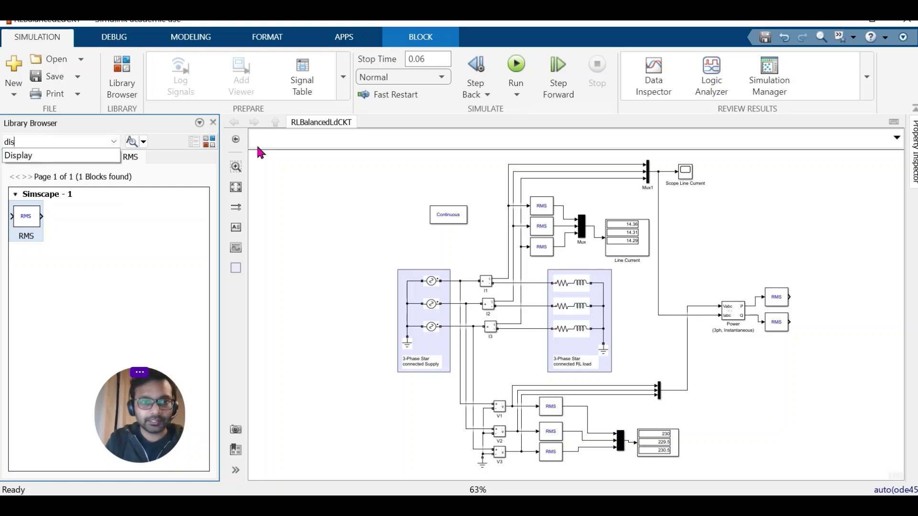
left_click(57, 156)
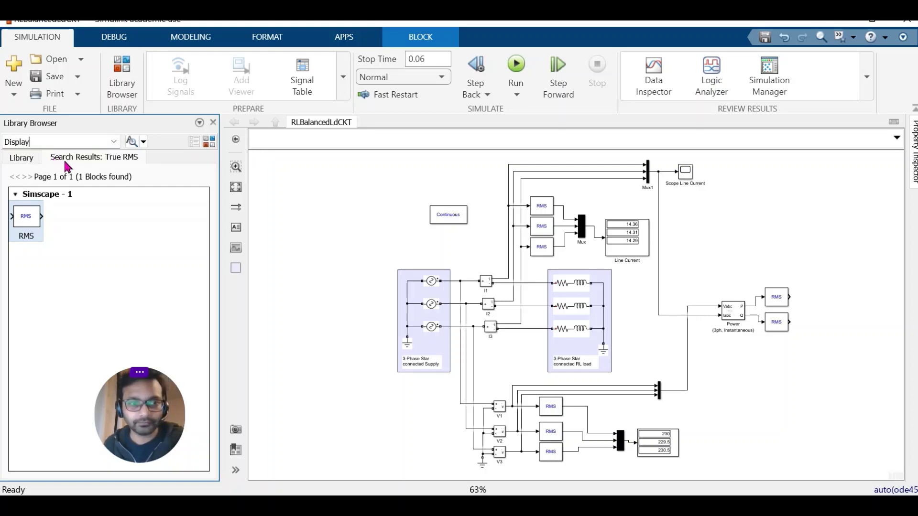
key("Return")
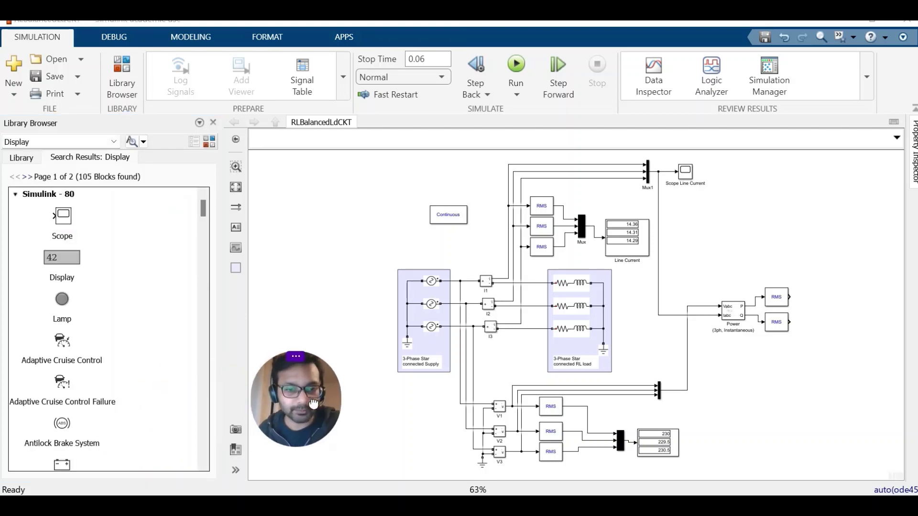
left_click_drag(203, 206, 186, 389)
scroll(185, 389, "down", 3)
left_click(76, 353)
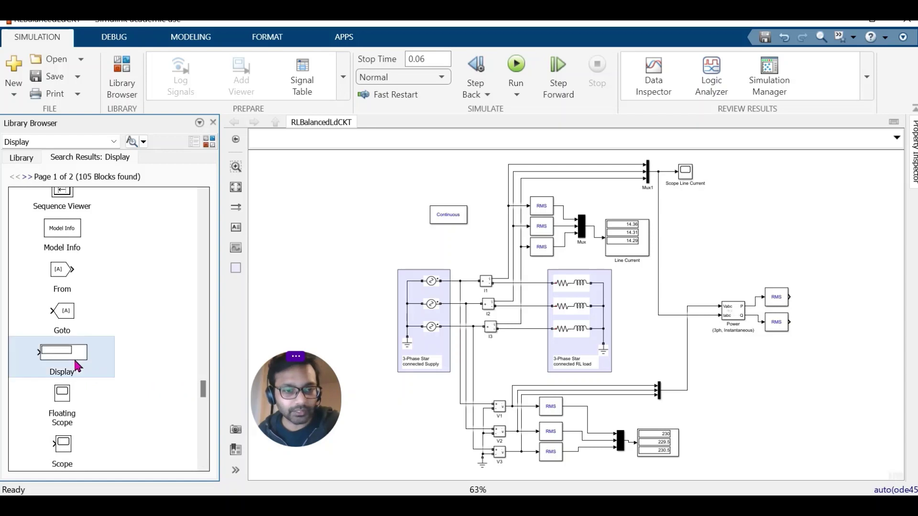
left_click_drag(61, 358, 835, 299)
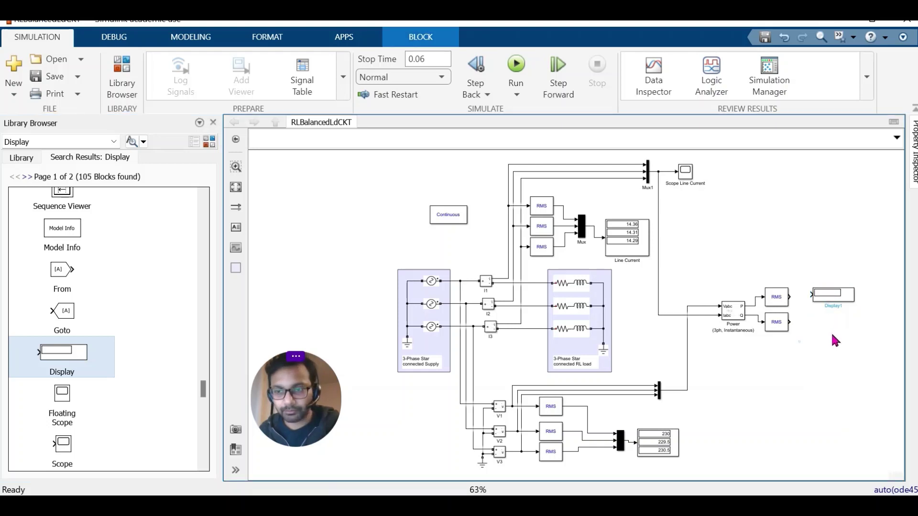
Place a copy of the Display block beside the lower RMS block and connect each RMS output to its display
key("ctrl+v")
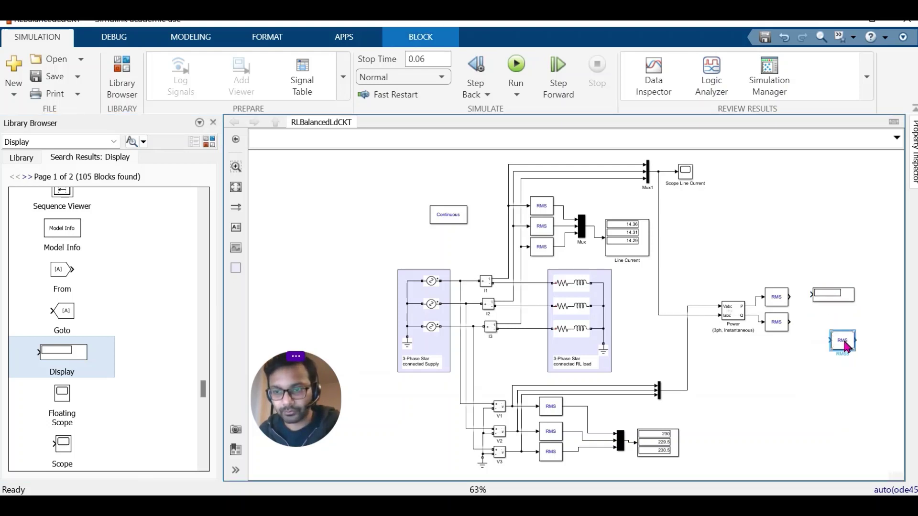
key("Delete")
left_click(834, 301)
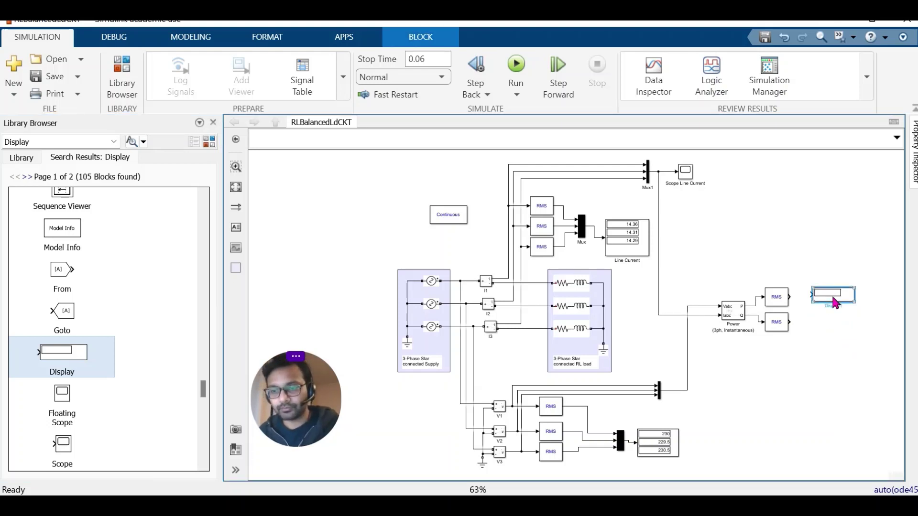
left_click(837, 339)
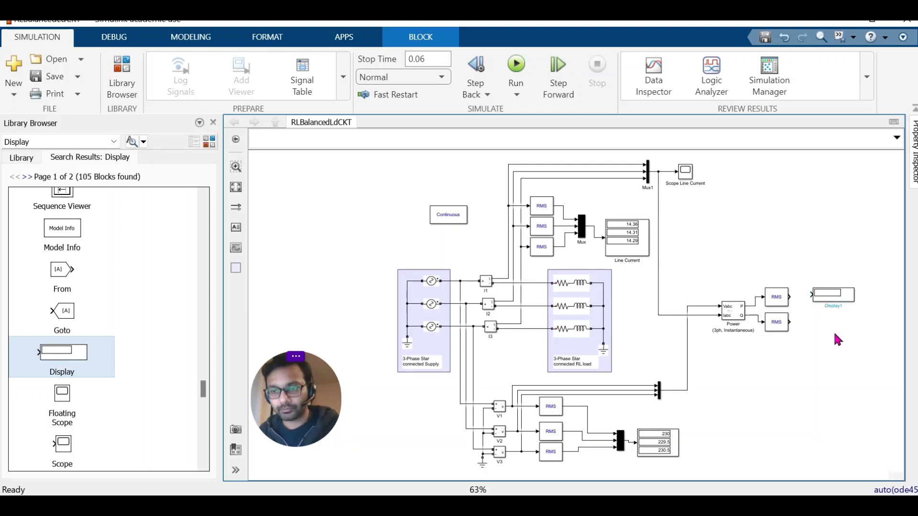
key("ctrl+v")
left_click_drag(837, 339, 816, 323)
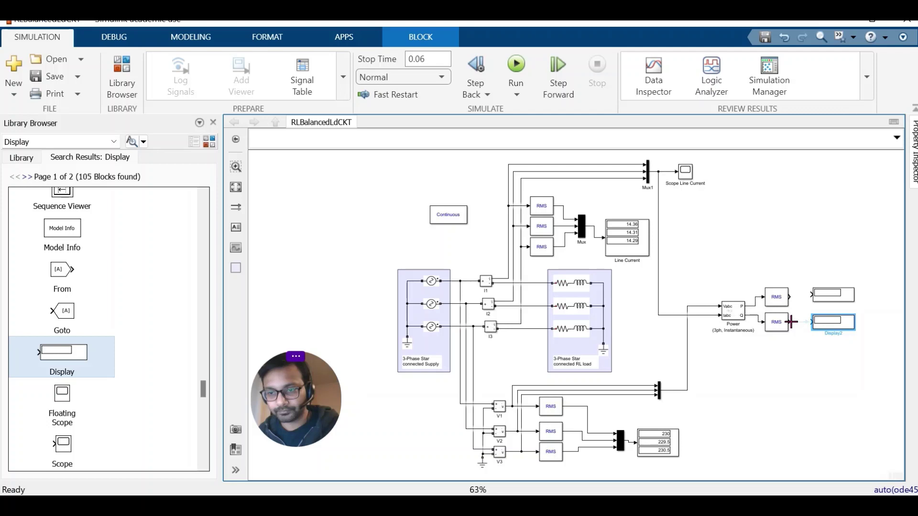
left_click_drag(791, 322, 817, 322)
Rename the upper power display as P and the lower one as Q
left_click(839, 298)
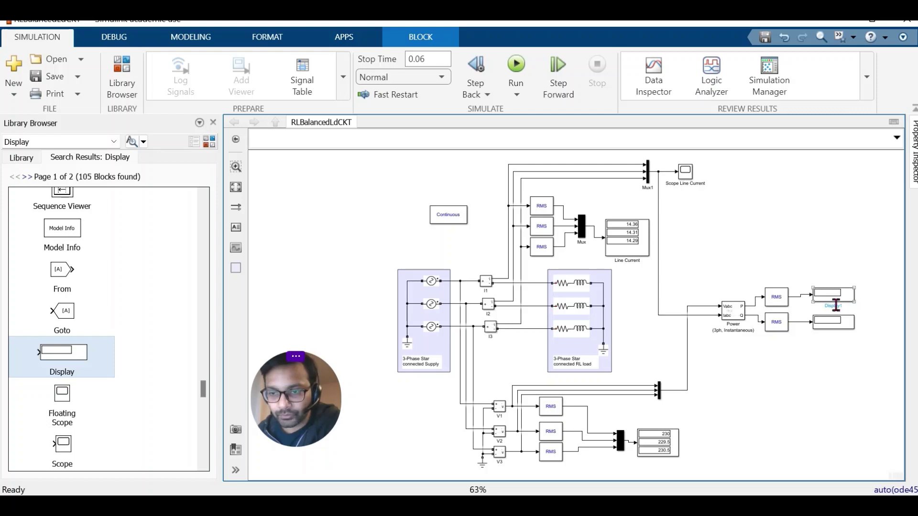
left_click(836, 305)
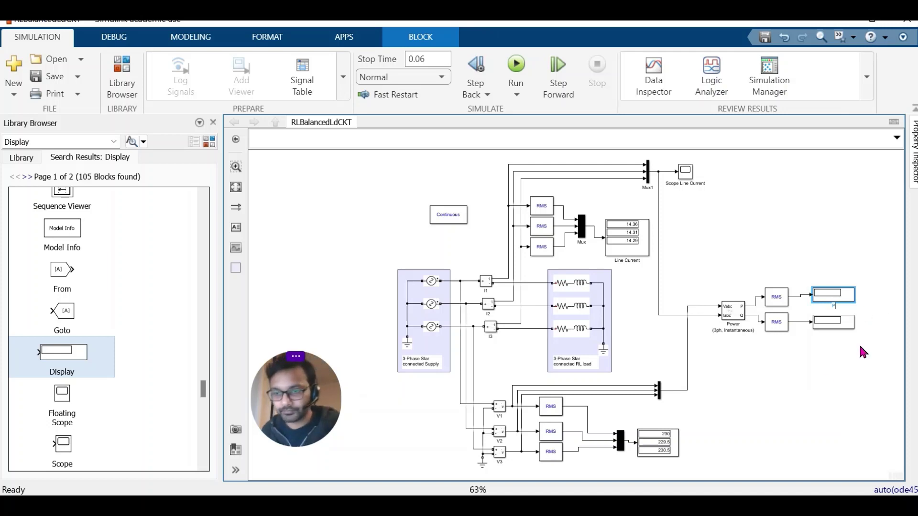
left_click(830, 380)
left_click(829, 328)
left_click(829, 328)
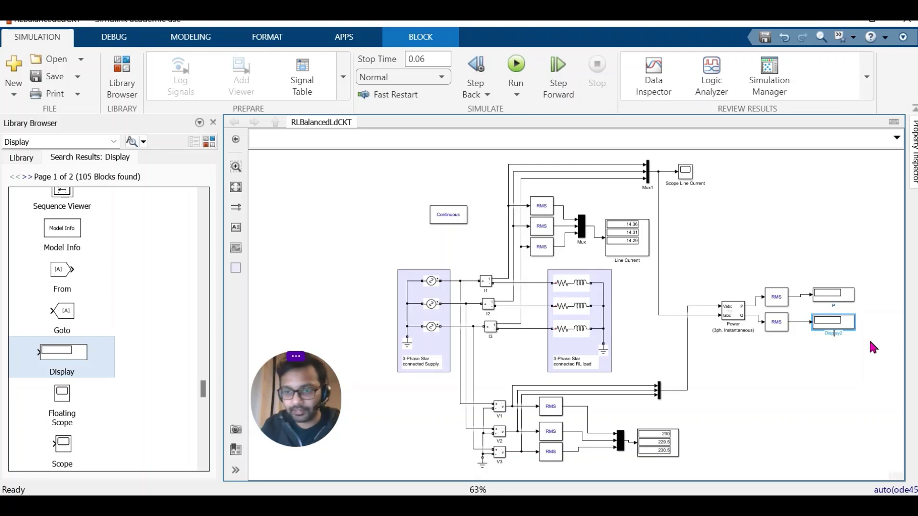
type("D")
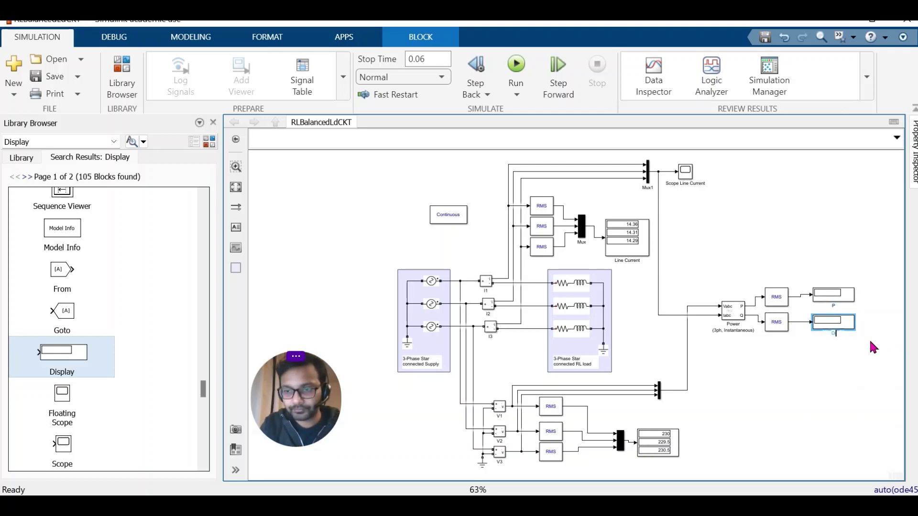
key("BackSpace")
type("Q")
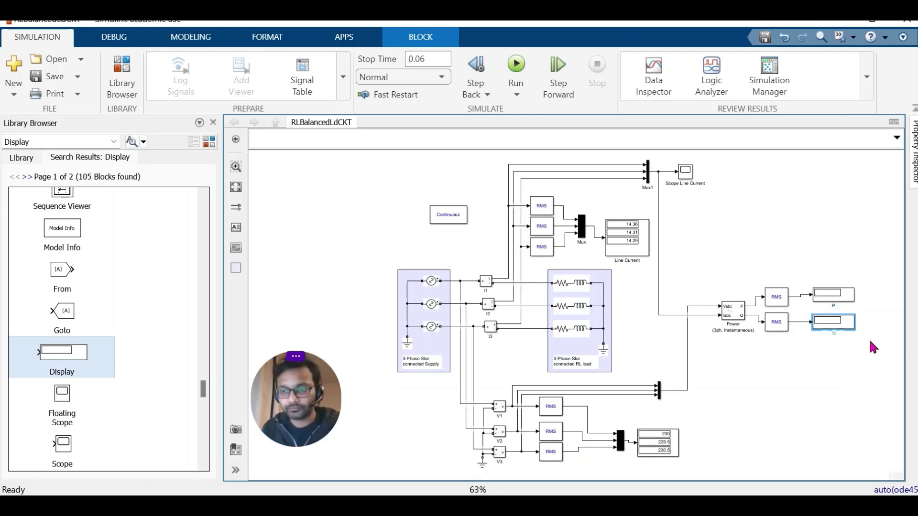
left_click(849, 385)
Set the P display's numeric display format to short_e
left_click(828, 300)
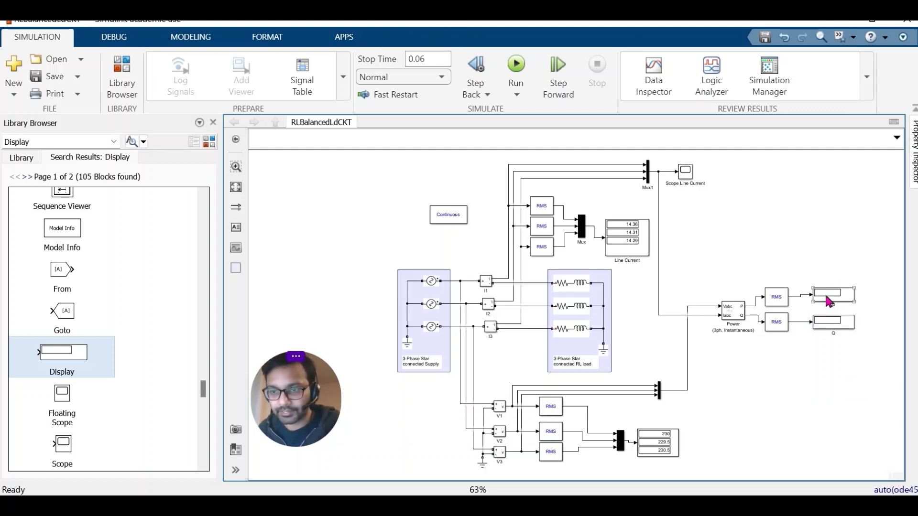
double_click(828, 300)
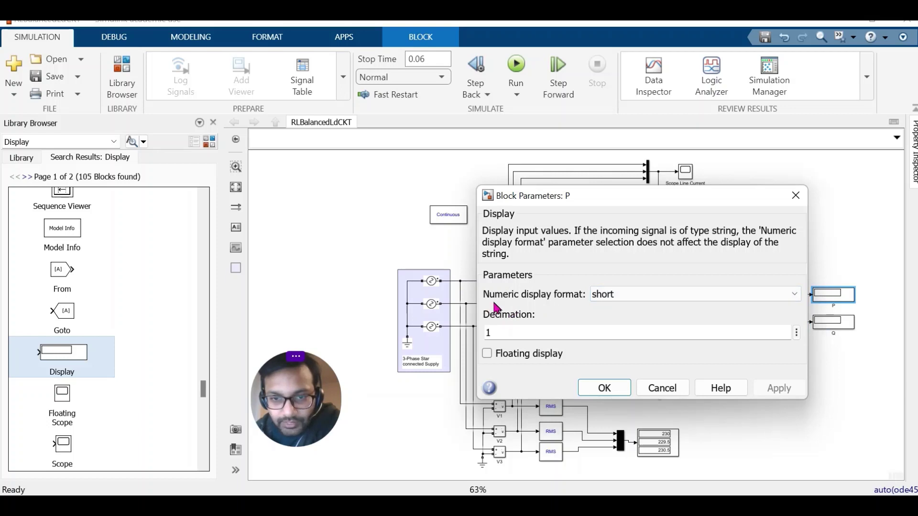
left_click(668, 298)
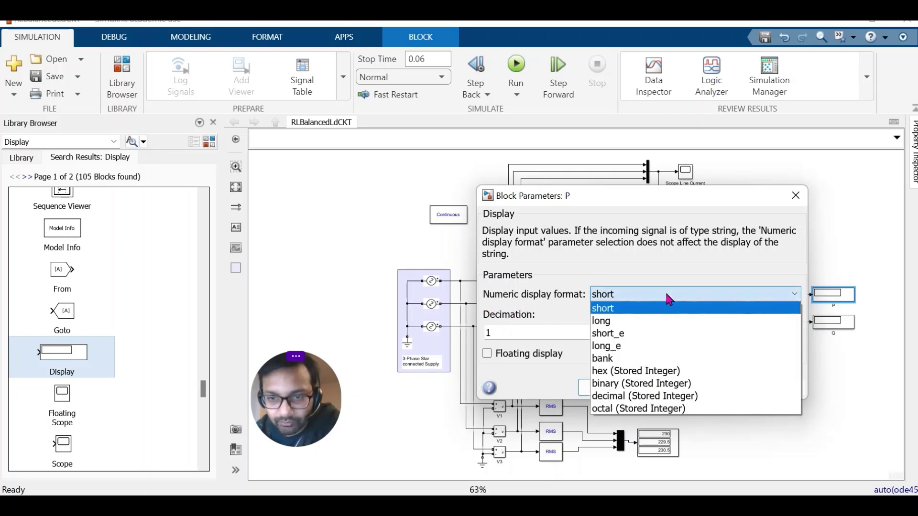
left_click(609, 337)
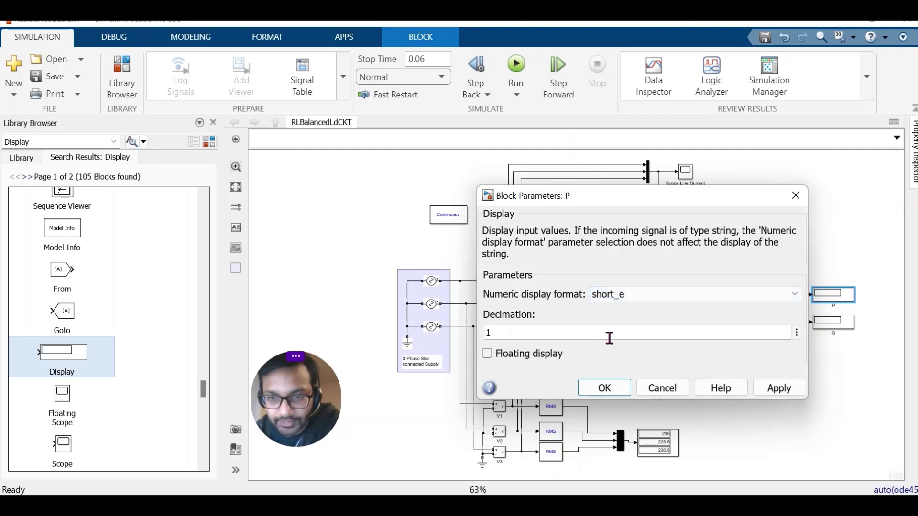
left_click(787, 396)
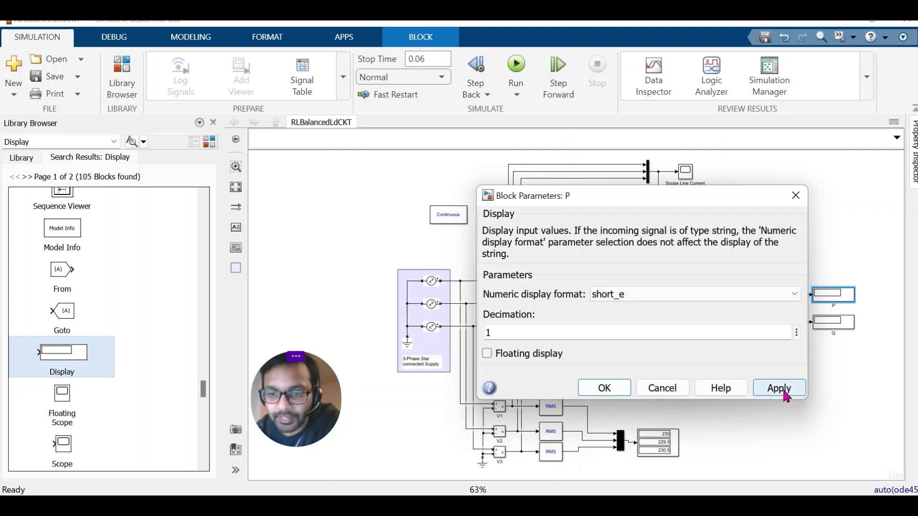
left_click(616, 396)
Set the Q display's numeric display format to short_e
left_click(844, 329)
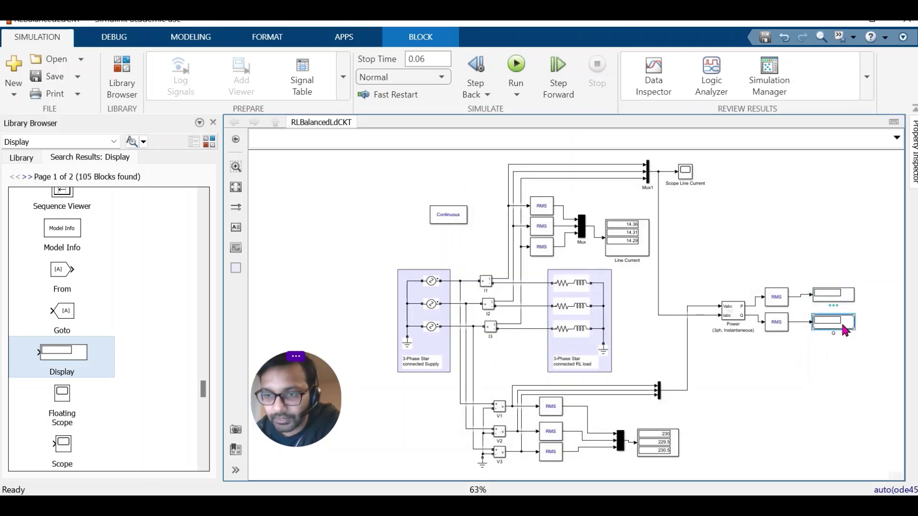
double_click(844, 328)
left_click(678, 323)
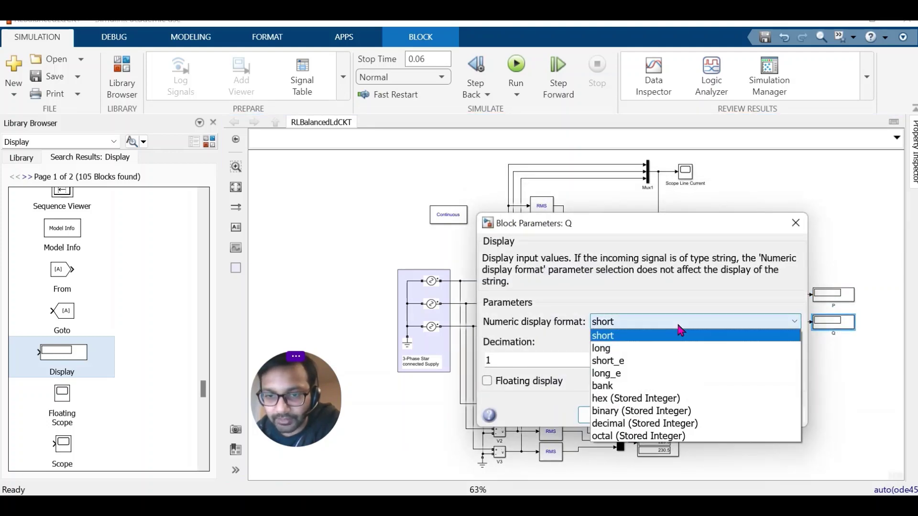
left_click(641, 361)
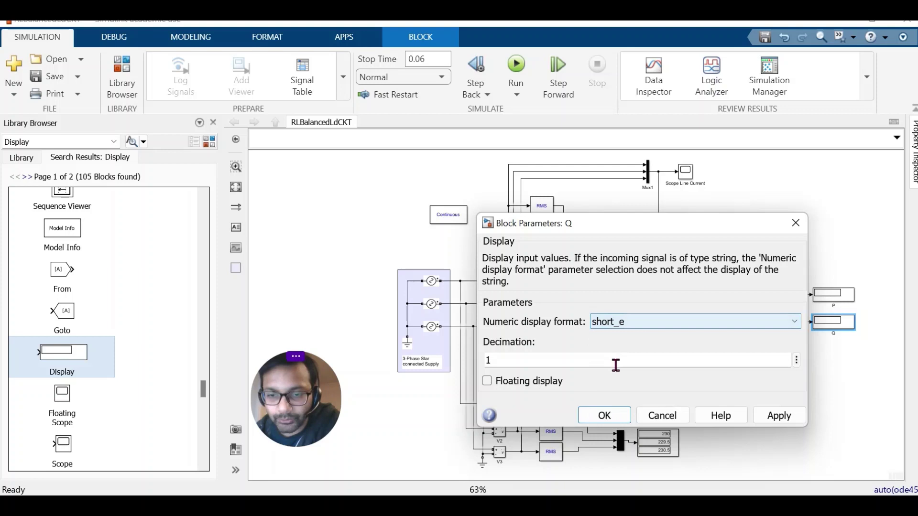
left_click(771, 417)
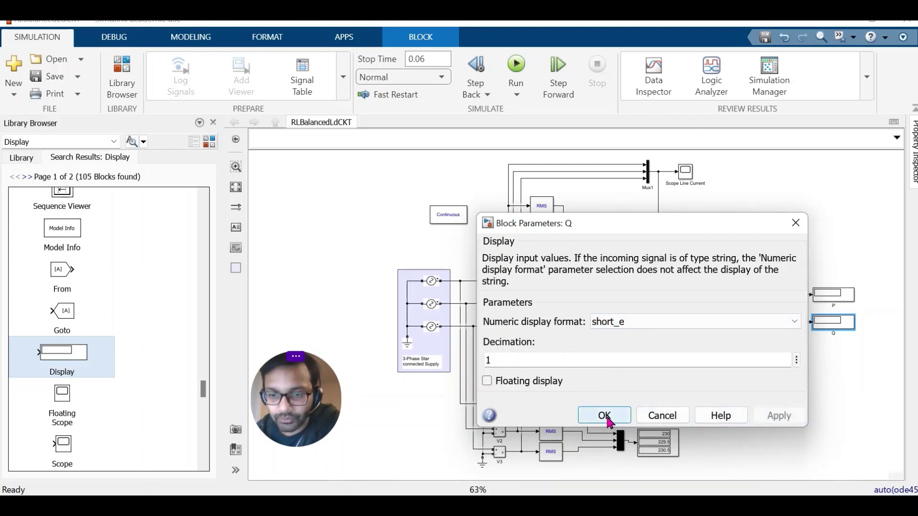
left_click(605, 416)
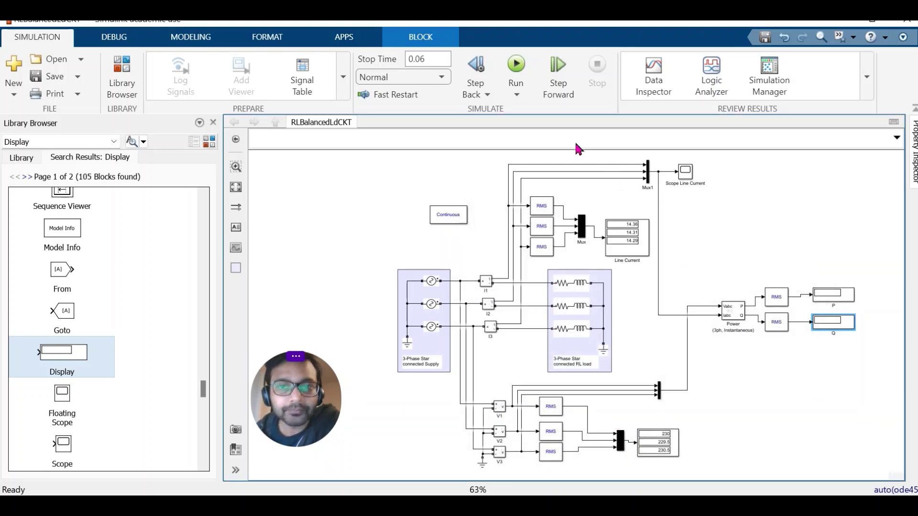
Run the simulation and read the three-phase active and reactive power on the P and Q displays
left_click(516, 70)
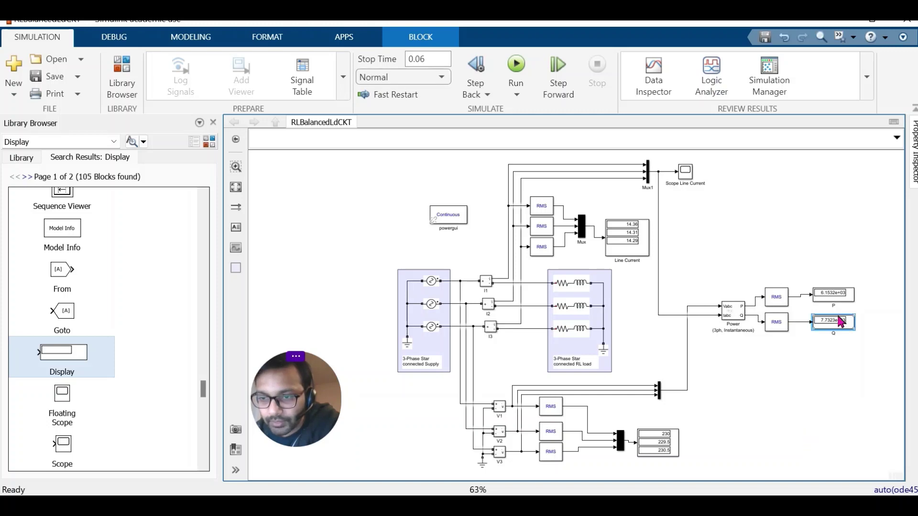
scroll(834, 321, "up", 2)
scroll(839, 323, "up", 3)
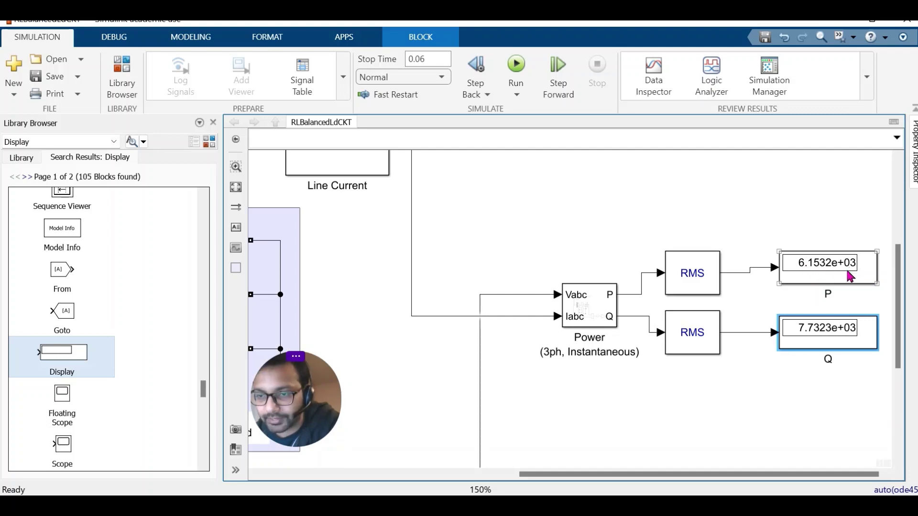
left_click(808, 347)
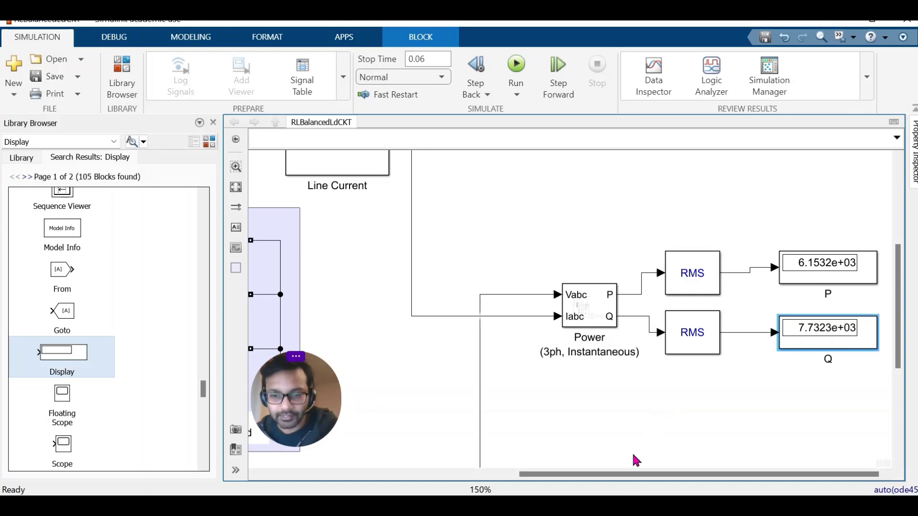
Switch to the Circuits in Workbook presentation in PowerPoint to check the calculated active power for Circuit 3
mouse_move(595, 507)
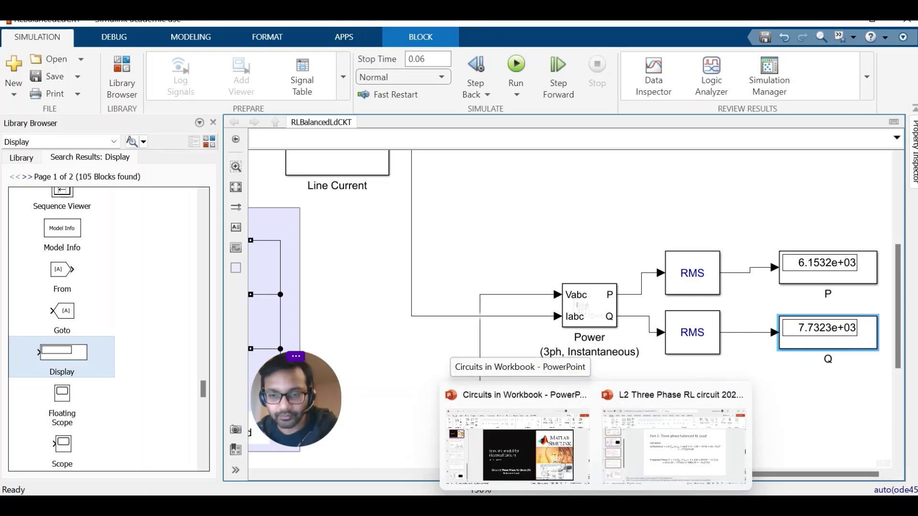
left_click(516, 444)
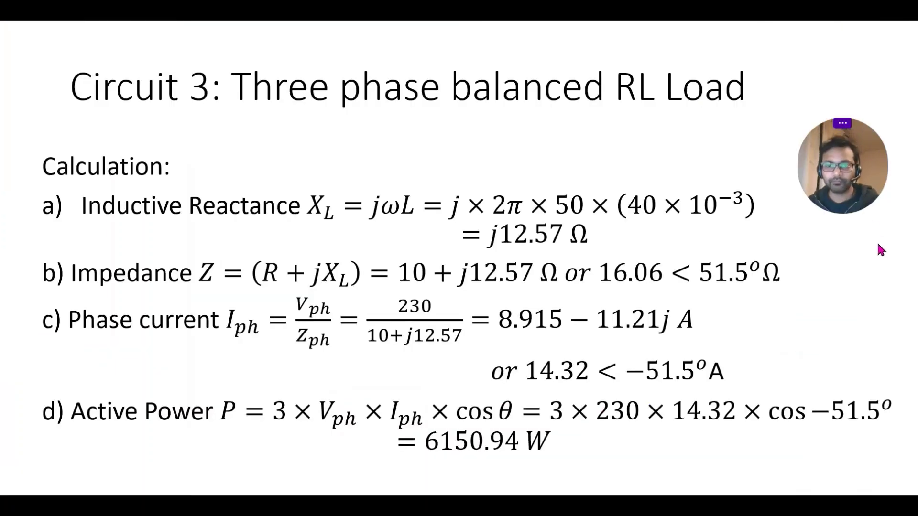